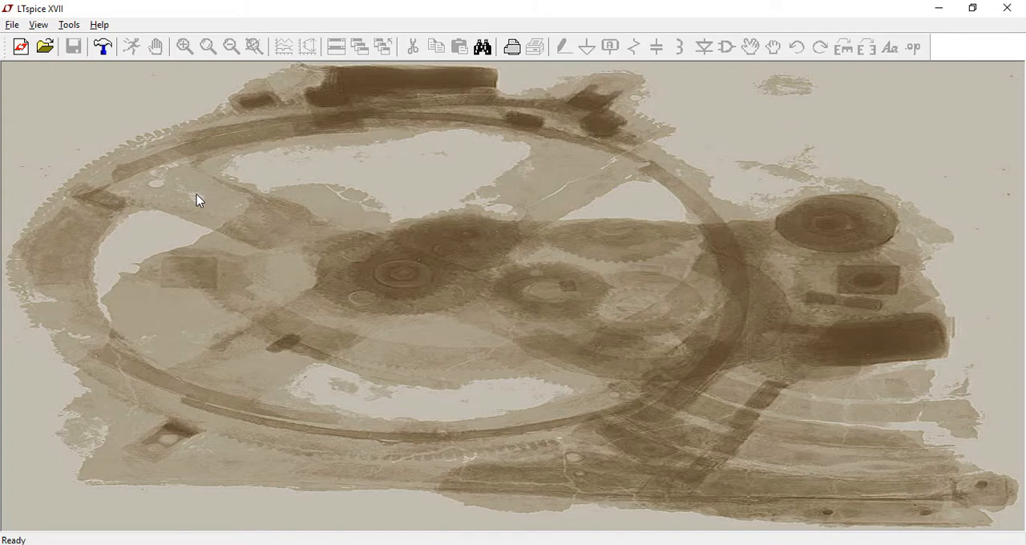
# Create a new blank schematic.
pyautogui.click(12, 25)
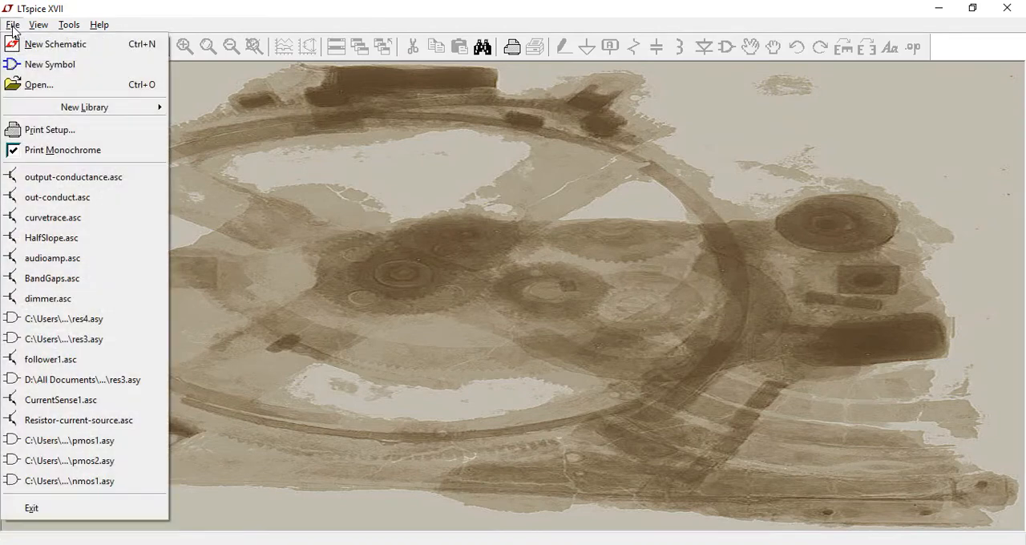
pyautogui.click(32, 51)
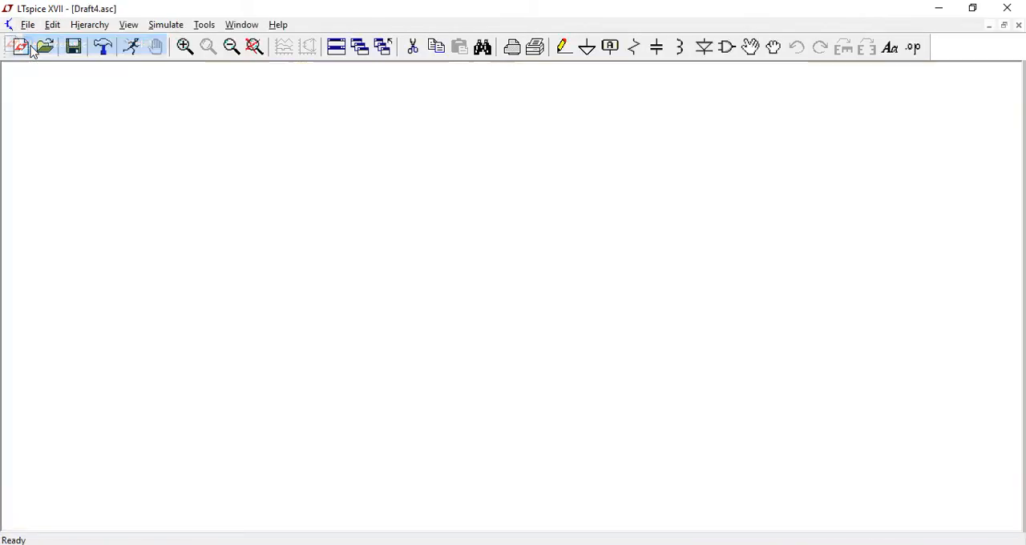
# Review the netlist options and the symbol and library search paths in the Control Panel.
pyautogui.click(206, 25)
pyautogui.click(233, 93)
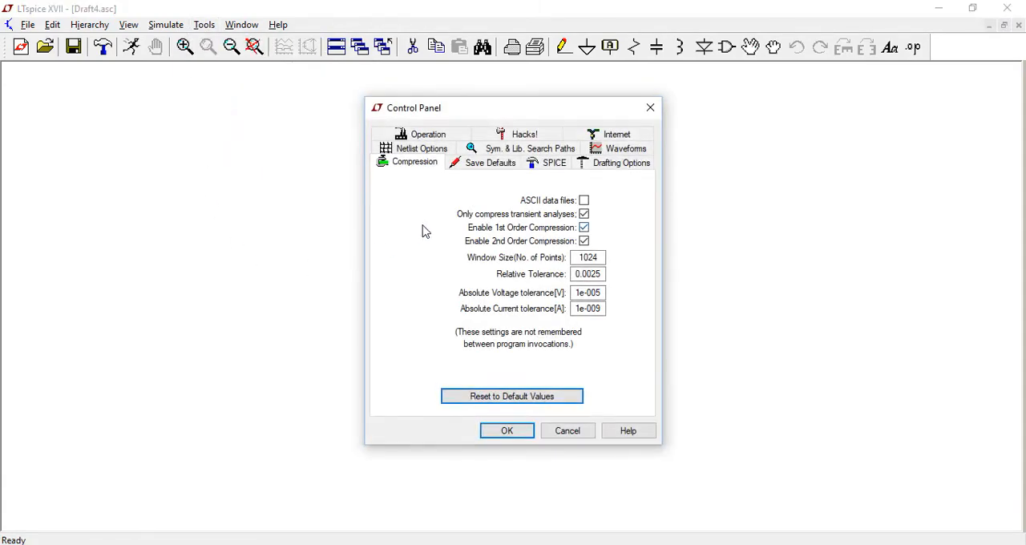
pyautogui.click(419, 150)
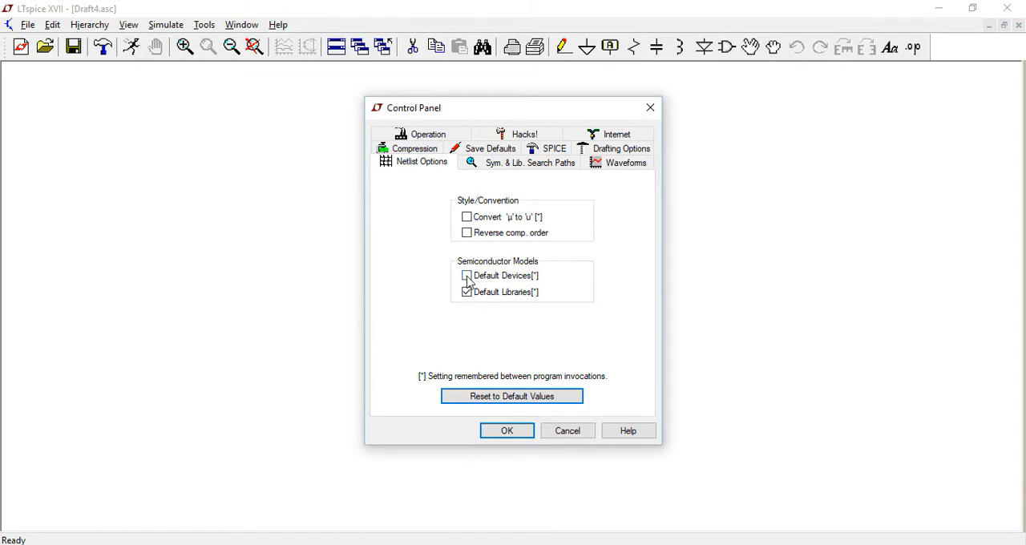
pyautogui.click(503, 166)
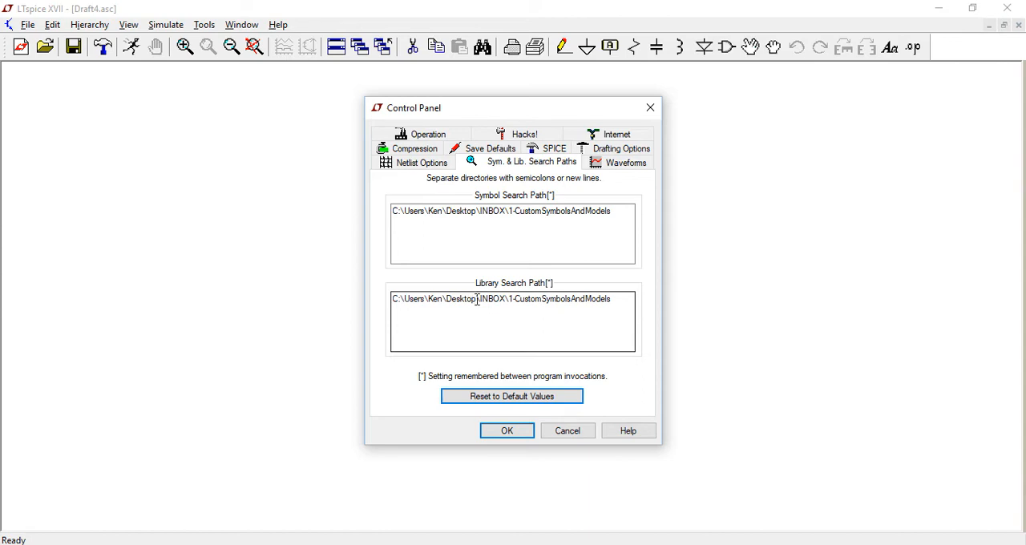
# Adjust the font size and toggle automatic view scrolling in the drafting options, and apply the settings.
pyautogui.click(612, 152)
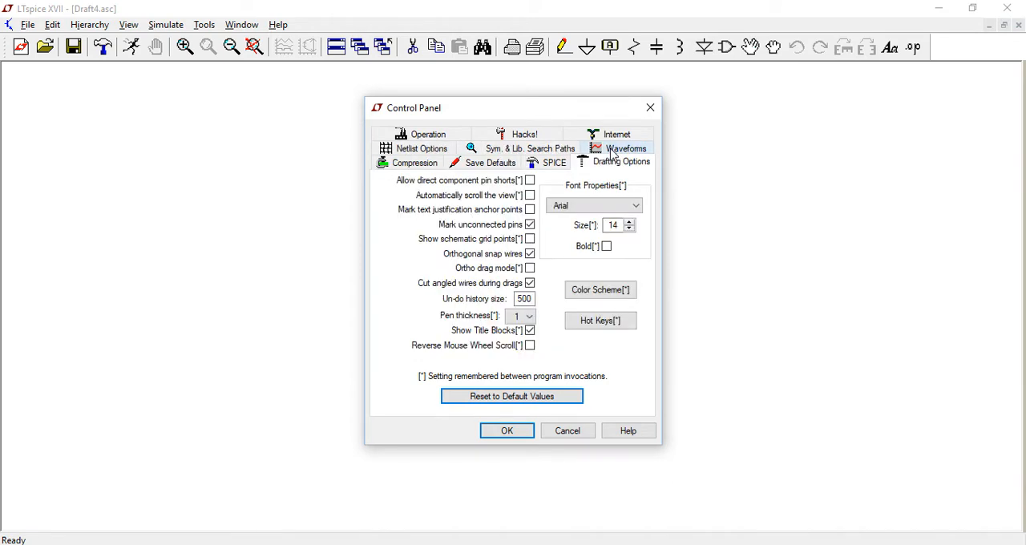
pyautogui.click(629, 222)
pyautogui.click(629, 222)
pyautogui.click(529, 197)
pyautogui.click(505, 430)
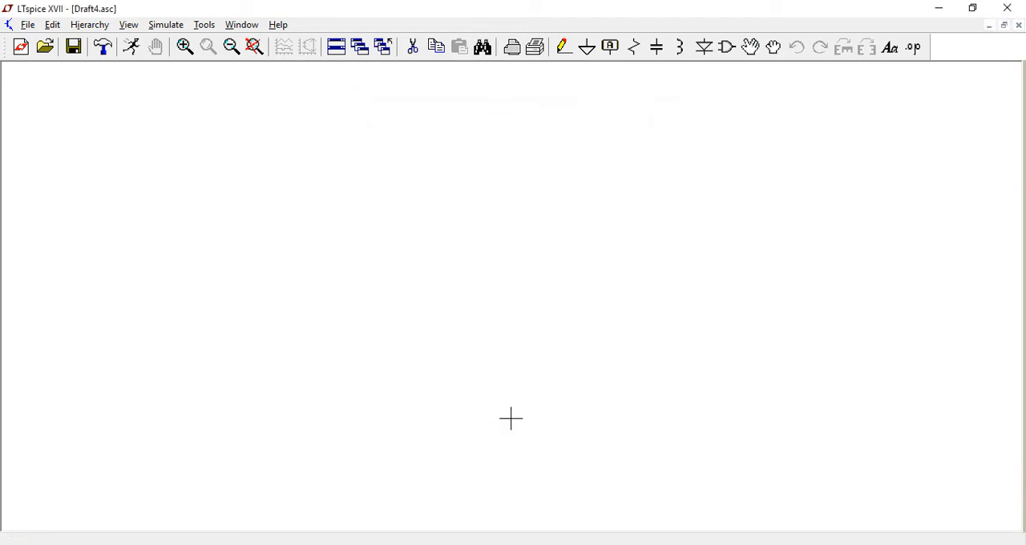
# Place one nmos2 transistor from the 1-CustomSymbolsAndModels directory near the middle of the schematic.
pyautogui.click(727, 48)
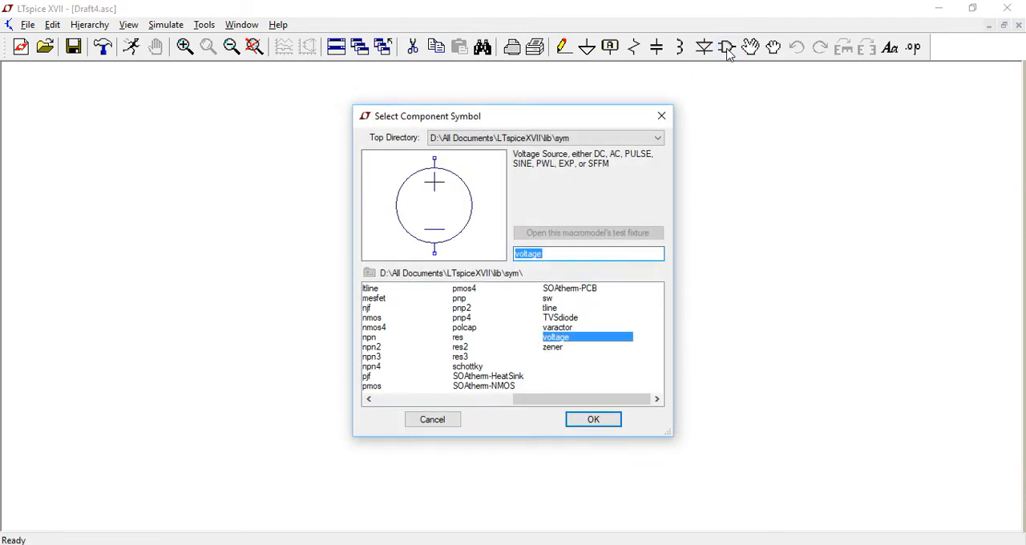
pyautogui.click(657, 142)
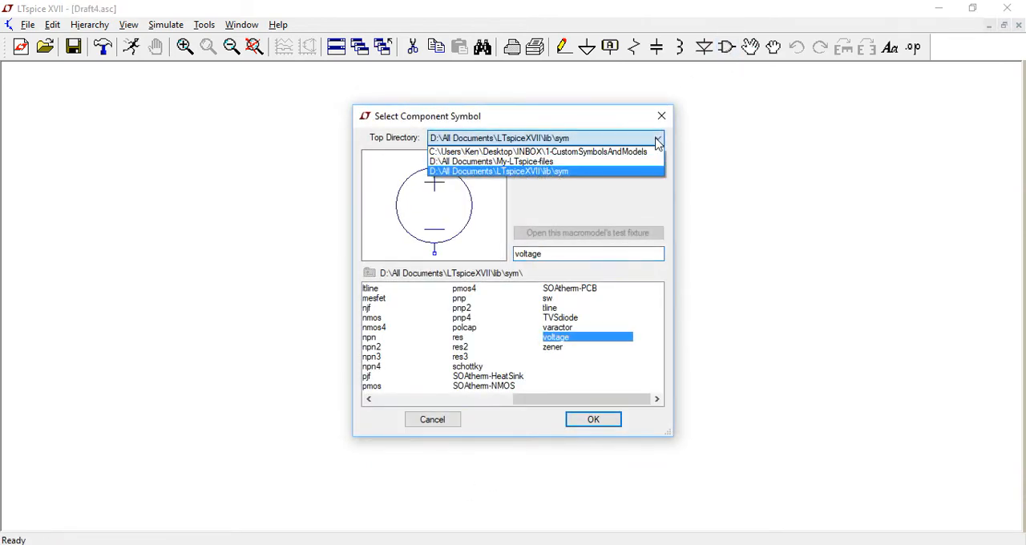
pyautogui.click(574, 153)
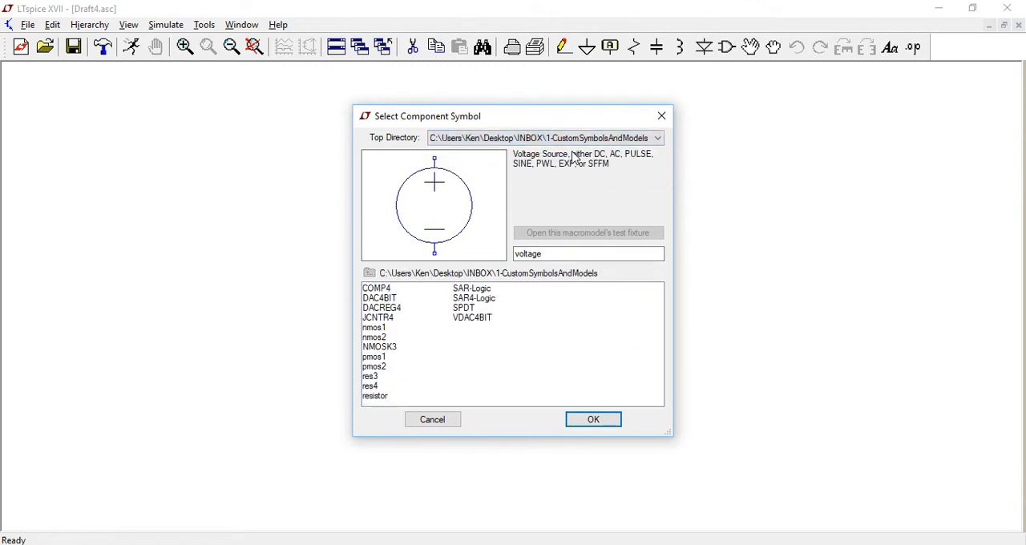
pyautogui.click(372, 330)
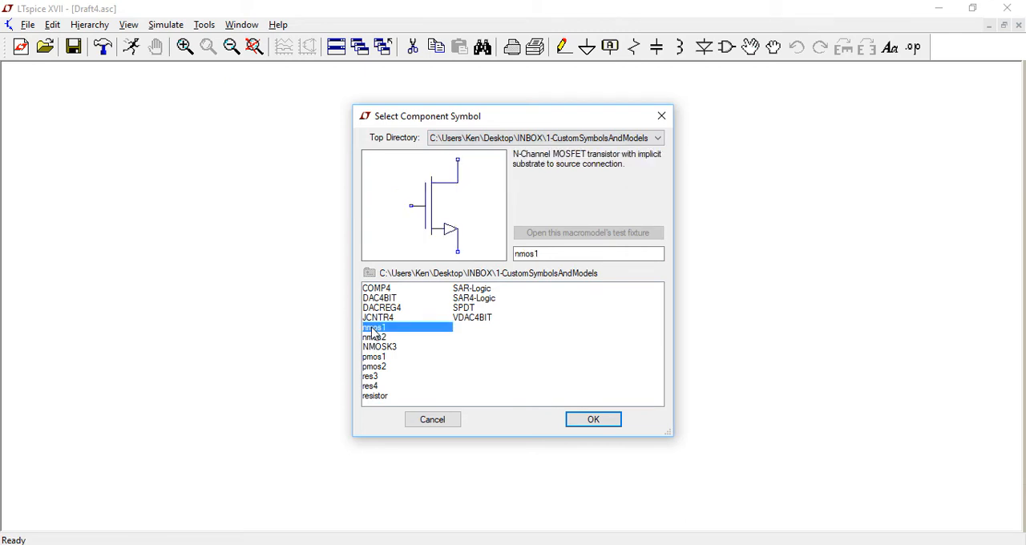
pyautogui.click(372, 340)
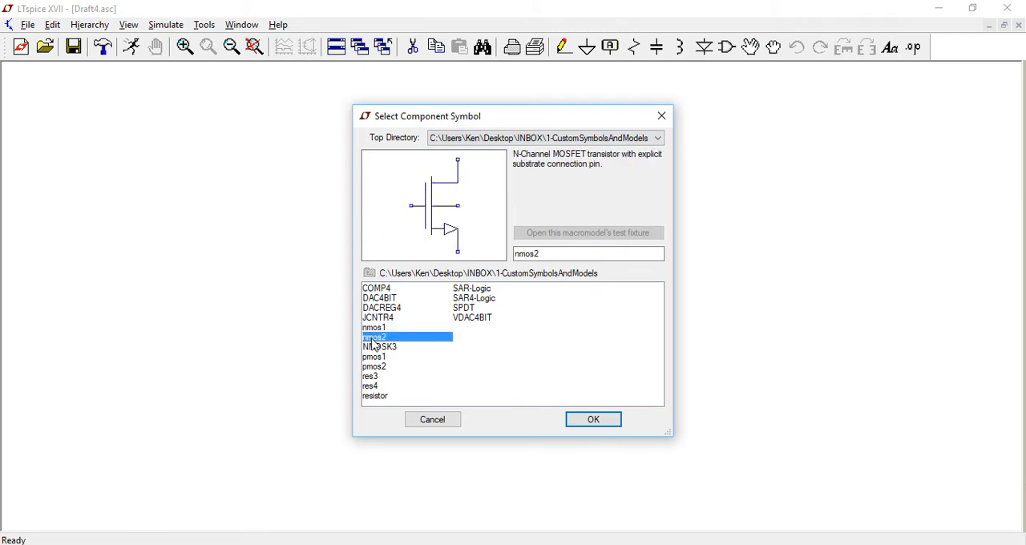
pyautogui.click(595, 421)
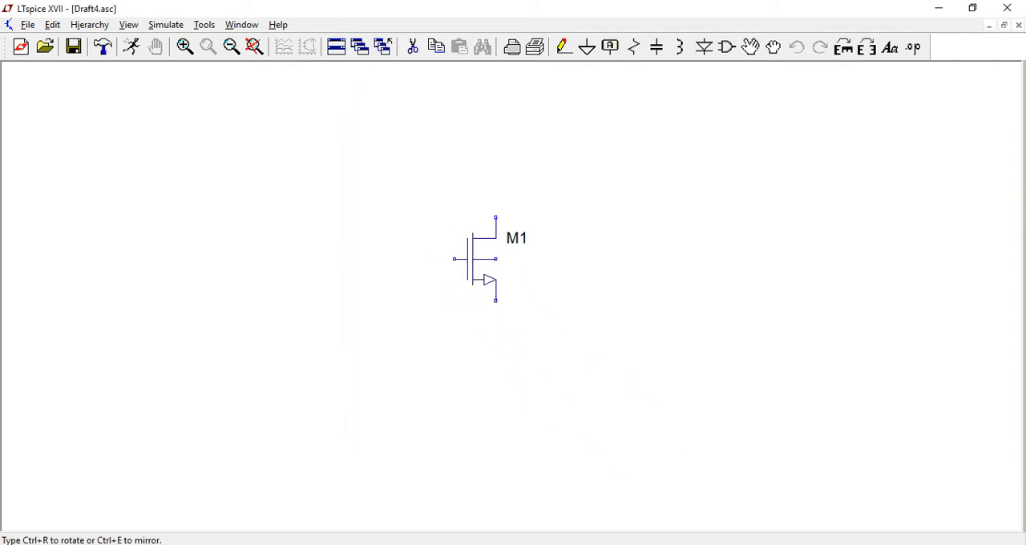
pyautogui.click(495, 280)
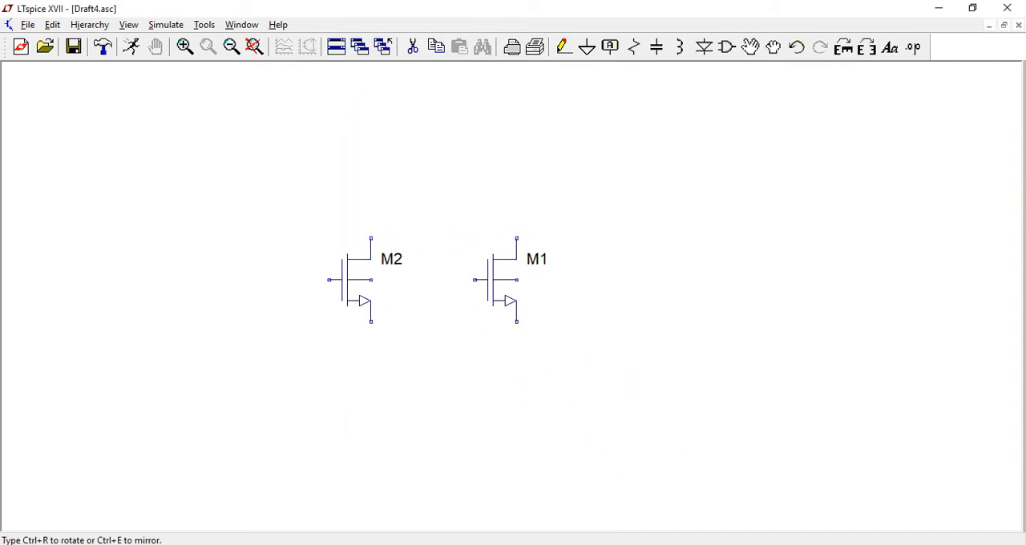
pyautogui.rightClick(341, 278)
# Place two voltage sources from the default lib\sym directory, one on each side of transistor M1.
pyautogui.click(726, 47)
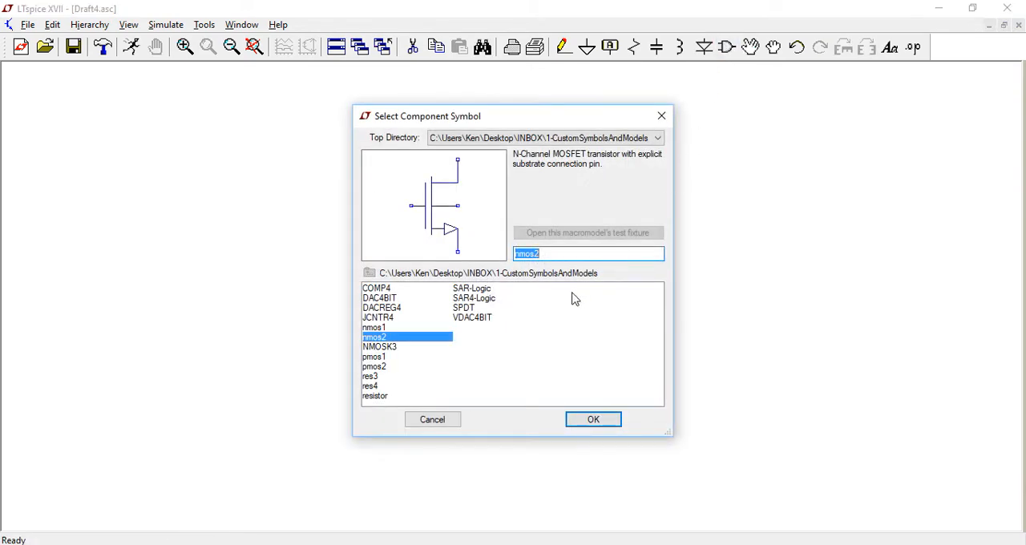
pyautogui.click(577, 141)
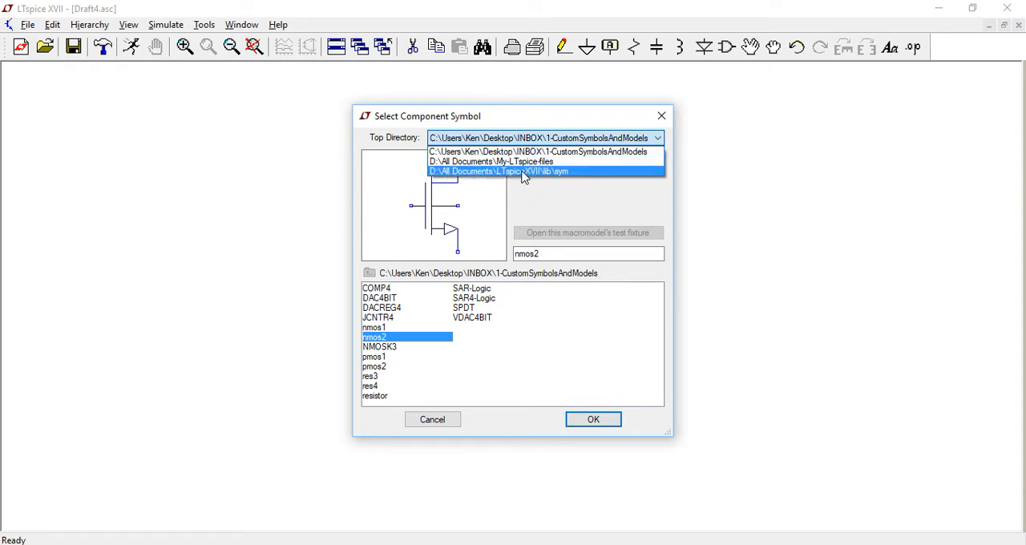
pyautogui.click(521, 172)
pyautogui.moveTo(464, 402); pyautogui.dragTo(623, 407)
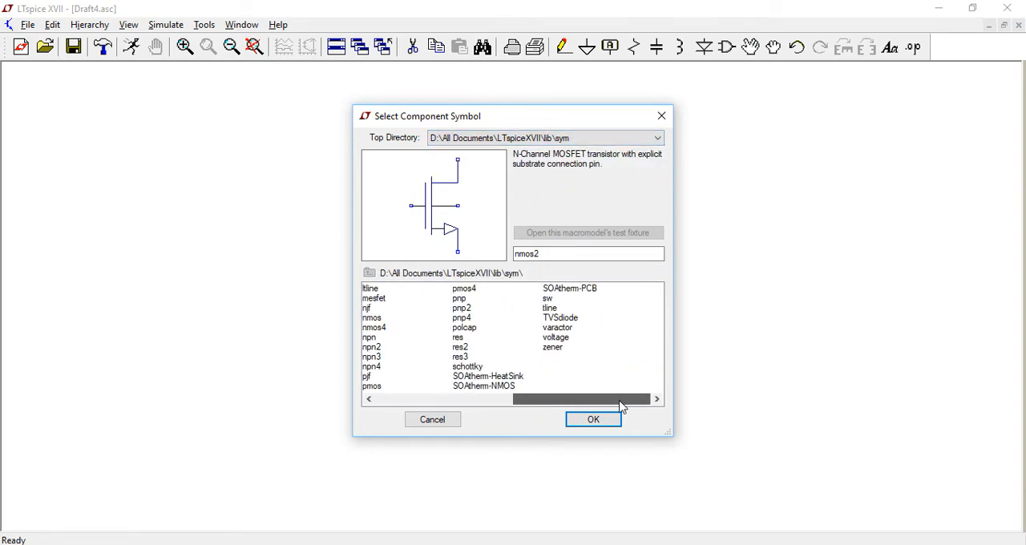
pyautogui.doubleClick(556, 337)
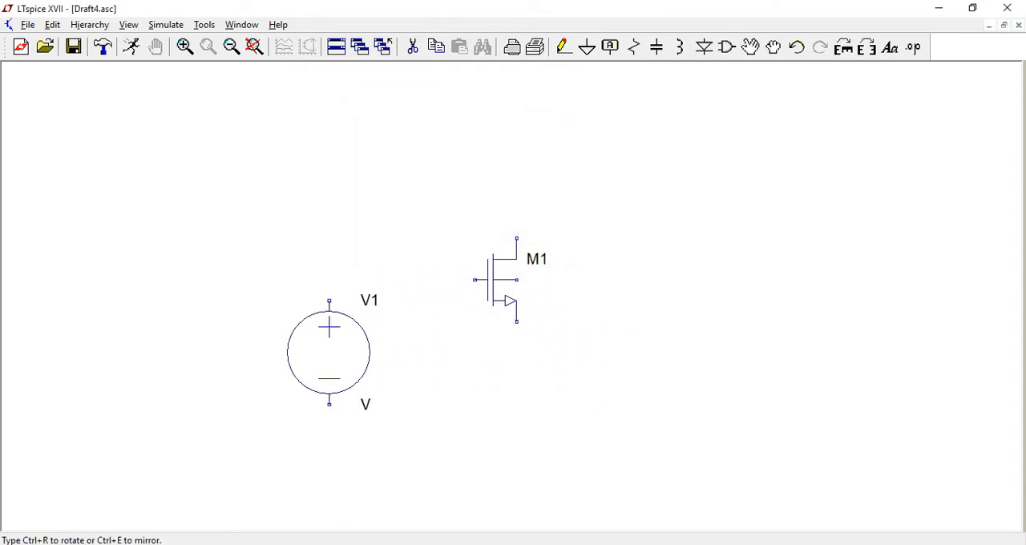
pyautogui.click(328, 353)
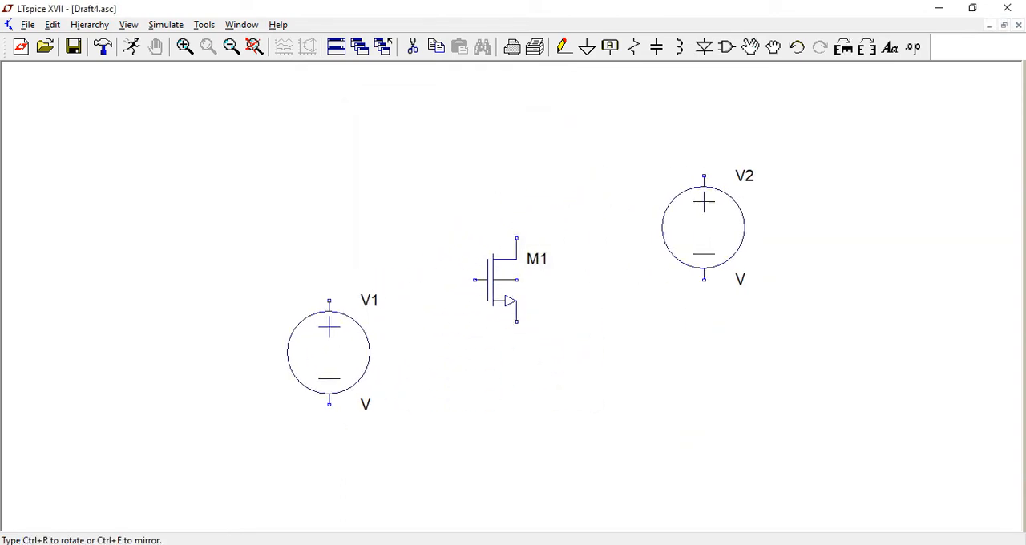
pyautogui.click(683, 247)
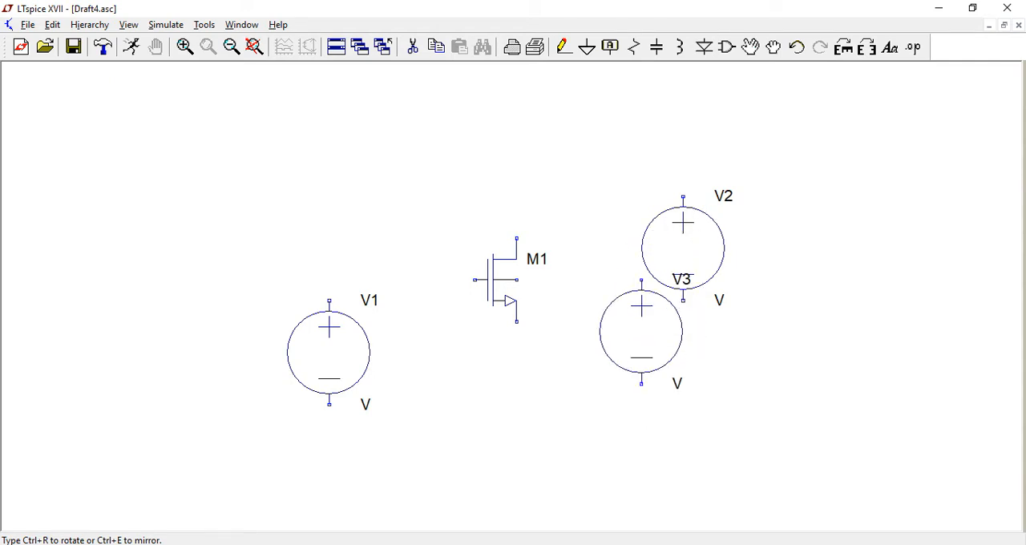
pyautogui.press('Escape')
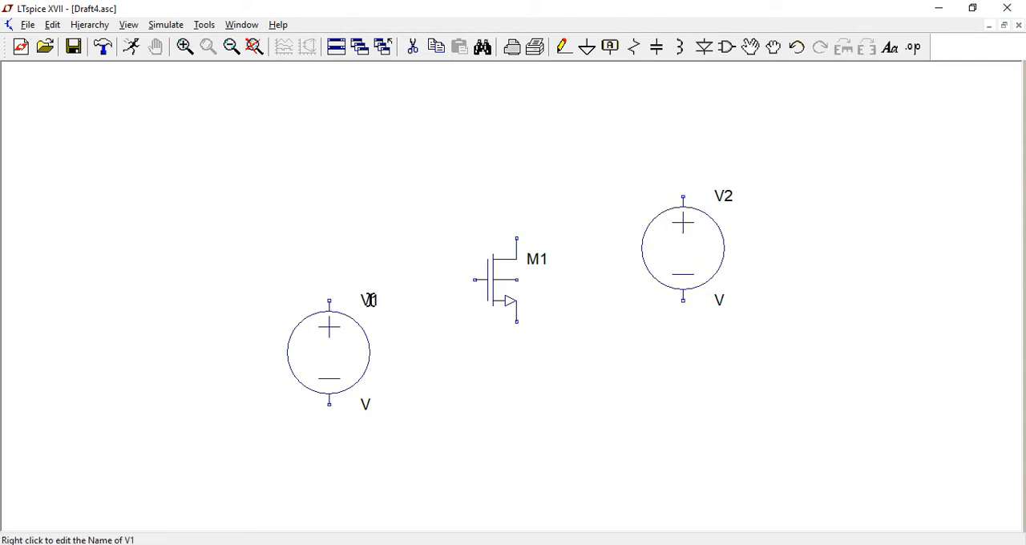
# Rename the voltage source on the gate side vgs and the one on the drain side vds.
pyautogui.rightClick(373, 302)
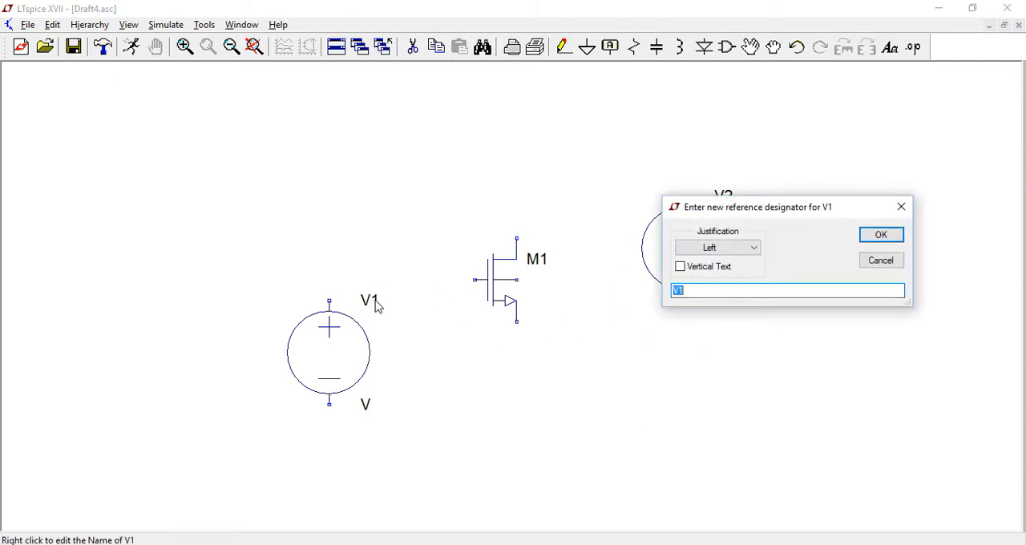
pyautogui.write('vgs')
pyautogui.press('Return')
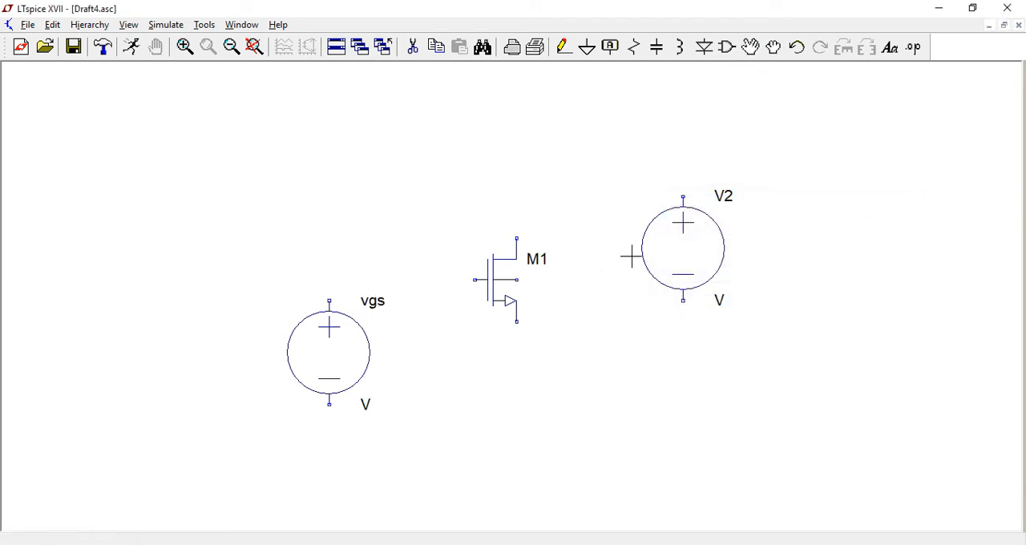
pyautogui.rightClick(723, 197)
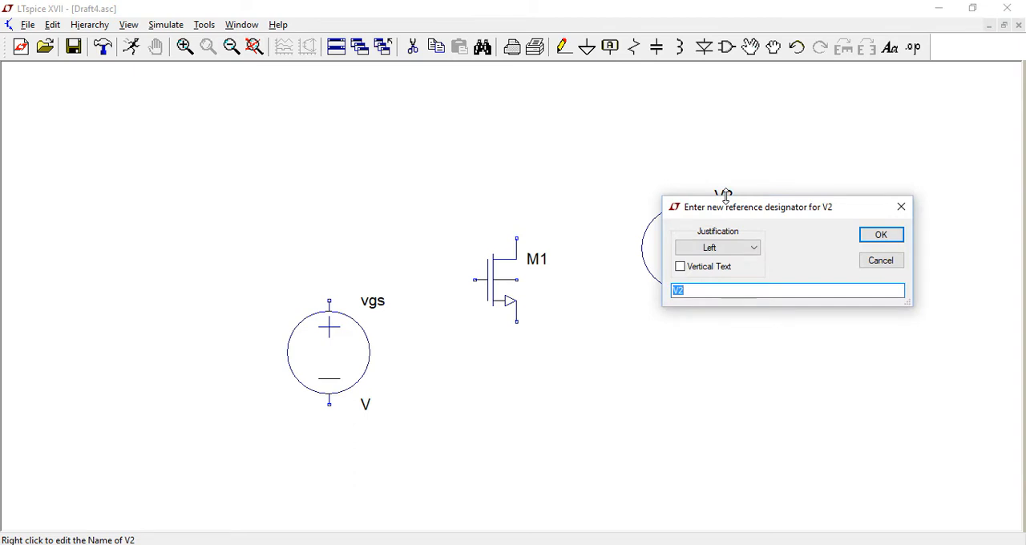
pyautogui.write('vds')
pyautogui.press('Return')
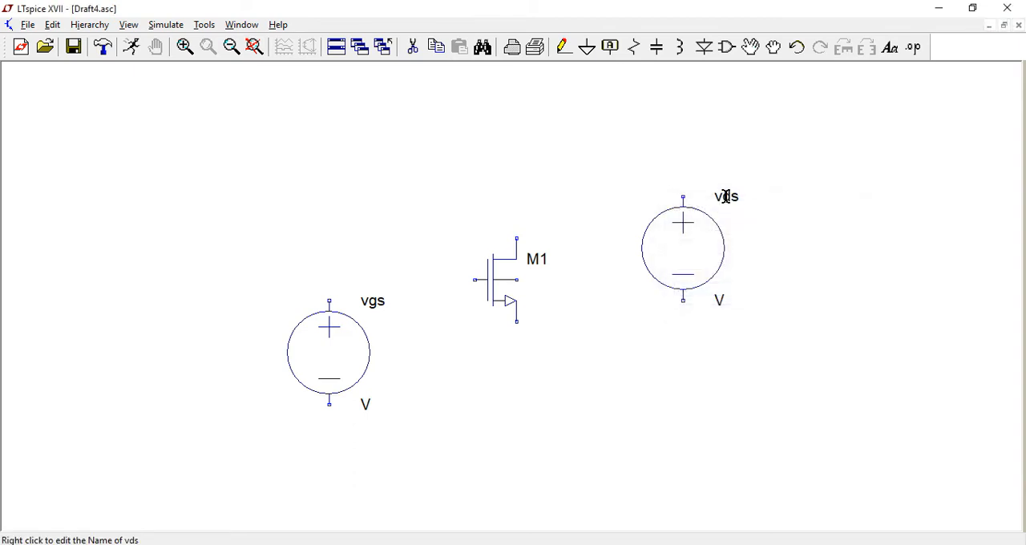
# Set the value of source vgs to 1.6v and the value of source vds to 5v.
pyautogui.rightClick(365, 405)
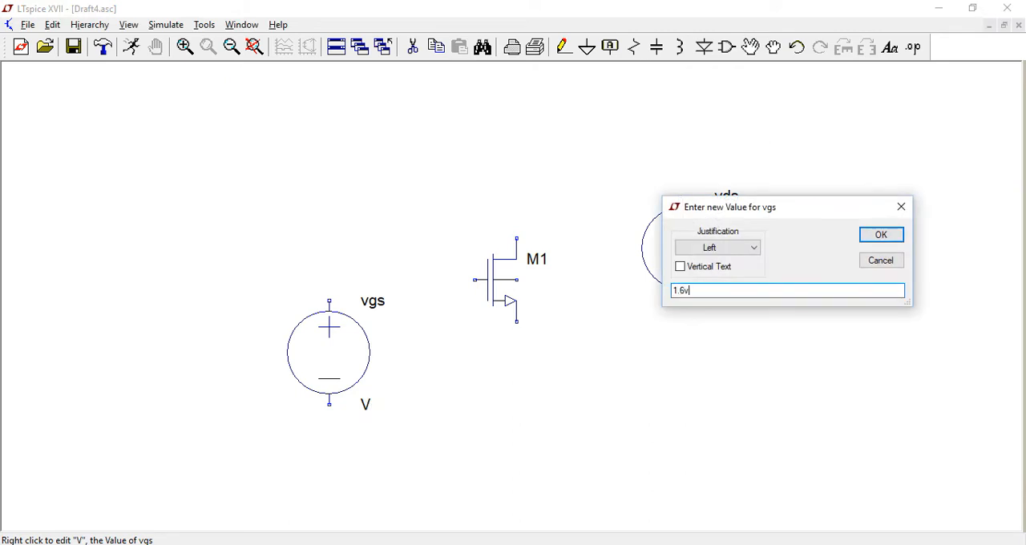
pyautogui.write('1.6v')
pyautogui.press('Return')
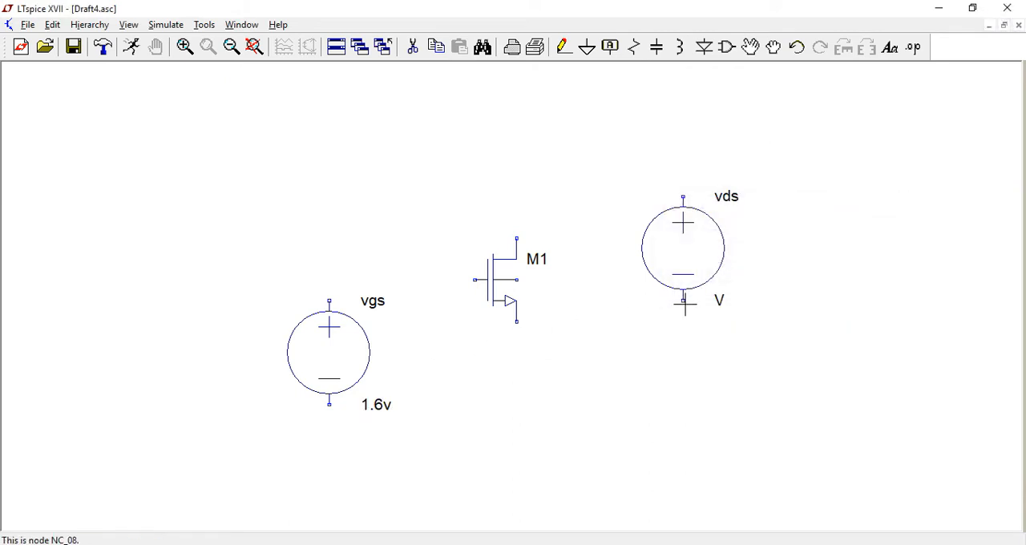
pyautogui.rightClick(718, 300)
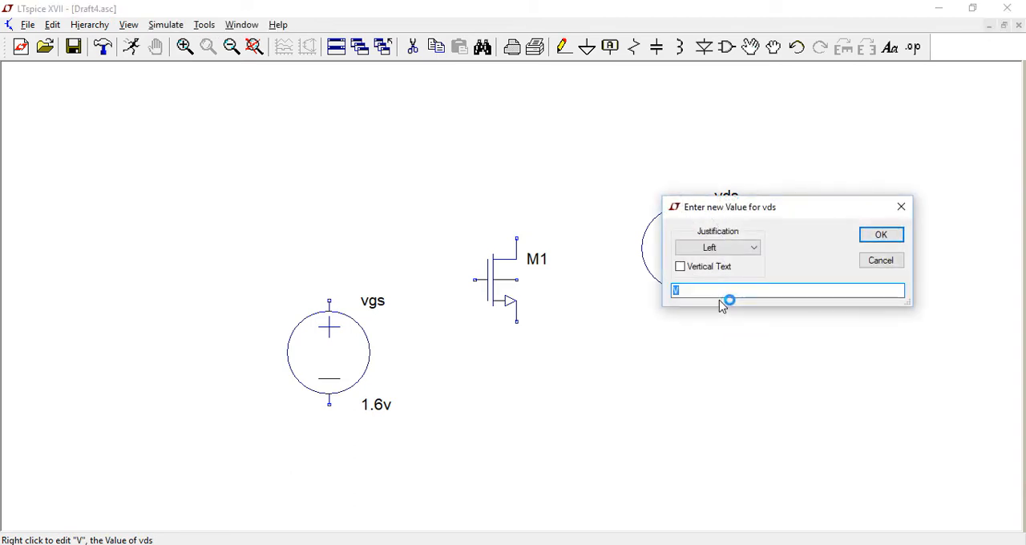
pyautogui.write('5v')
pyautogui.press('Return')
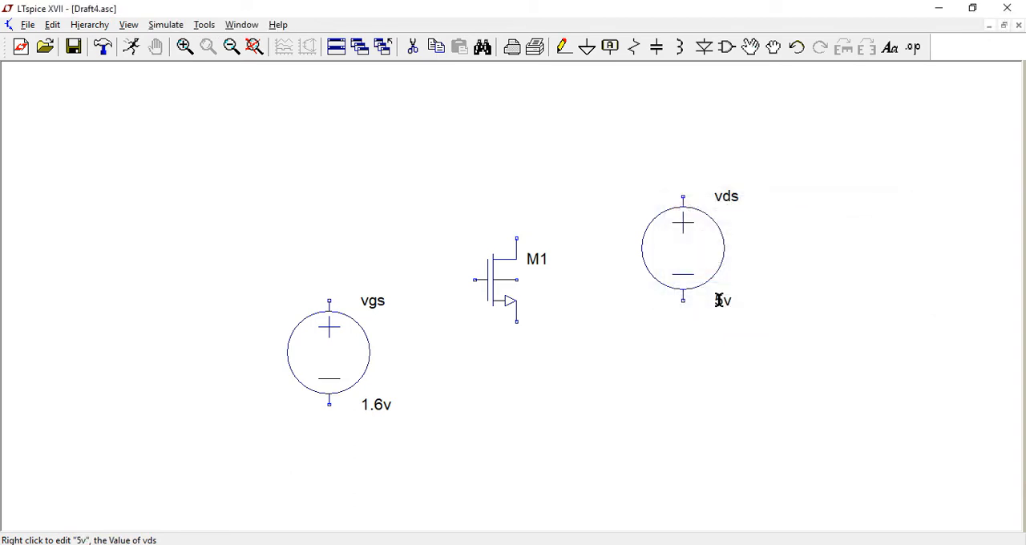
# Wire the positive terminal of vgs to the gate of M1 and its drain to the positive terminal of vds.
pyautogui.click(564, 46)
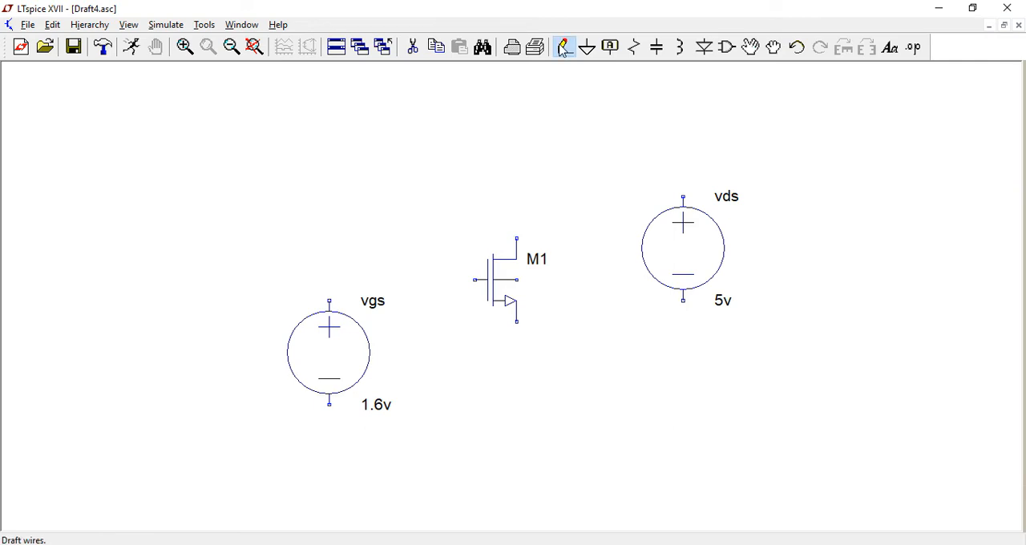
pyautogui.click(328, 300)
pyautogui.click(474, 280)
pyautogui.click(516, 238)
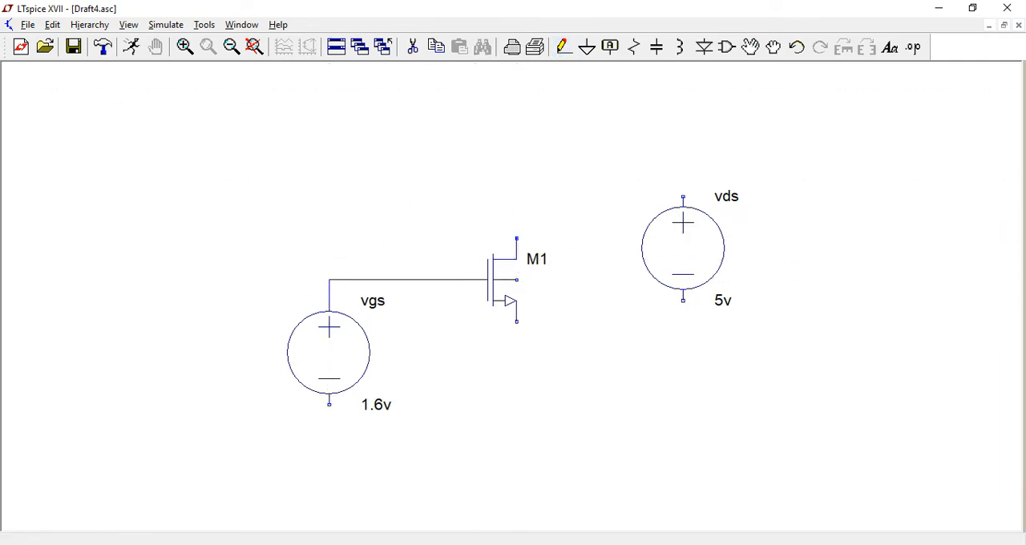
pyautogui.click(516, 175)
pyautogui.click(683, 175)
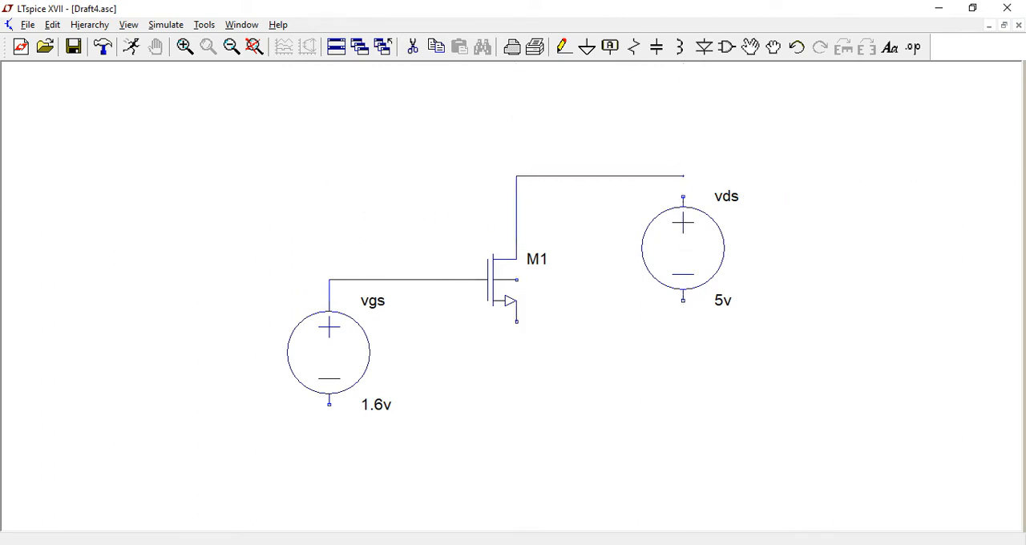
pyautogui.click(682, 195)
# Connect the negative terminals of vds and vgs with a common wire running below the transistor.
pyautogui.click(683, 300)
pyautogui.click(683, 424)
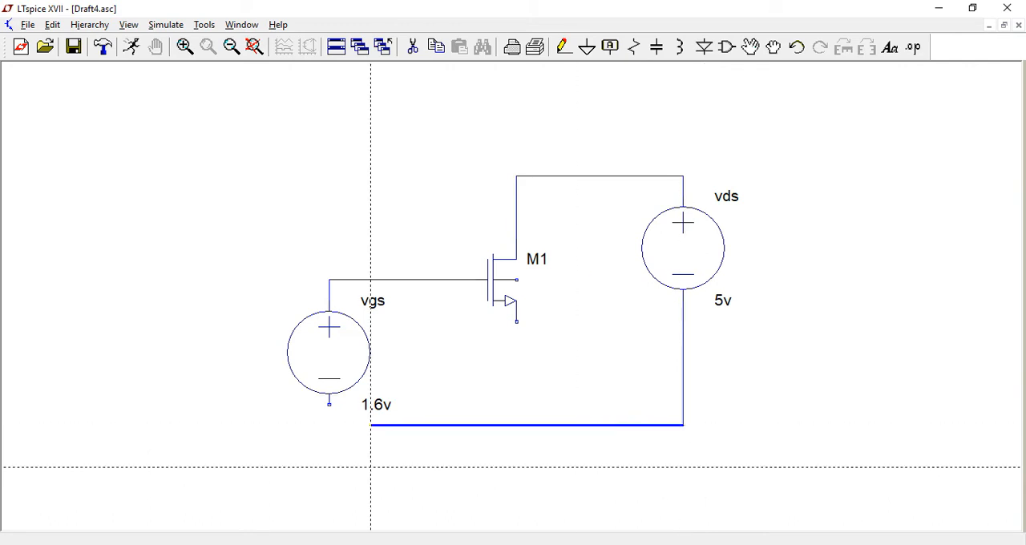
pyautogui.click(329, 425)
pyautogui.click(328, 404)
pyautogui.press('Escape')
# Wire the source of M1 down to the common bottom wire and connect its body terminal to the source.
pyautogui.click(516, 321)
pyautogui.click(516, 425)
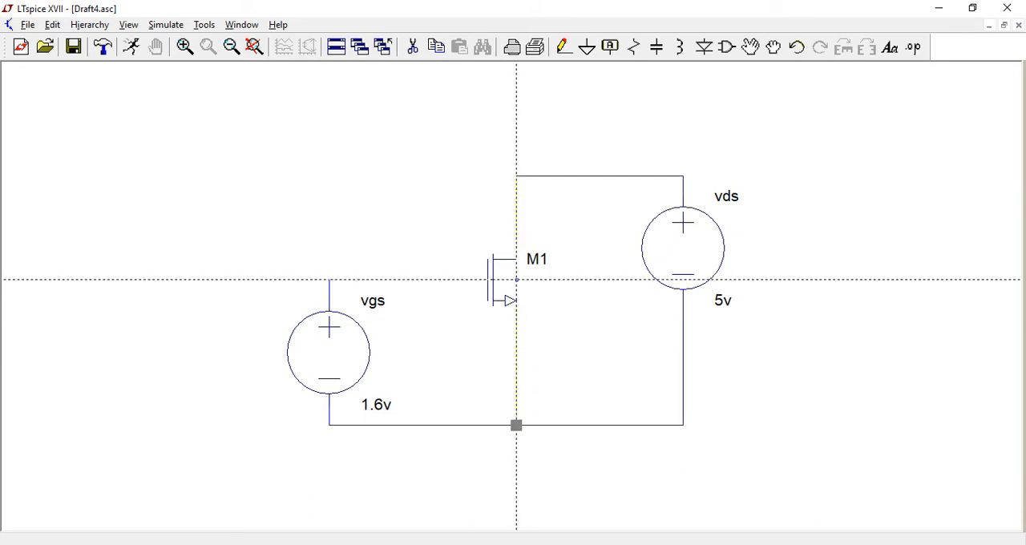
pyautogui.click(516, 280)
pyautogui.click(537, 321)
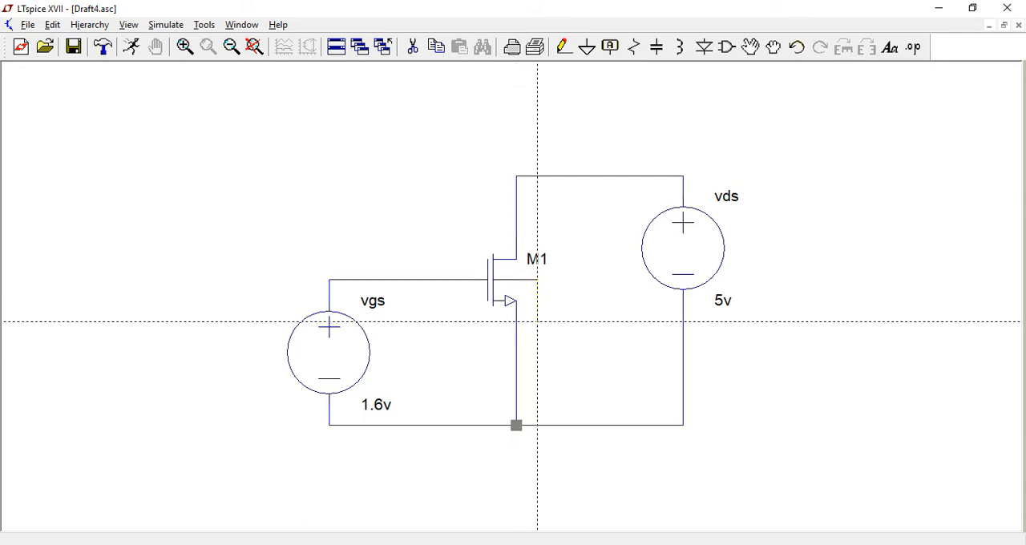
pyautogui.click(516, 322)
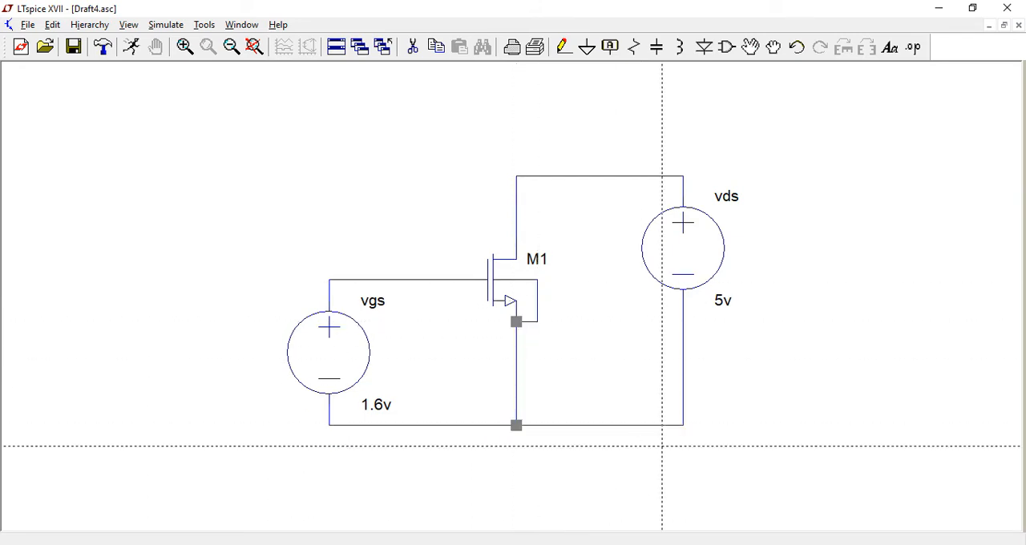
# Add a short wire below the corner of the common wire under vds and place a ground symbol on its end.
pyautogui.click(683, 425)
pyautogui.click(683, 289)
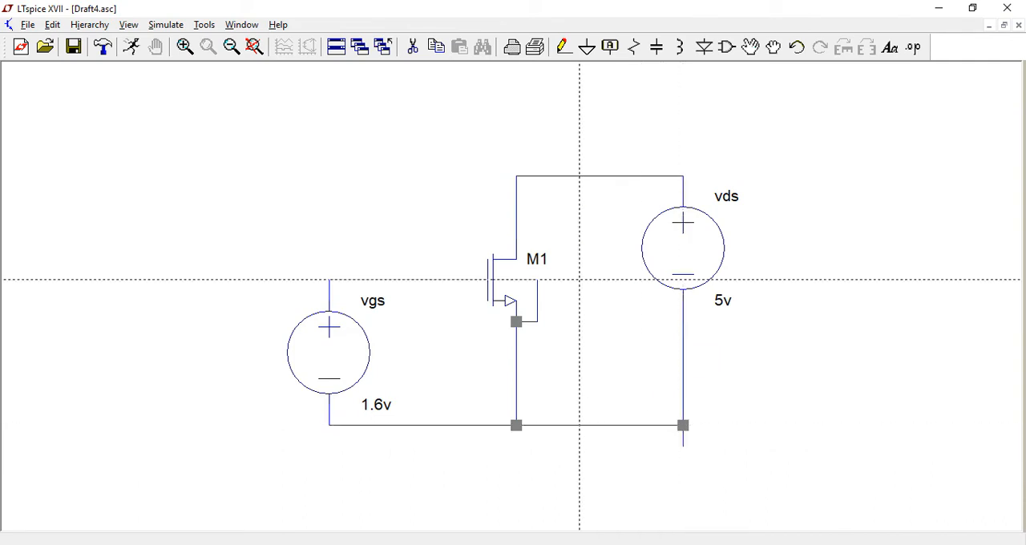
pyautogui.click(587, 47)
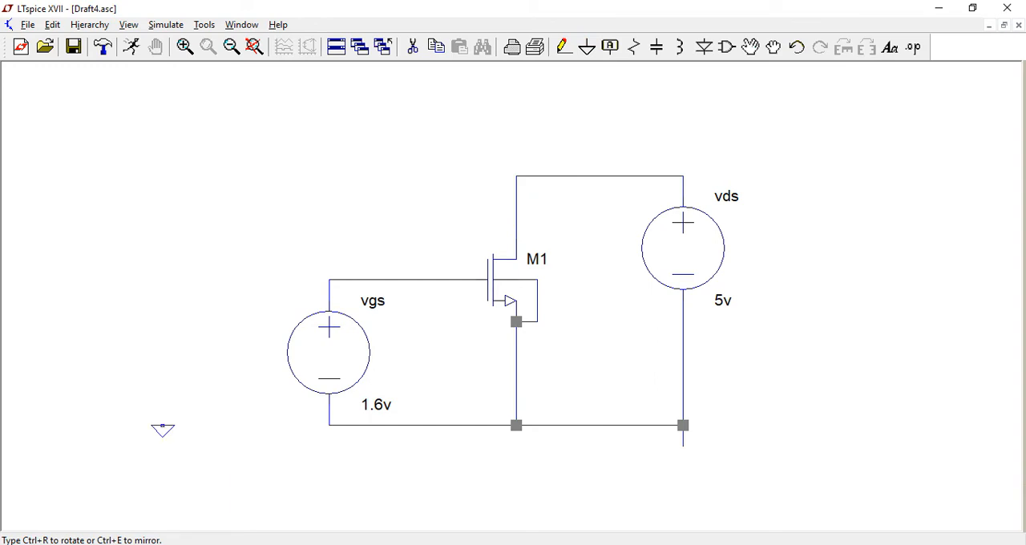
pyautogui.click(683, 440)
pyautogui.press('Escape')
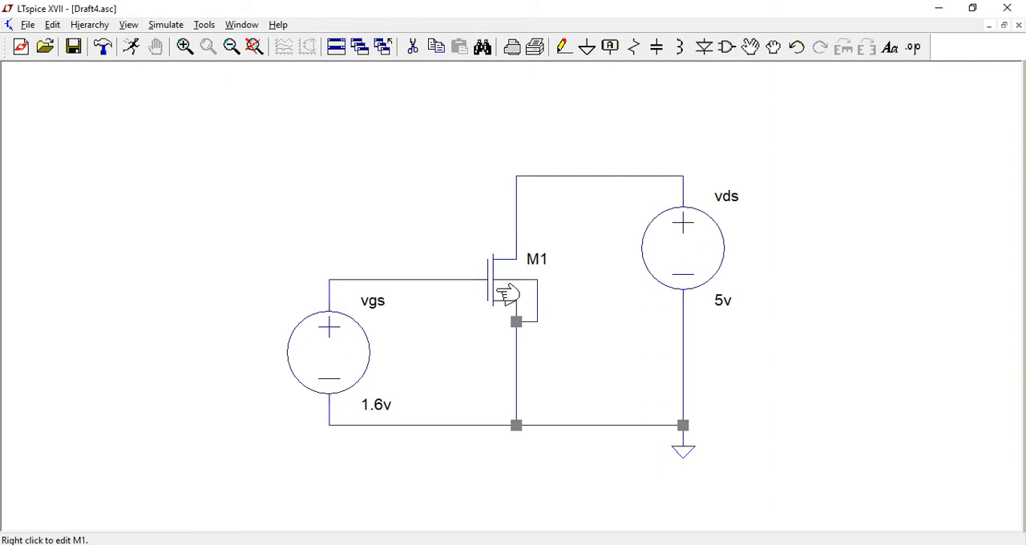
# Create a net label named D and place it on the wire between the drain of M1 and vds.
pyautogui.click(610, 48)
pyautogui.write('D')
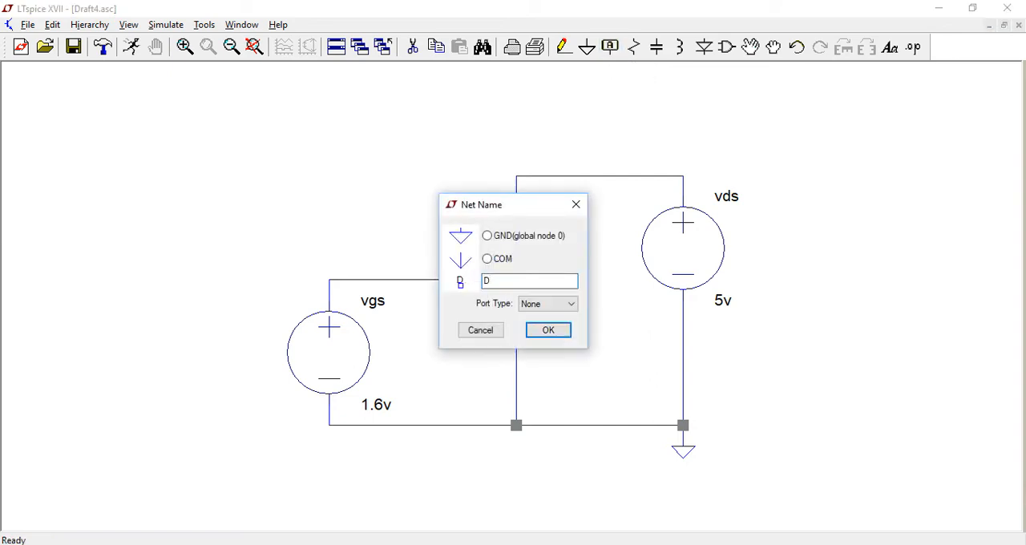
pyautogui.press('Return')
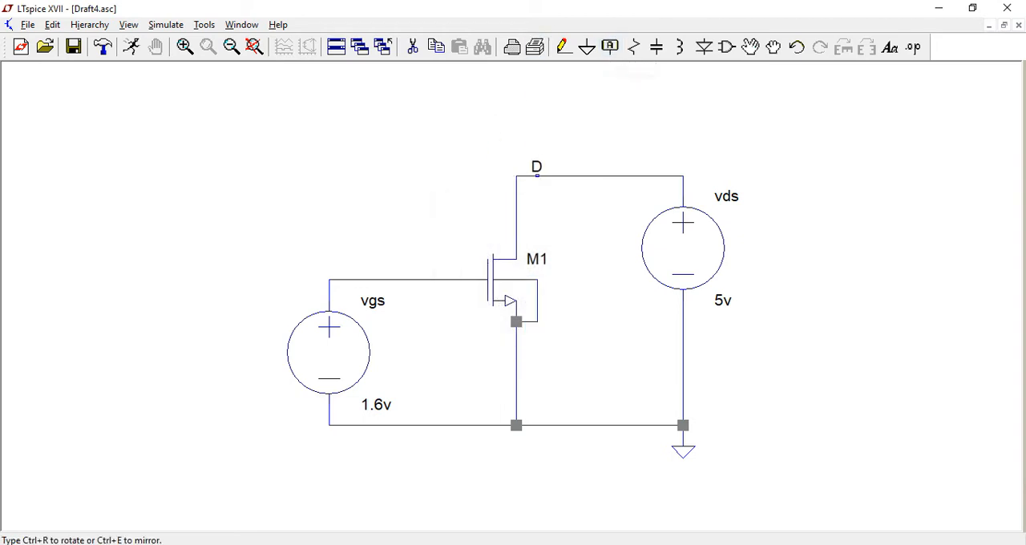
pyautogui.click(536, 176)
# Place a net label on the gate wire between vgs and M1 and rename it G.
pyautogui.click(412, 280)
pyautogui.rightClick(412, 222)
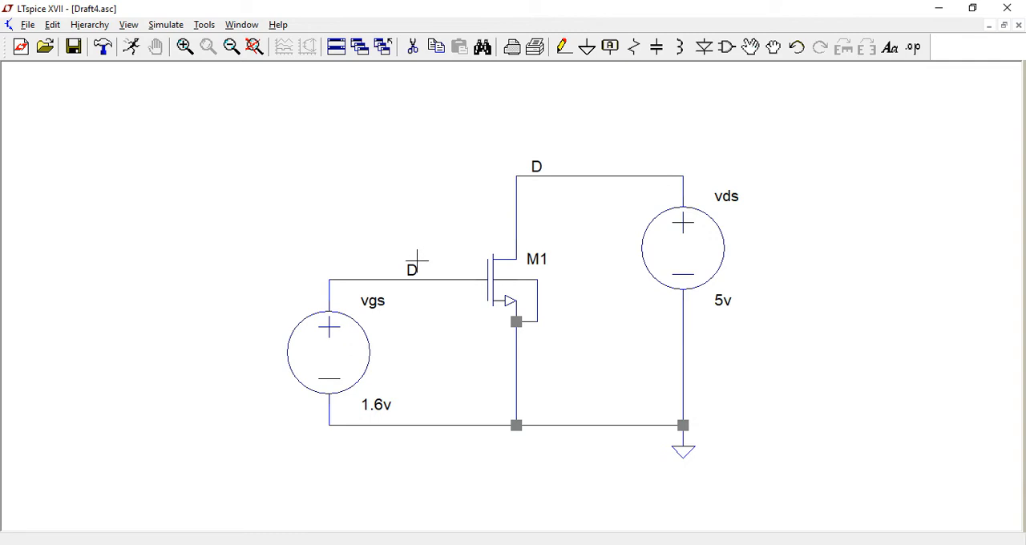
pyautogui.rightClick(412, 269)
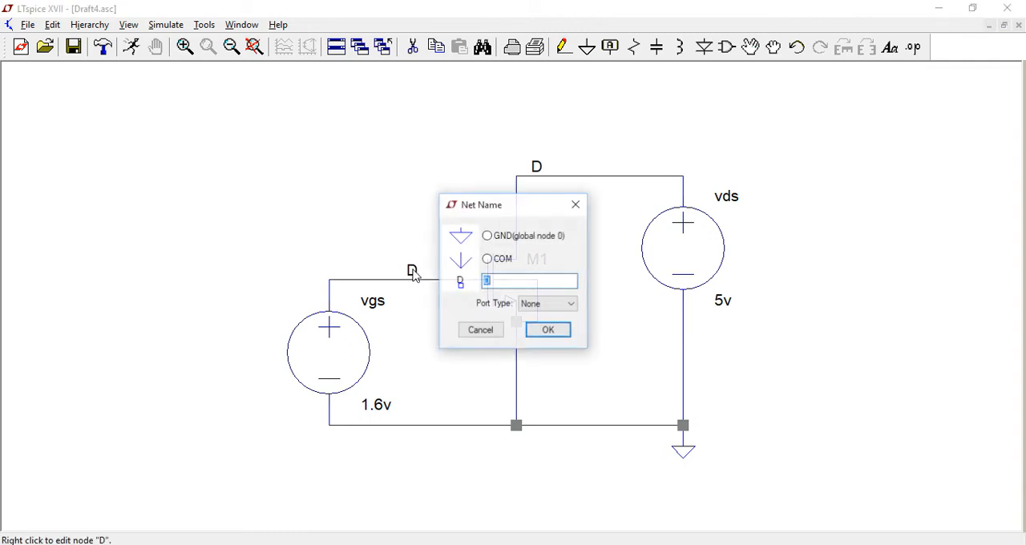
pyautogui.press('Return')
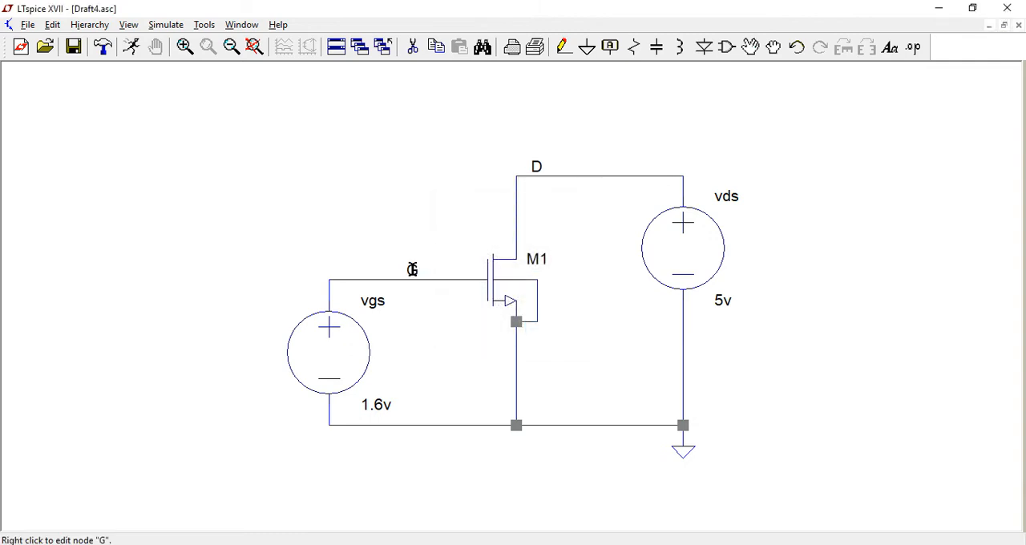
# Set the width of transistor M1 to w=2um in its component attributes.
pyautogui.rightClick(511, 290)
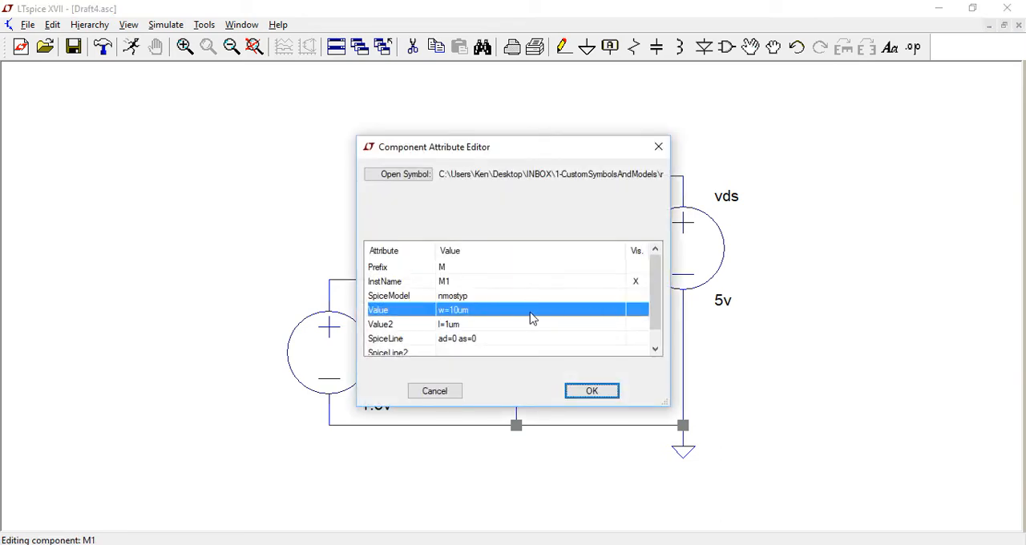
pyautogui.click(459, 311)
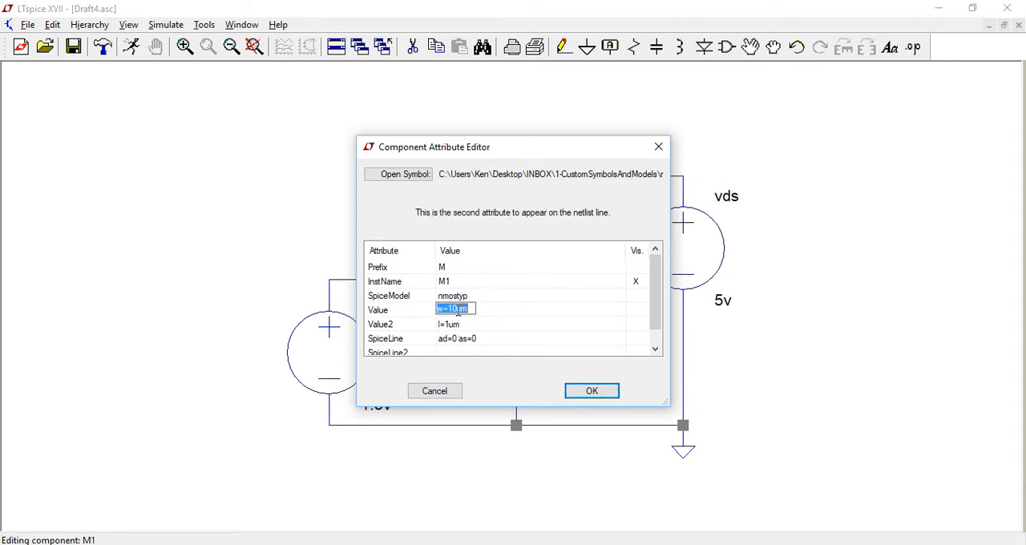
pyautogui.press('BackSpace')
pyautogui.press('BackSpace')
pyautogui.write('2')
pyautogui.press('Return')
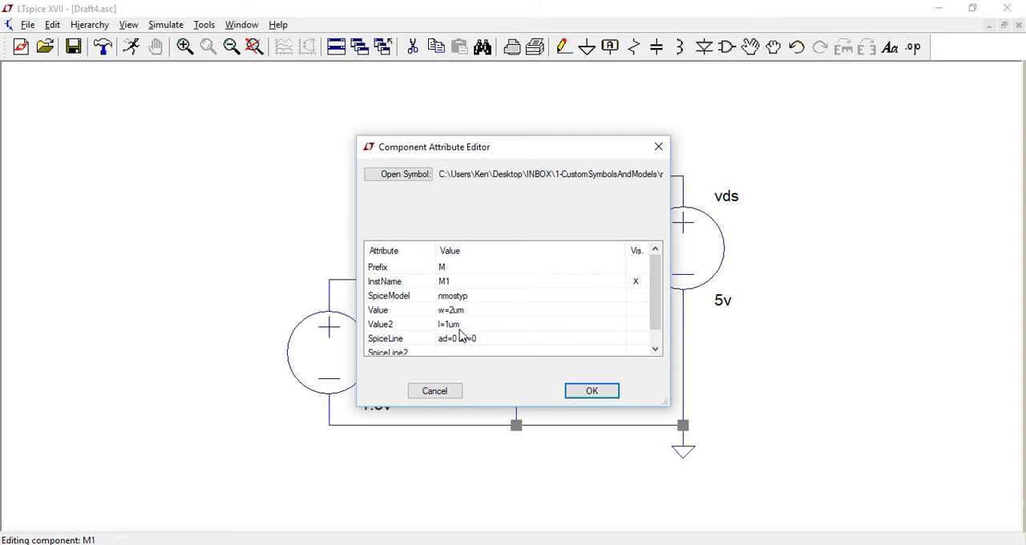
# Make M1's SpiceModel, Value and Value2 attributes visible on the schematic and apply the attribute changes.
pyautogui.click(637, 298)
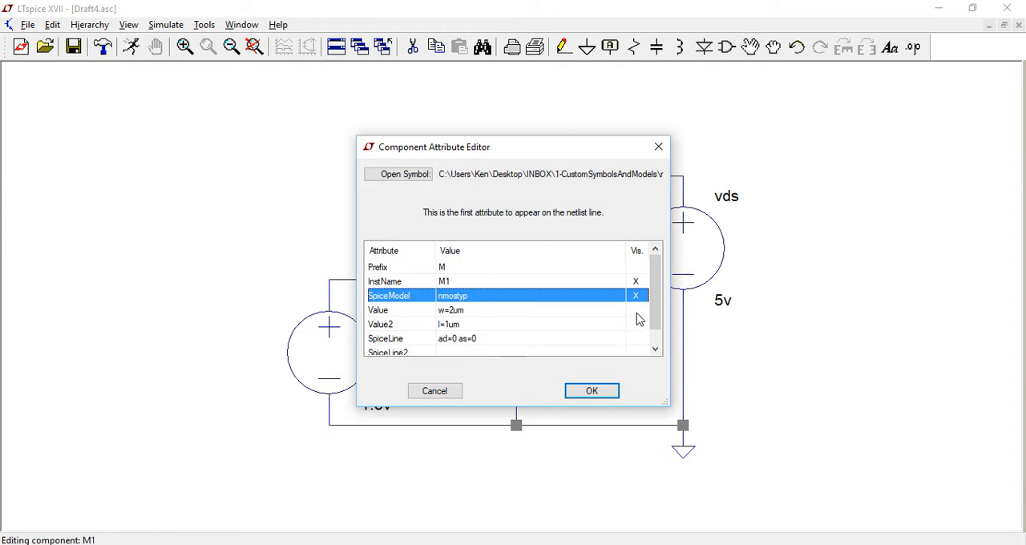
pyautogui.click(634, 310)
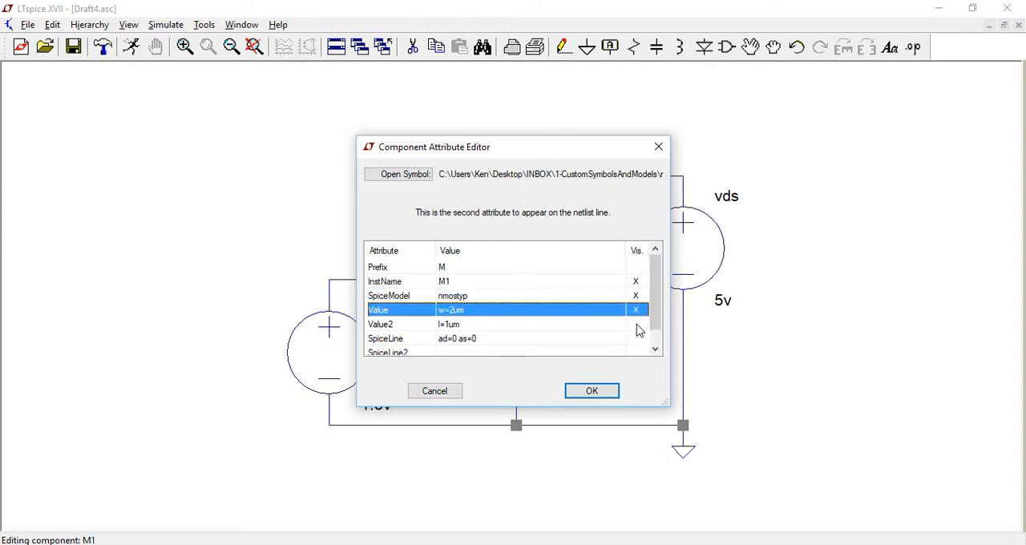
pyautogui.click(636, 324)
pyautogui.click(591, 391)
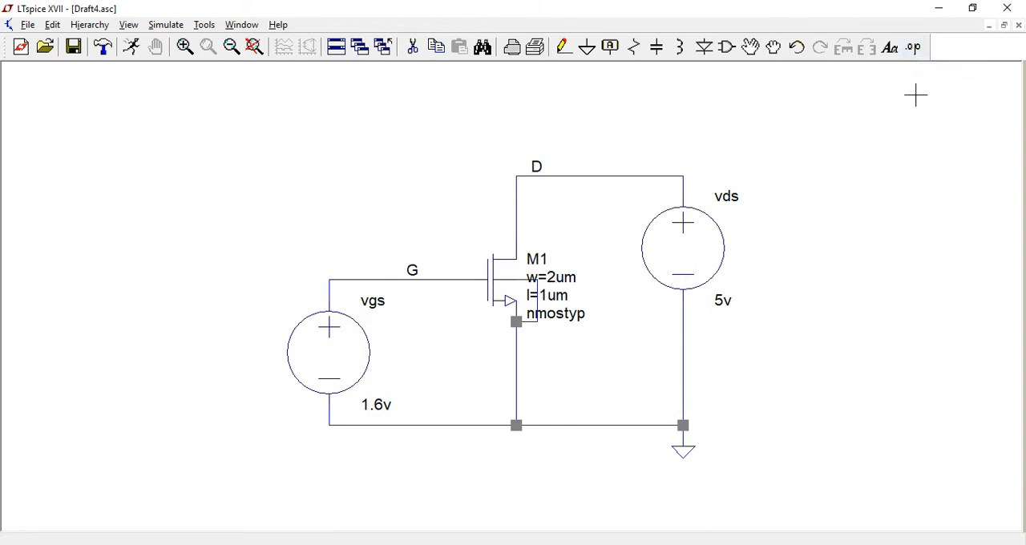
# Place a .lib SPICE directive above the circuit and link it to BsimP8utyp.lib in the 1-CustomSymbolsAndModels folder.
pyautogui.click(914, 48)
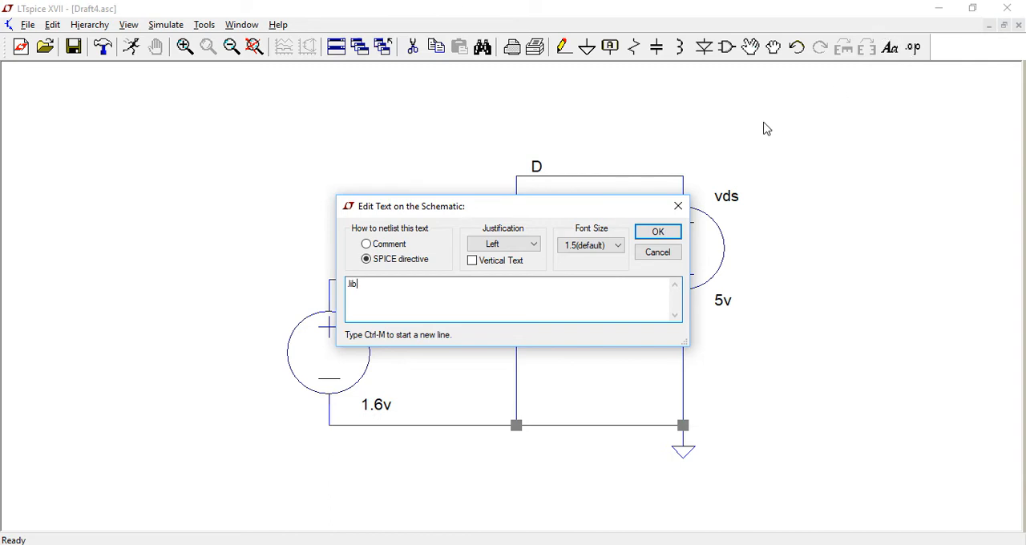
pyautogui.click(659, 231)
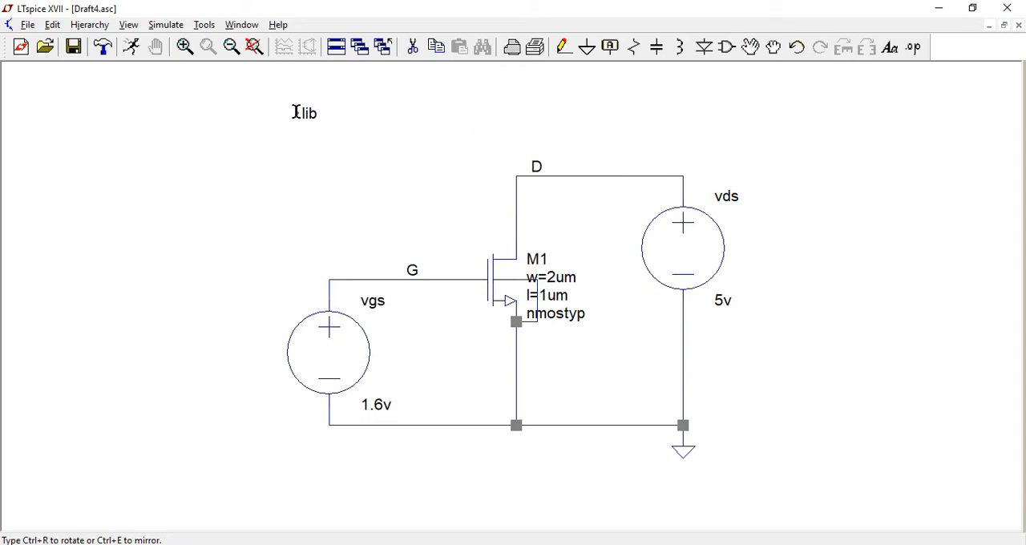
pyautogui.click(295, 113)
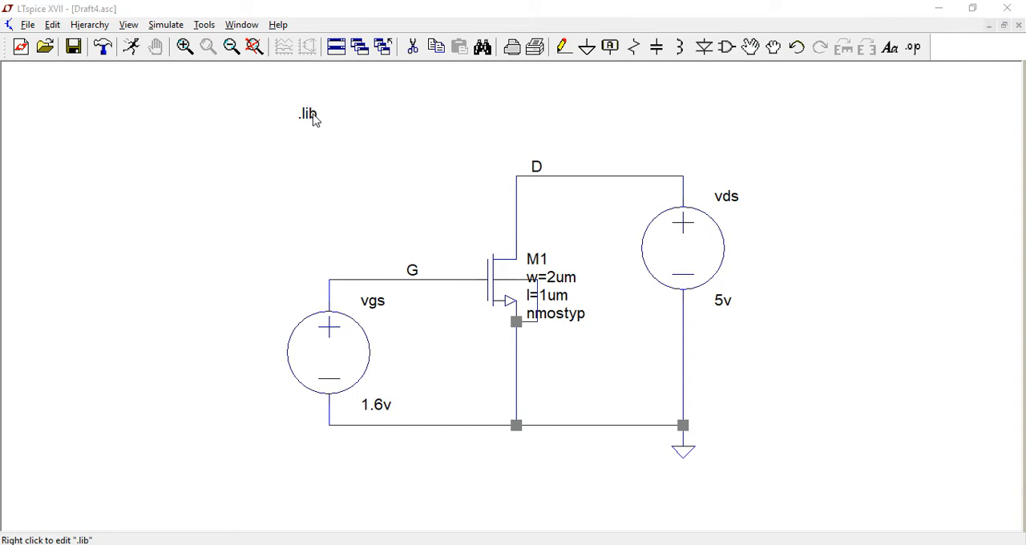
pyautogui.rightClick(312, 118)
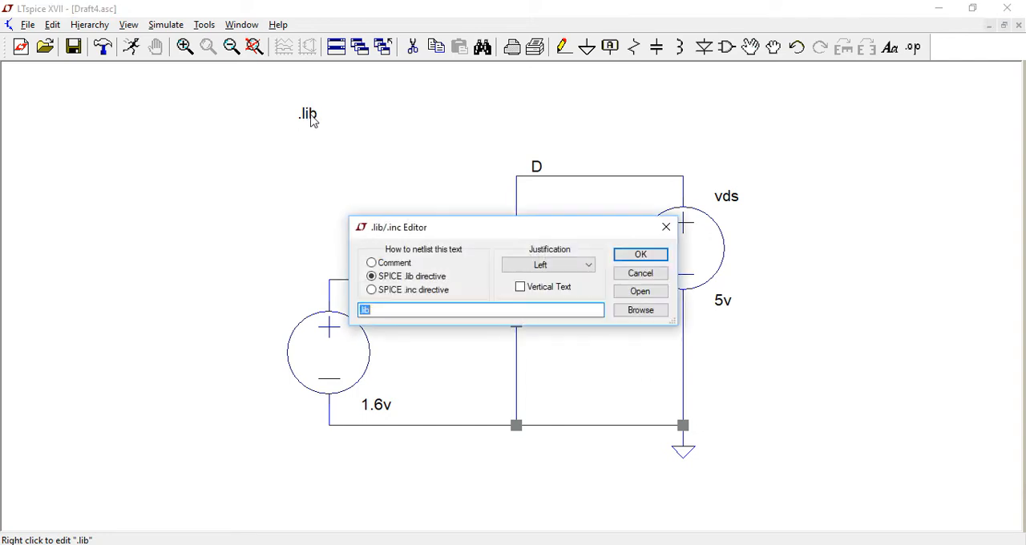
pyautogui.click(650, 314)
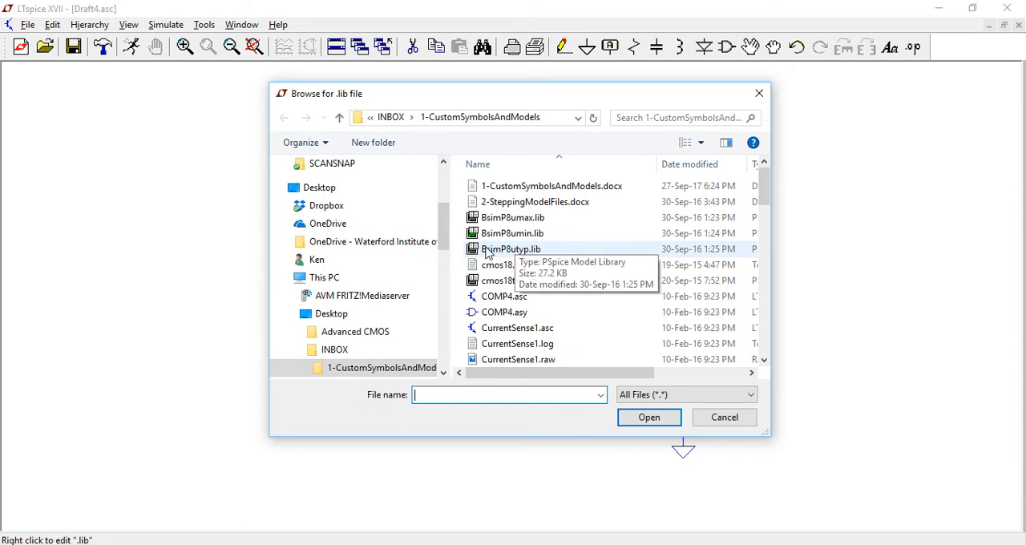
pyautogui.doubleClick(494, 251)
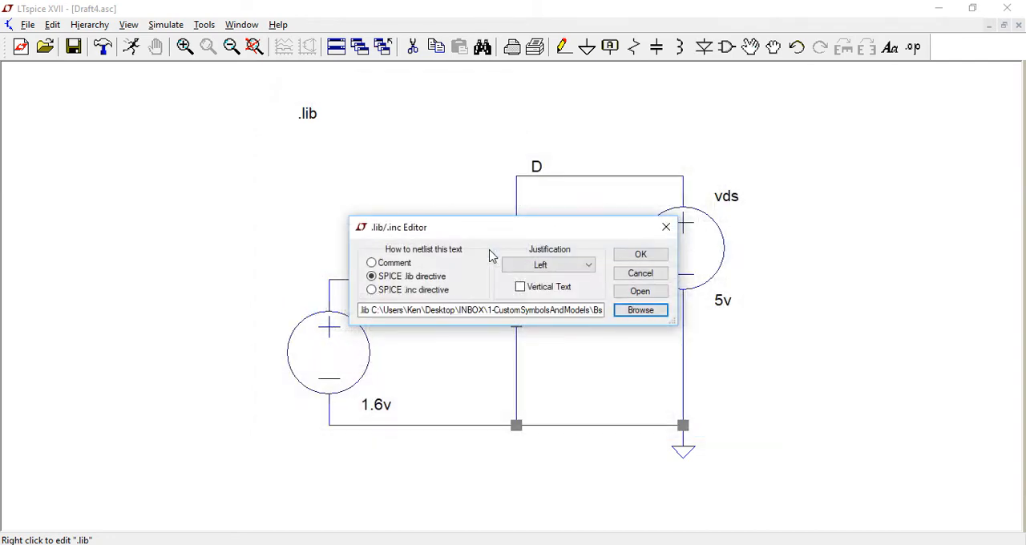
pyautogui.click(641, 254)
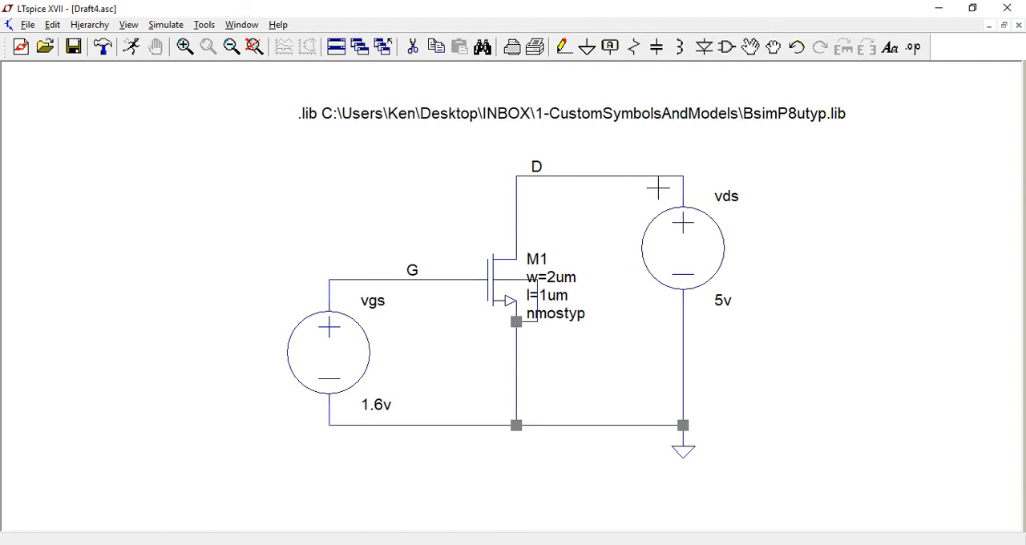
# Add an .op SPICE directive and place it directly below the .lib directive.
pyautogui.click(913, 47)
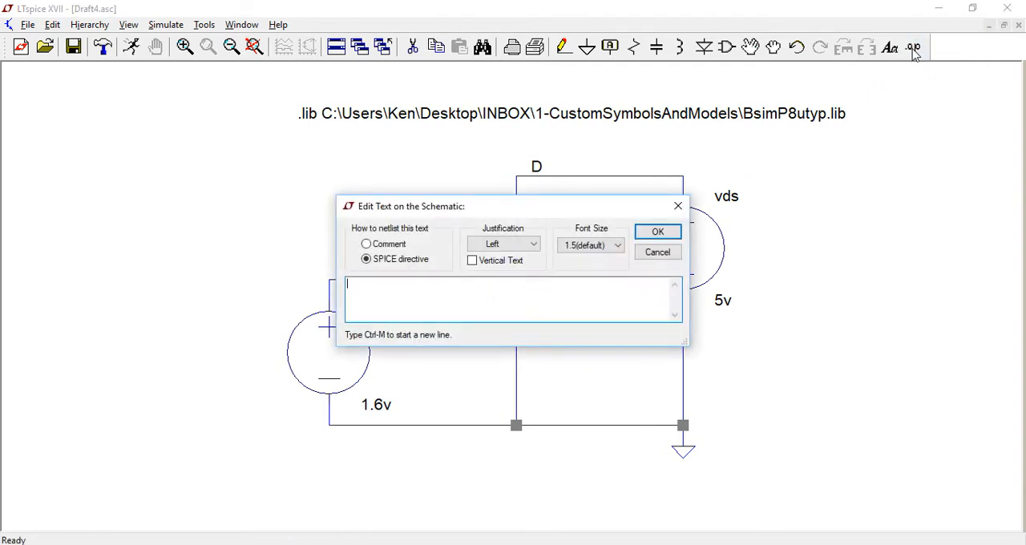
pyautogui.press('Return')
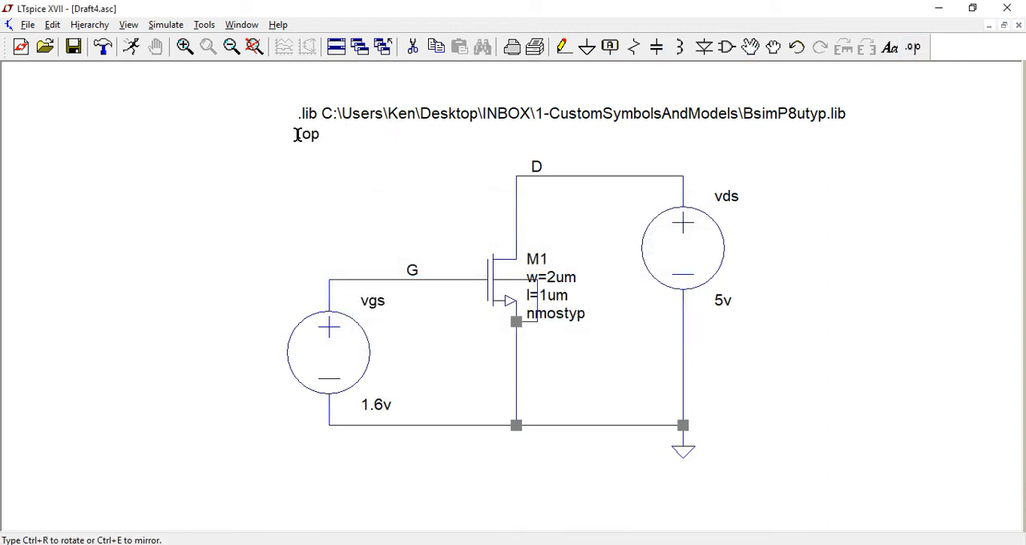
pyautogui.click(295, 133)
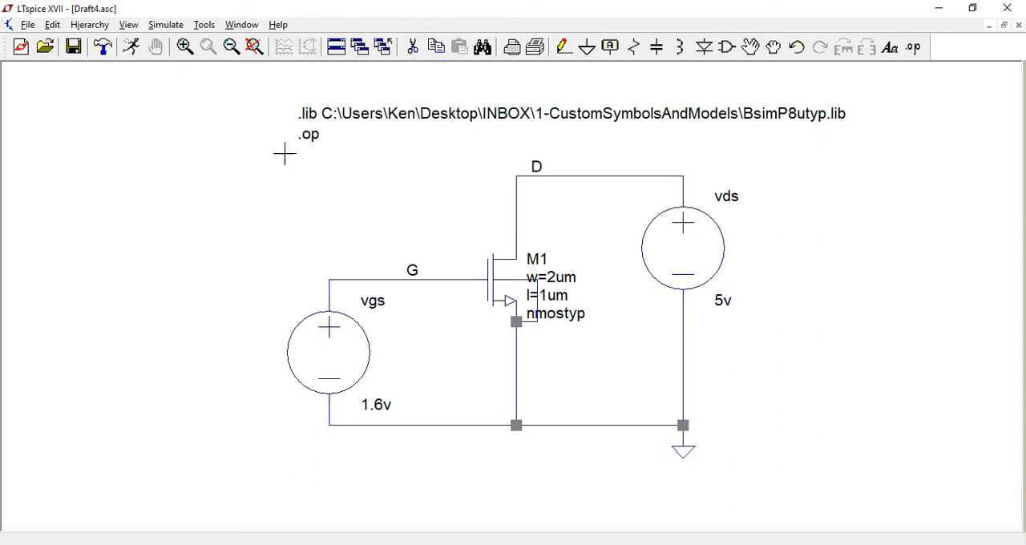
# Run the operating point simulation, compare its results with the schematic, and close the results window.
pyautogui.click(131, 48)
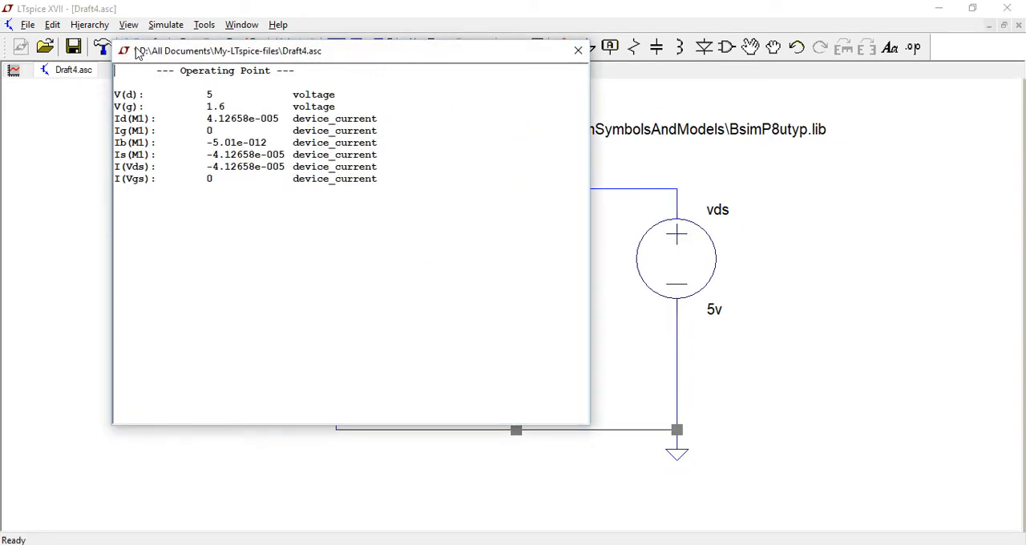
pyautogui.moveTo(225, 49); pyautogui.dragTo(672, 238)
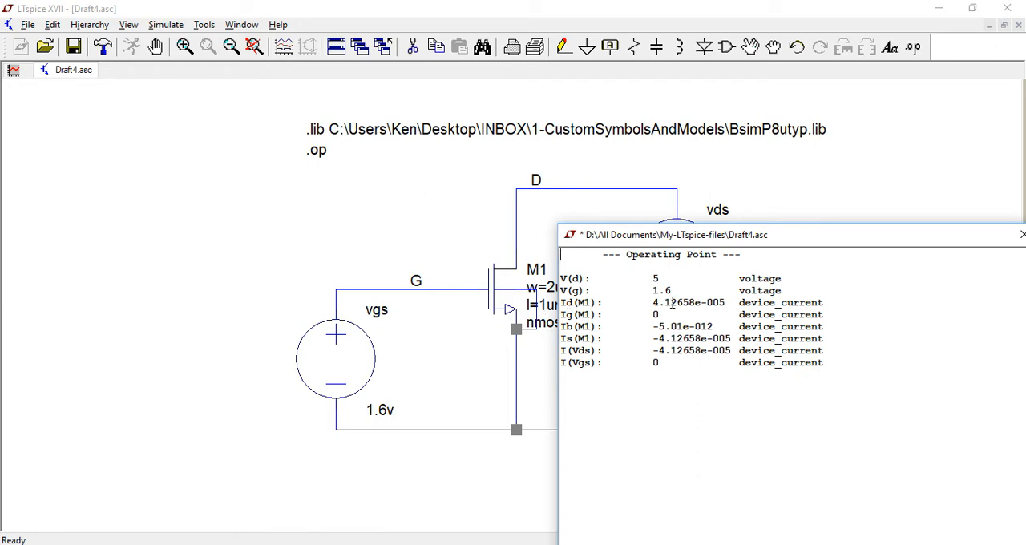
pyautogui.moveTo(679, 235); pyautogui.dragTo(570, 214)
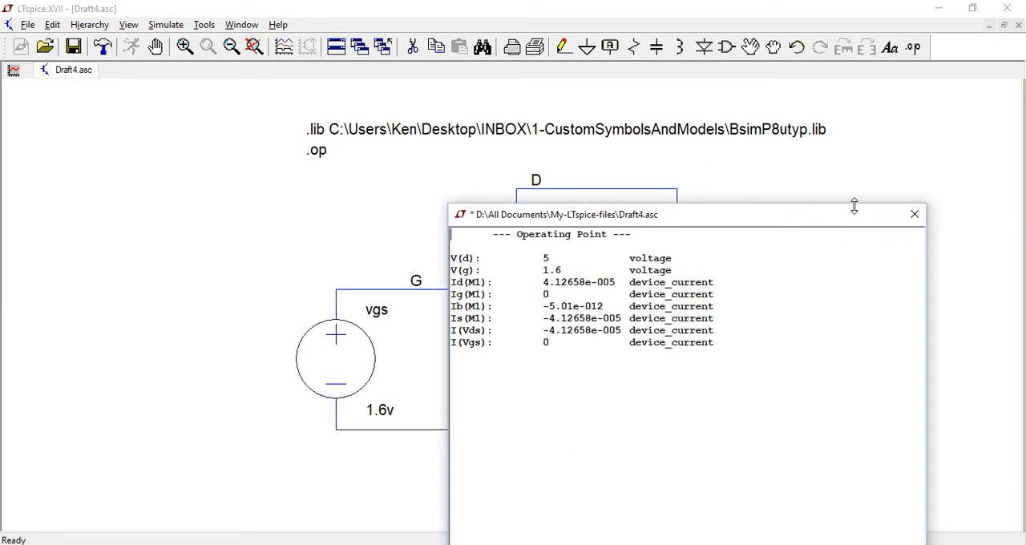
pyautogui.click(913, 216)
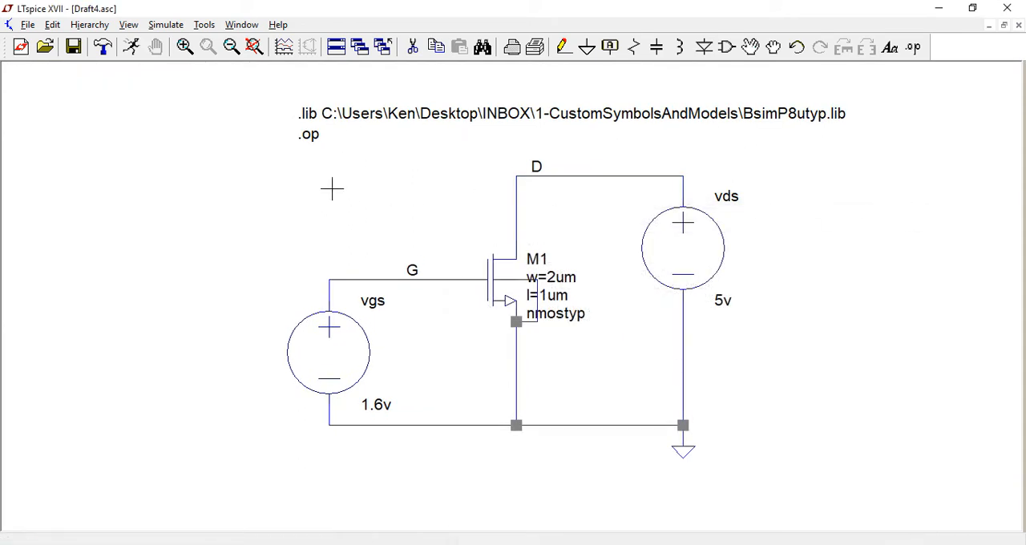
# Read the DC operating point values of source vds, the drain of M1 and node D on the schematic.
pyautogui.moveTo(685, 259)
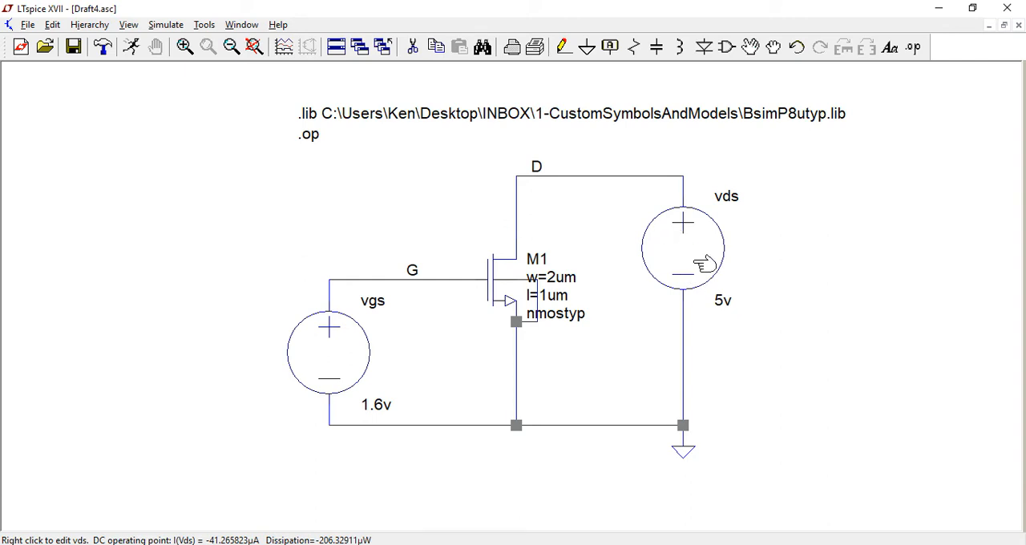
pyautogui.moveTo(531, 236)
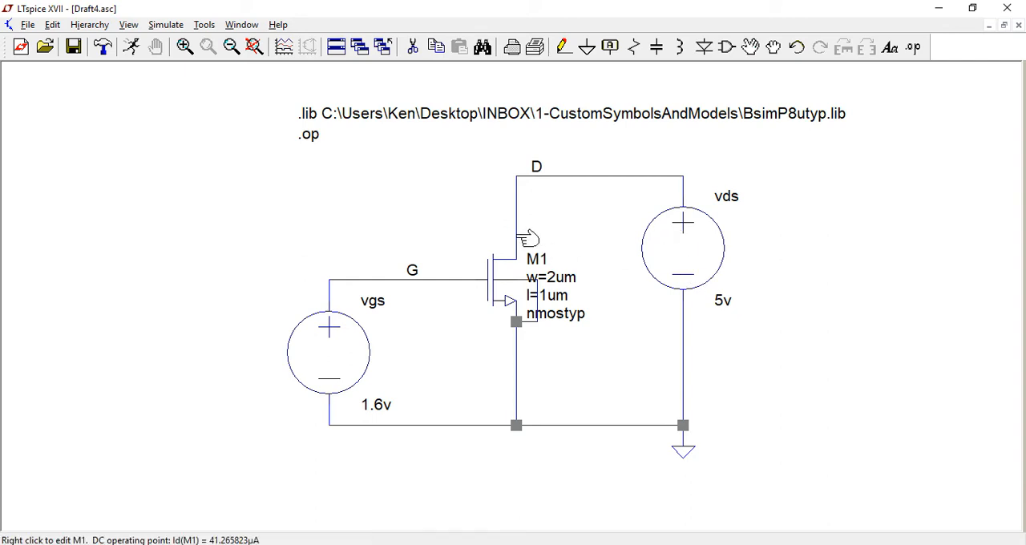
pyautogui.moveTo(516, 191)
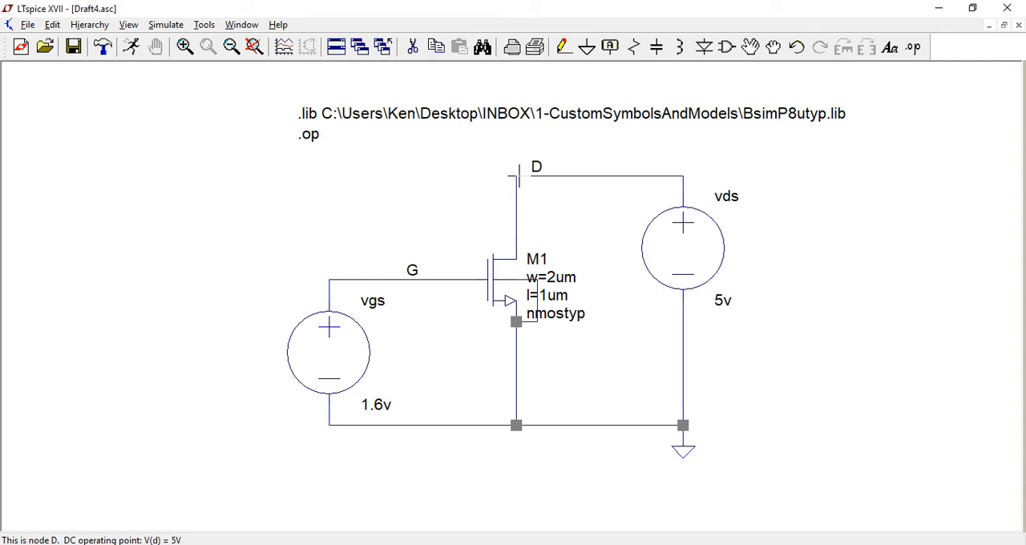
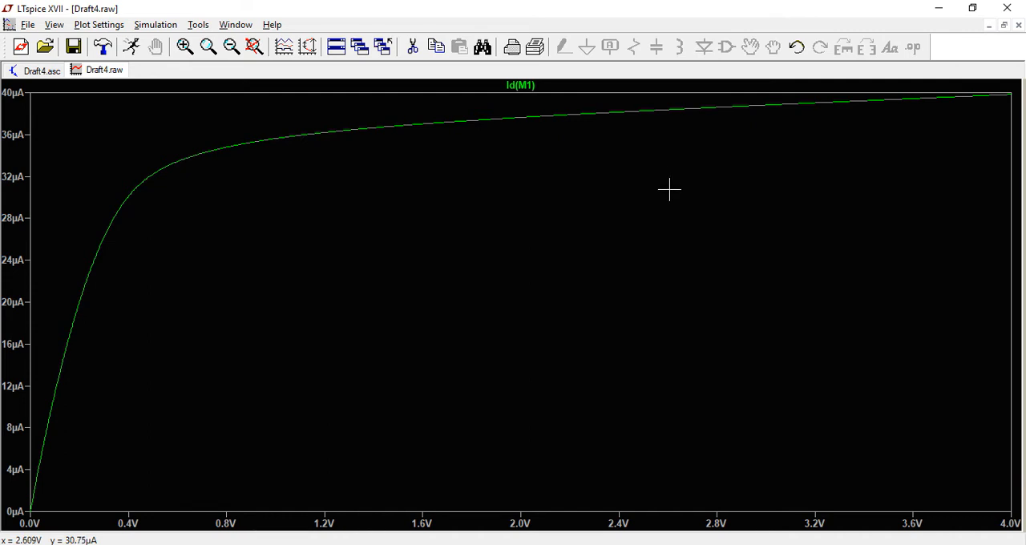
# Draw a straight line on the Id(M1) plot from about 4 V, 40 µA to about 0.1 V, 35 µA, and compare with the schematic.
pyautogui.rightClick(687, 166)
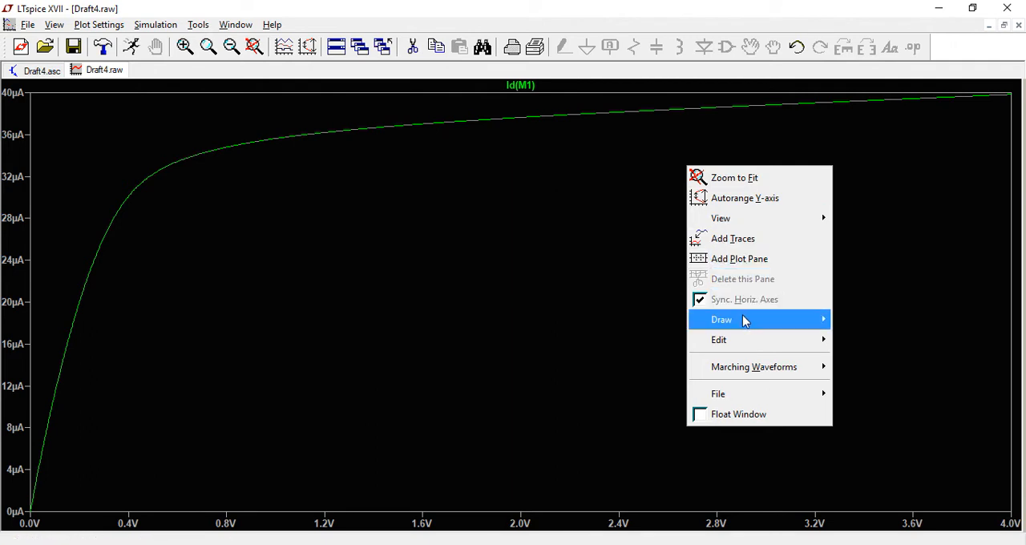
pyautogui.moveTo(753, 321)
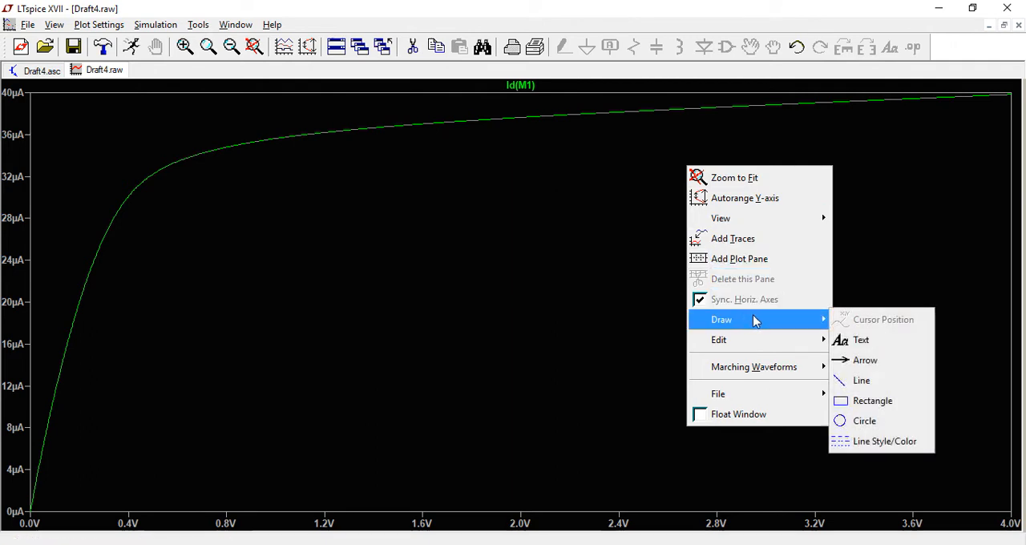
pyautogui.click(863, 387)
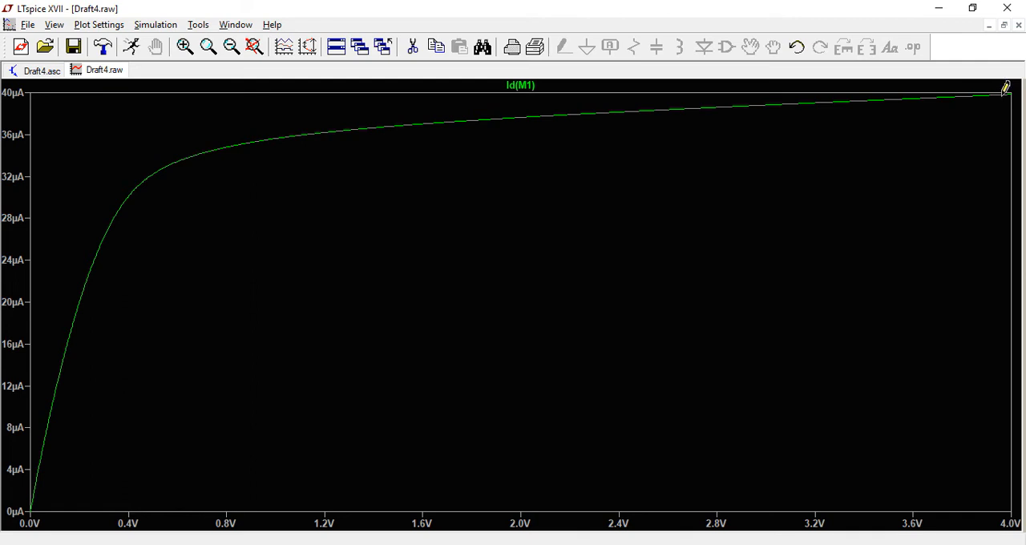
pyautogui.click(1006, 94)
pyautogui.click(50, 139)
pyautogui.rightClick(54, 166)
pyautogui.click(36, 71)
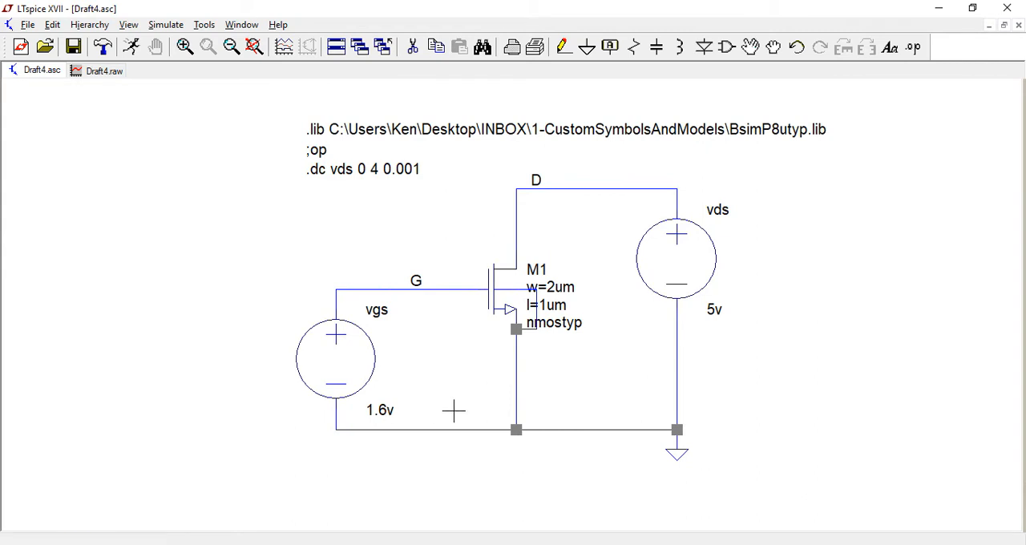
pyautogui.click(102, 72)
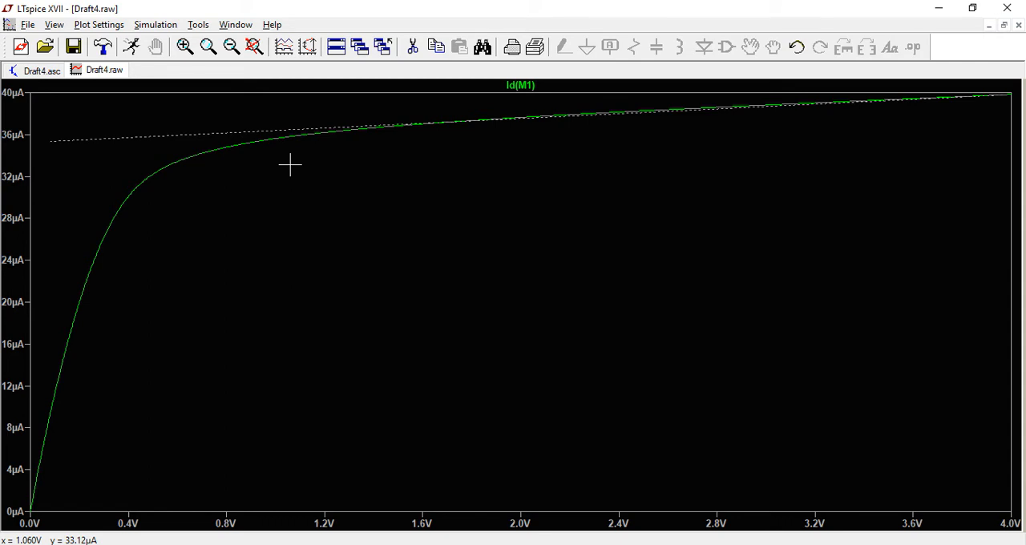
# Edit the schematic's DC sweep analysis and add vgs as the second source to sweep.
pyautogui.click(36, 72)
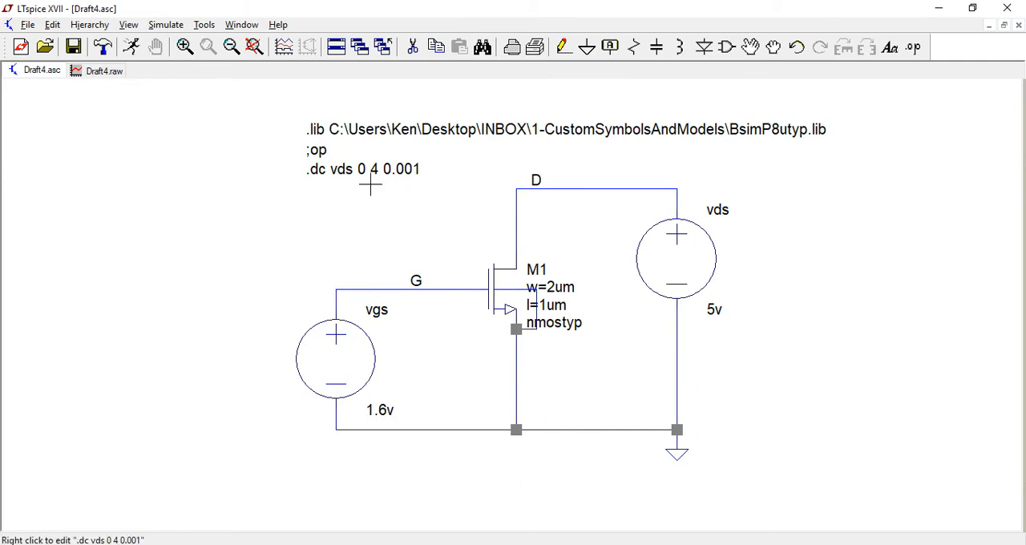
pyautogui.click(52, 24)
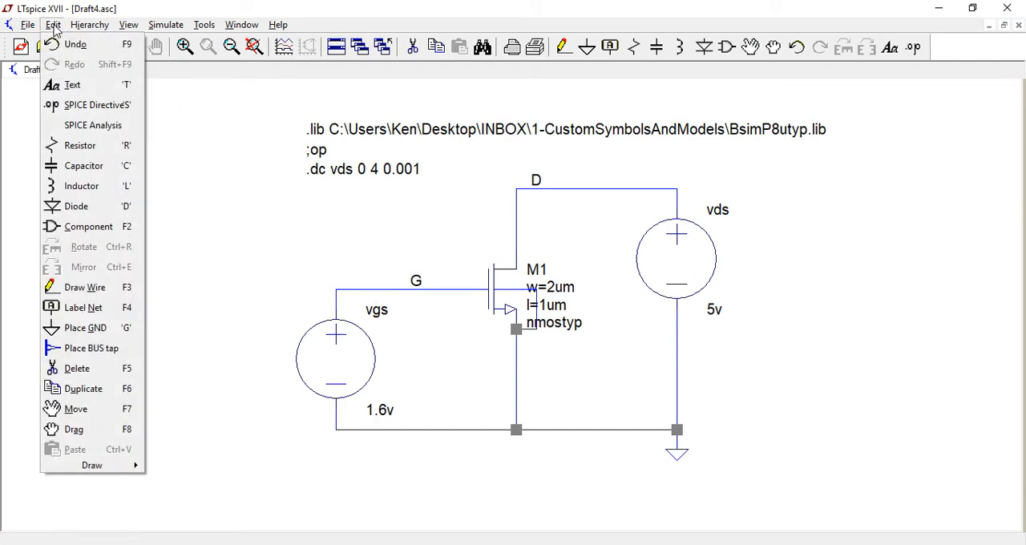
pyautogui.click(91, 127)
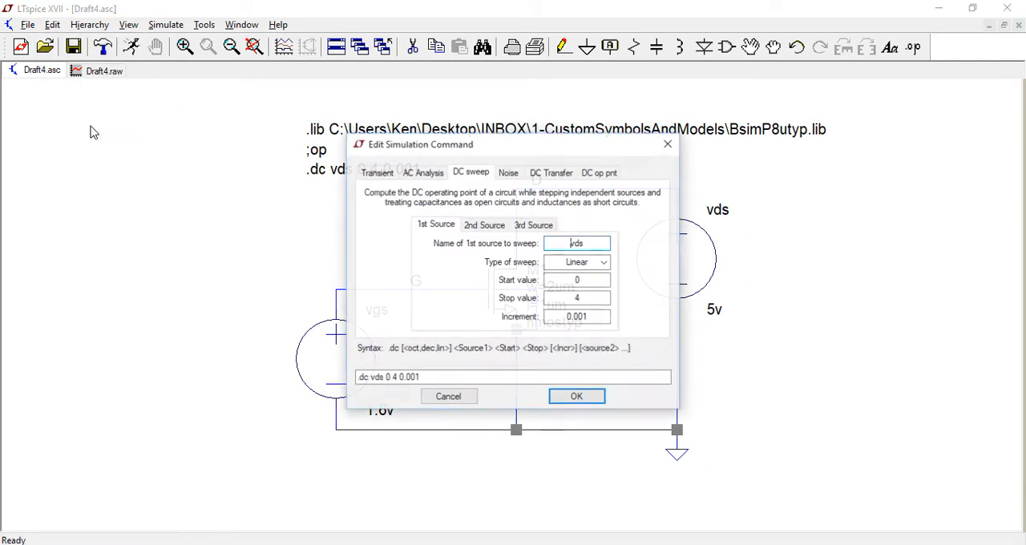
pyautogui.click(485, 229)
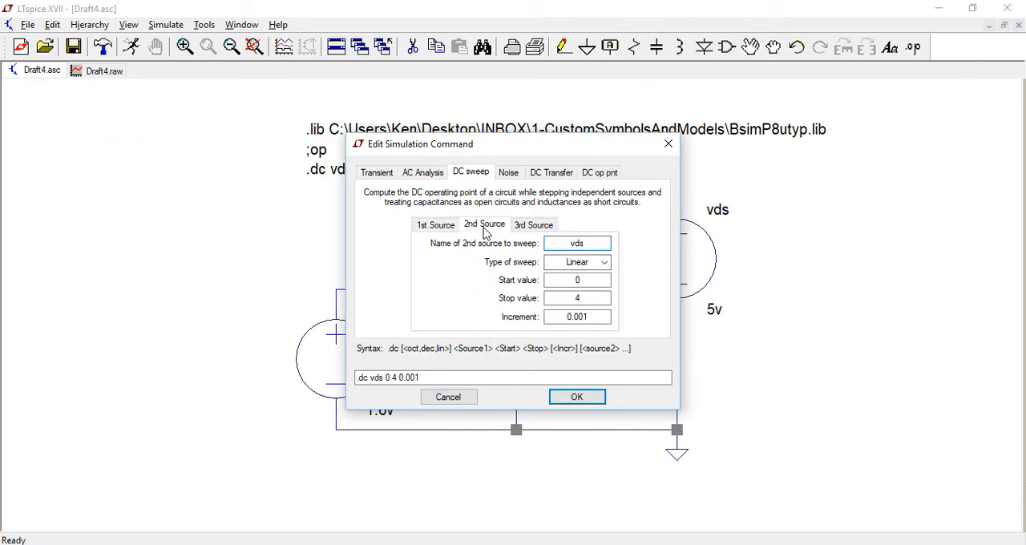
pyautogui.moveTo(539, 148); pyautogui.dragTo(773, 80)
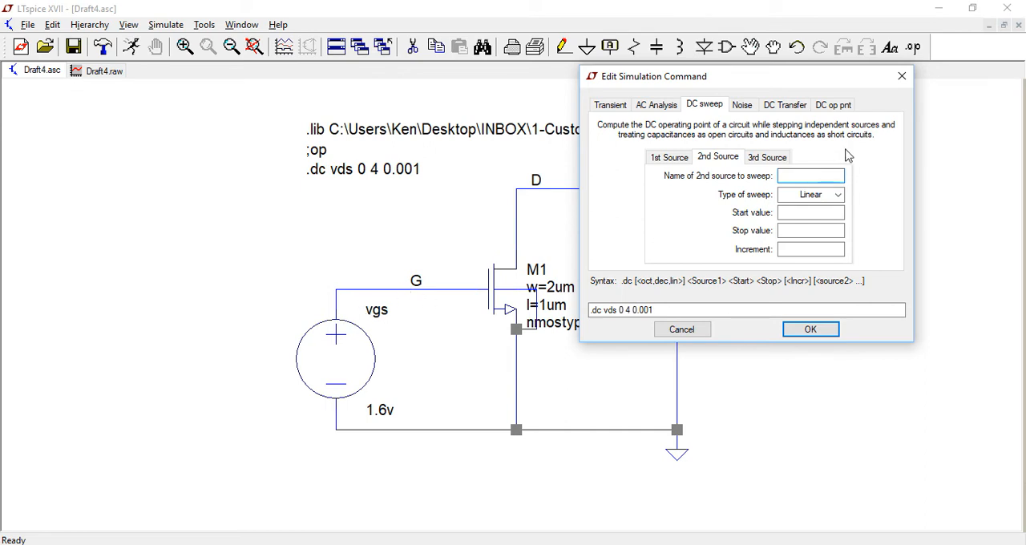
pyautogui.write('gs')
# Give the second-source sweep a start value of 1.2, stop value of 2 and increment of 0.4, and apply it.
pyautogui.click(825, 213)
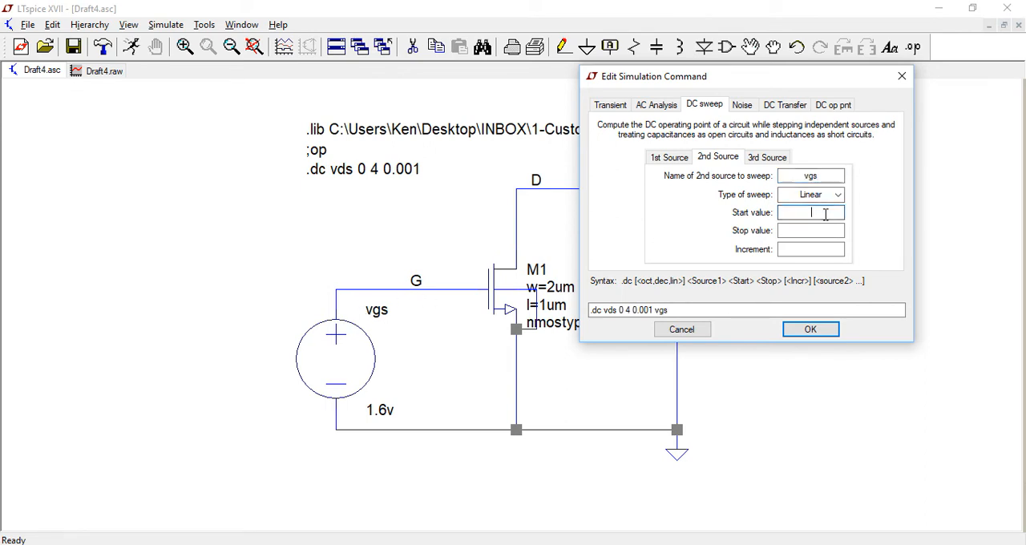
pyautogui.write('1.2')
pyautogui.click(834, 230)
pyautogui.write('2')
pyautogui.click(837, 250)
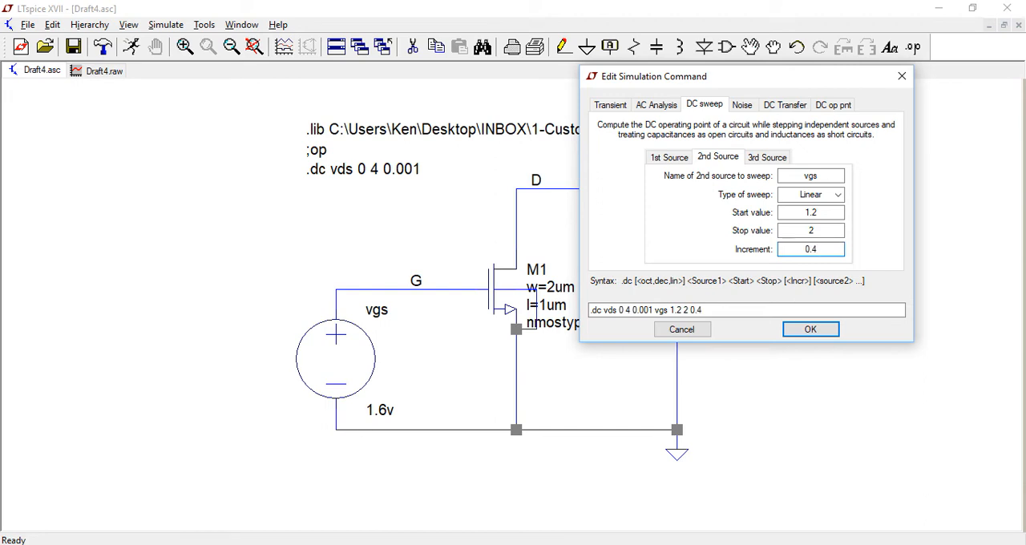
pyautogui.click(705, 311)
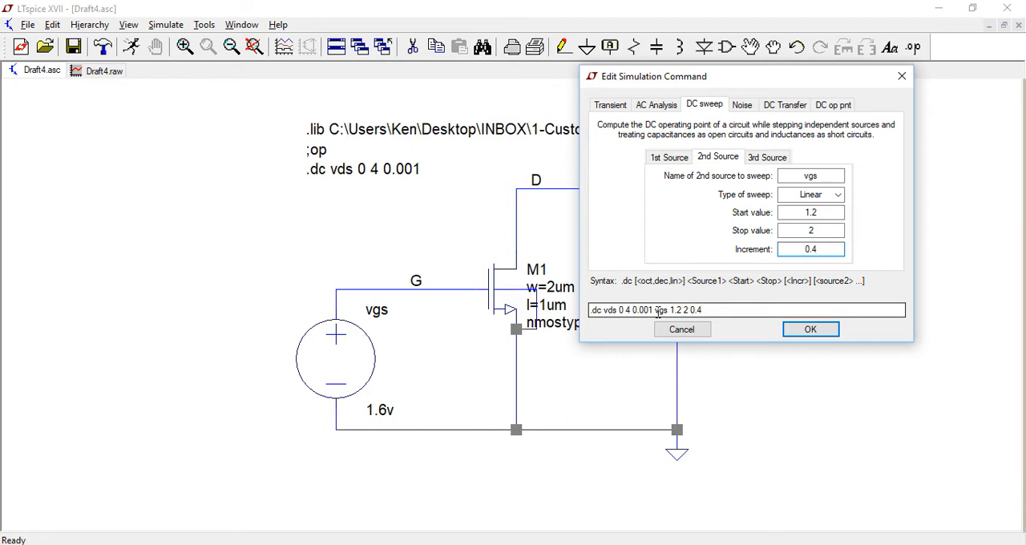
pyautogui.click(810, 329)
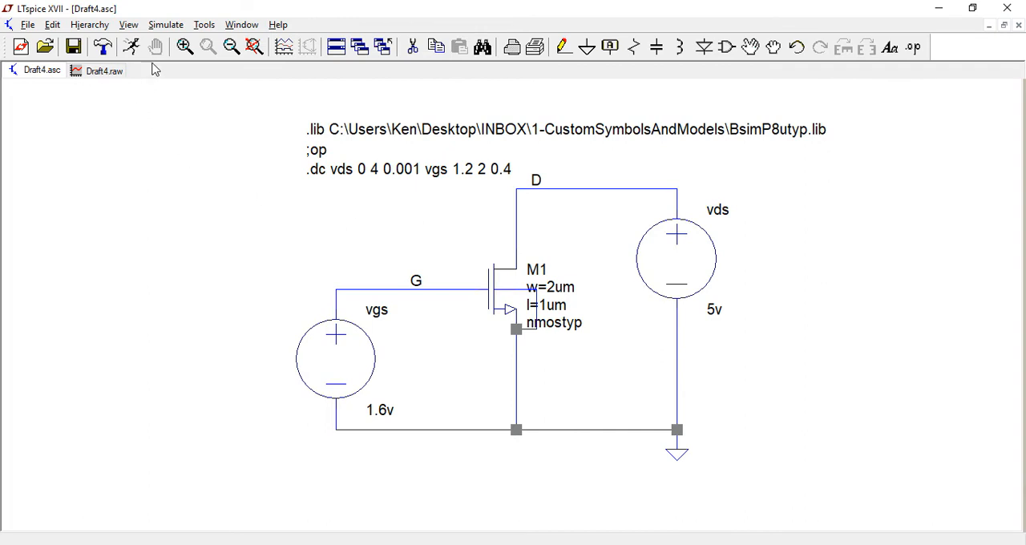
# Run the two-source DC sweep, maximize the plot window and delete the dashed annotation line.
pyautogui.click(131, 46)
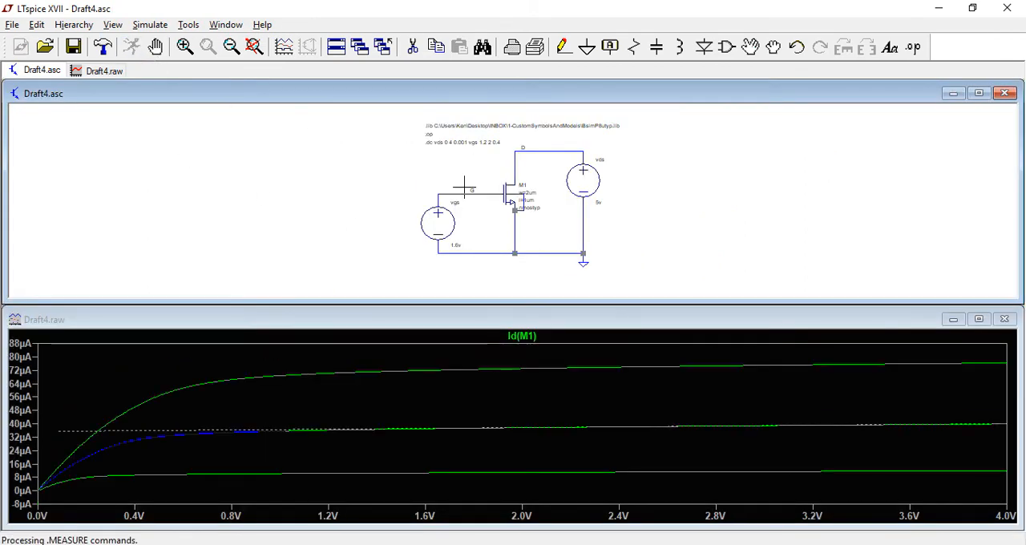
pyautogui.click(979, 319)
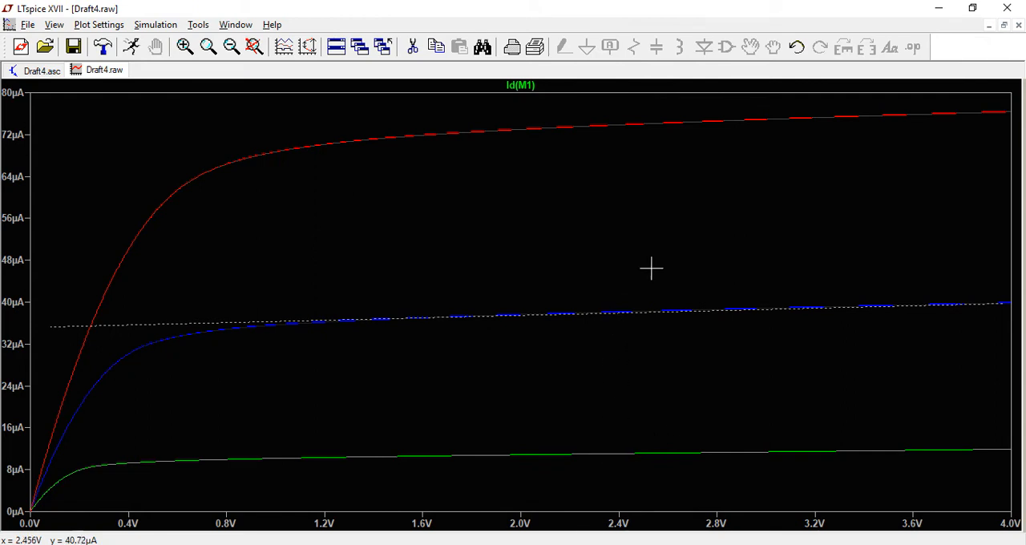
pyautogui.click(410, 48)
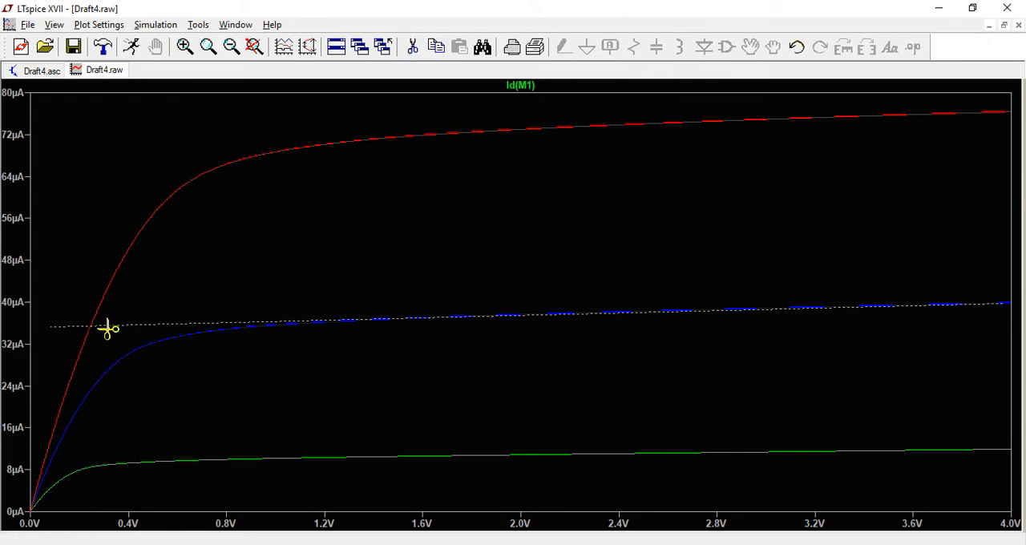
pyautogui.press('Escape')
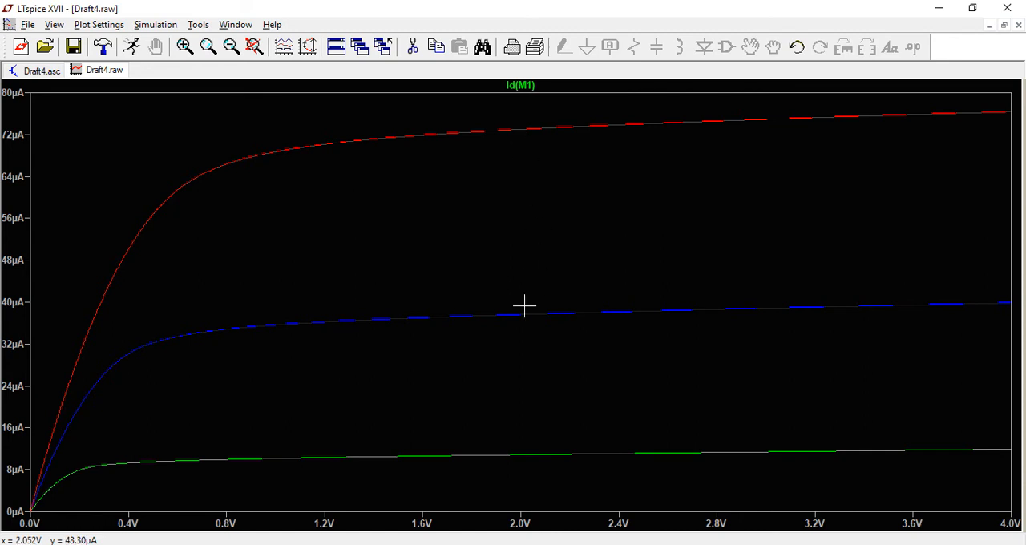
# Attach the 1st & 2nd cursors to the Id(M1) trace.
pyautogui.rightClick(528, 87)
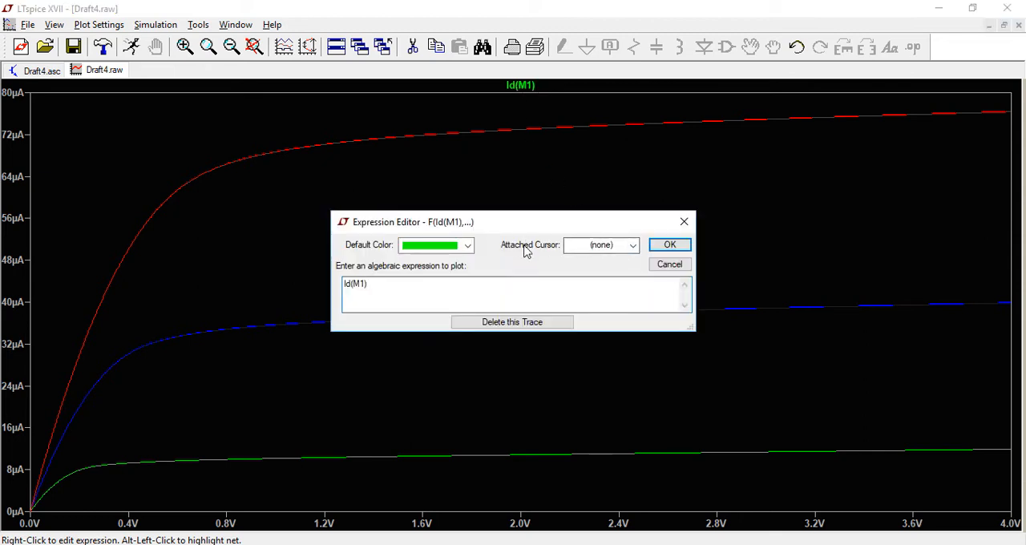
pyautogui.click(633, 247)
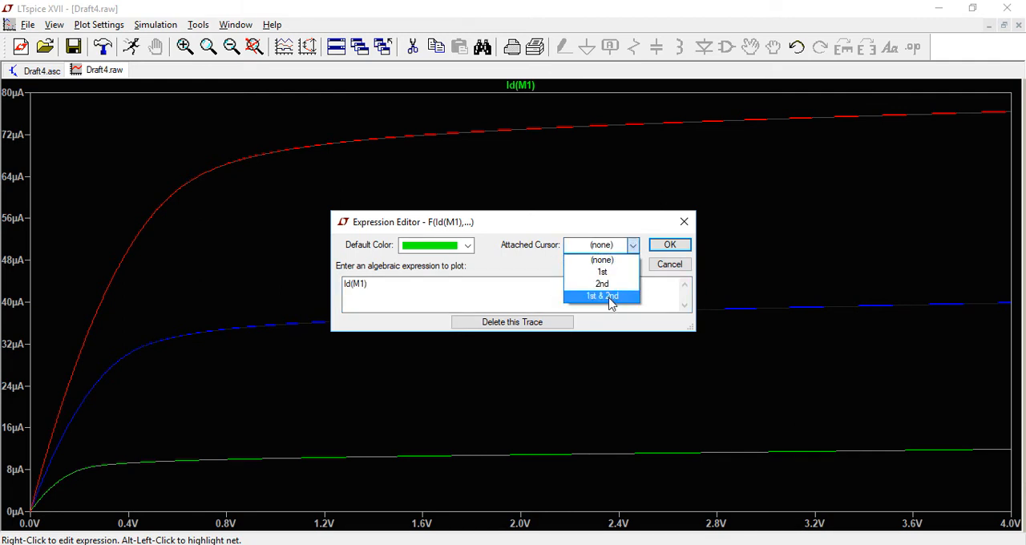
pyautogui.click(602, 295)
pyautogui.click(667, 245)
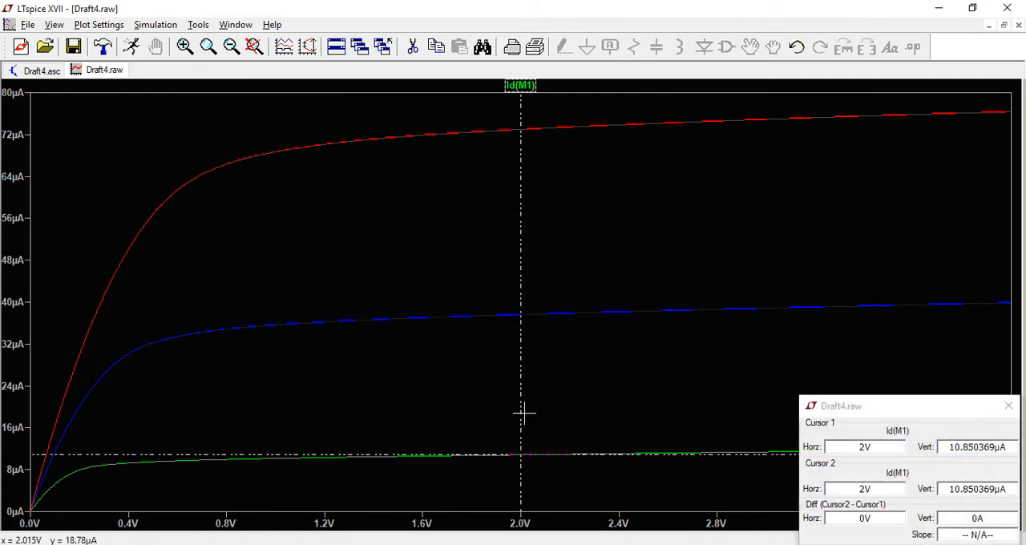
# Place cursor 1 at about 1.81 V and cursor 2 at about 2.04 V, both on the middle blue curve.
pyautogui.moveTo(521, 412)
pyautogui.mouseDown()
pyautogui.moveTo(476, 414)
pyautogui.moveTo(524, 401)
pyautogui.mouseUp()
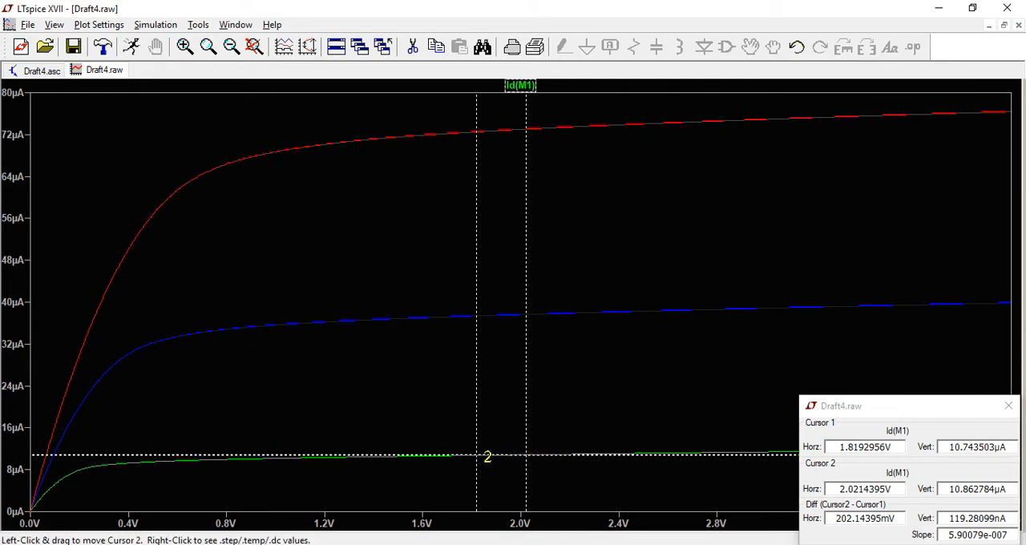
pyautogui.moveTo(476, 406); pyautogui.dragTo(475, 406)
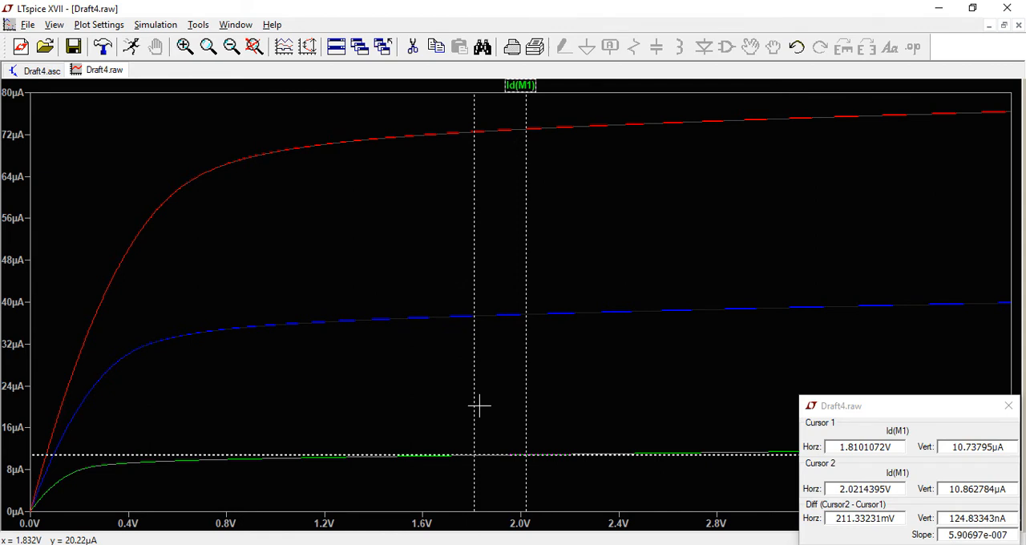
pyautogui.press('Up')
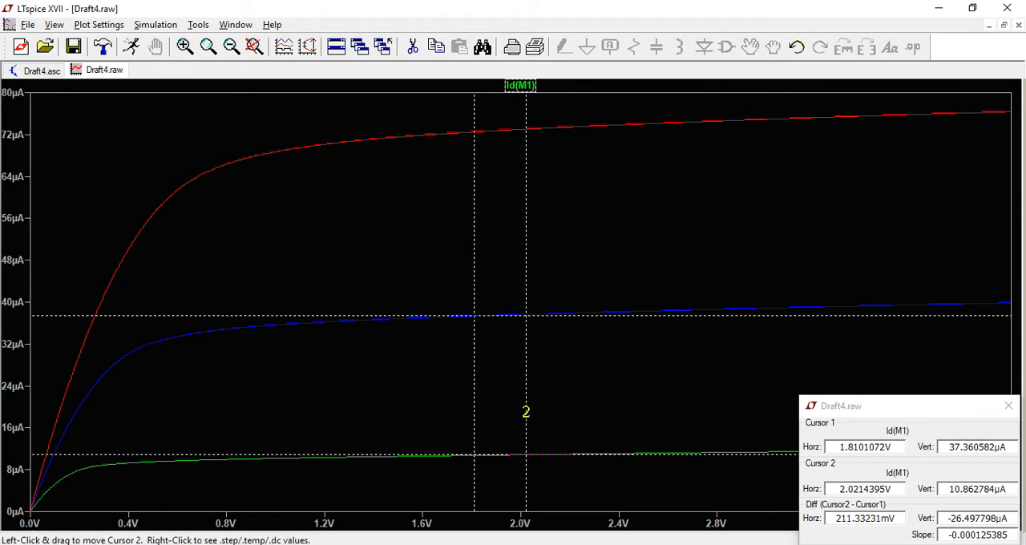
pyautogui.moveTo(526, 412); pyautogui.dragTo(532, 415)
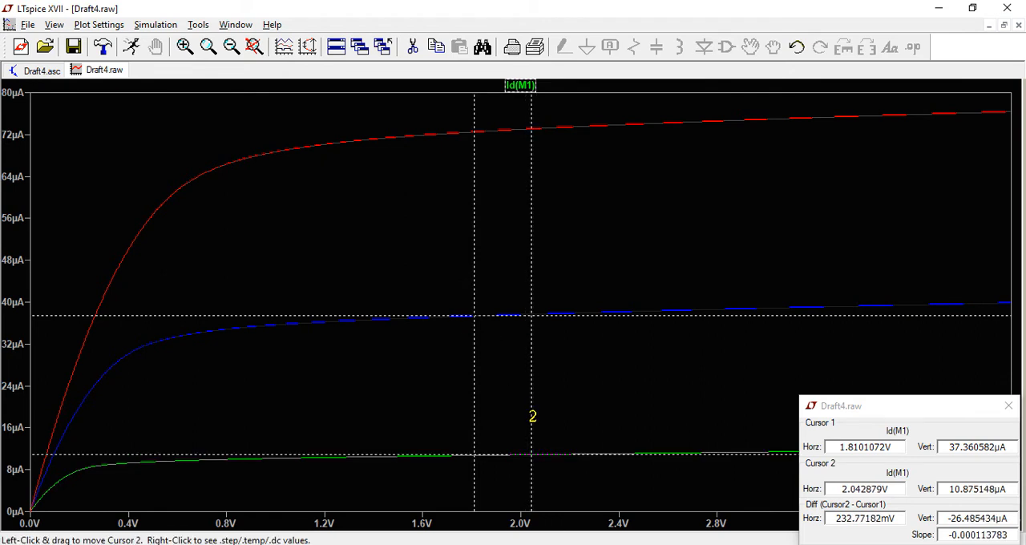
pyautogui.press('Up')
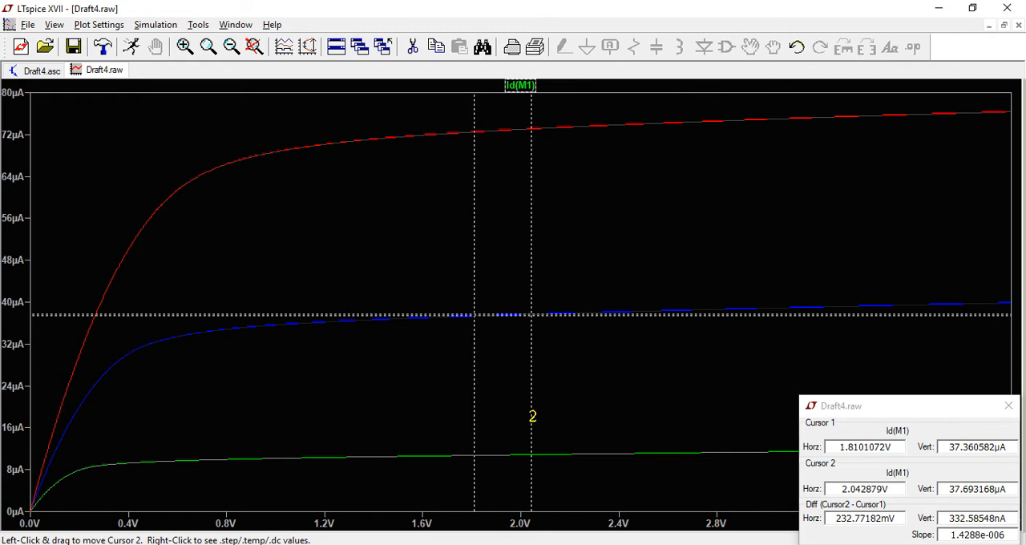
# Measure the middle curve's slope with cursor 2 at about 3.61 V and cursor 1 at about 3.58 V, and close the cursor readout.
pyautogui.moveTo(890, 407); pyautogui.dragTo(176, 121)
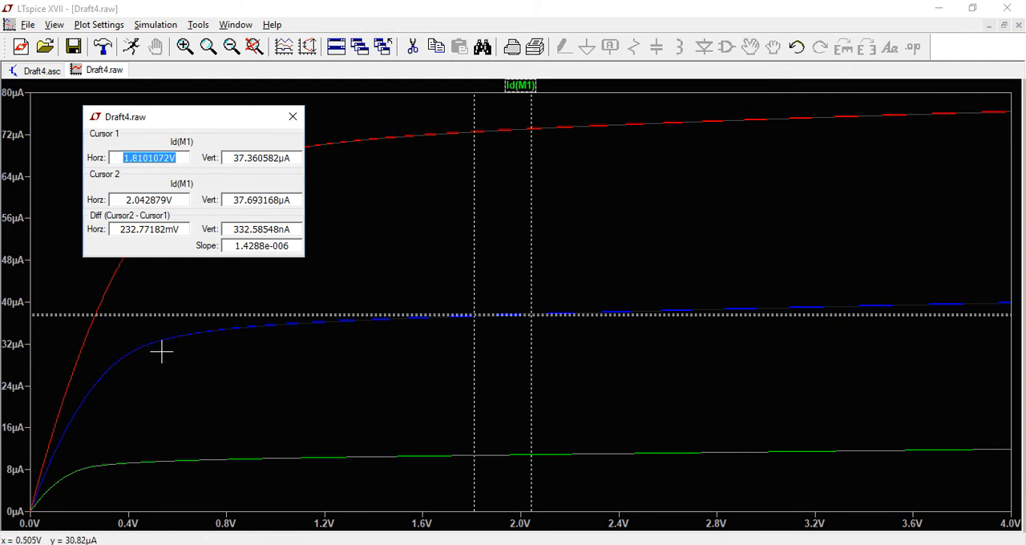
pyautogui.moveTo(528, 270); pyautogui.dragTo(914, 295)
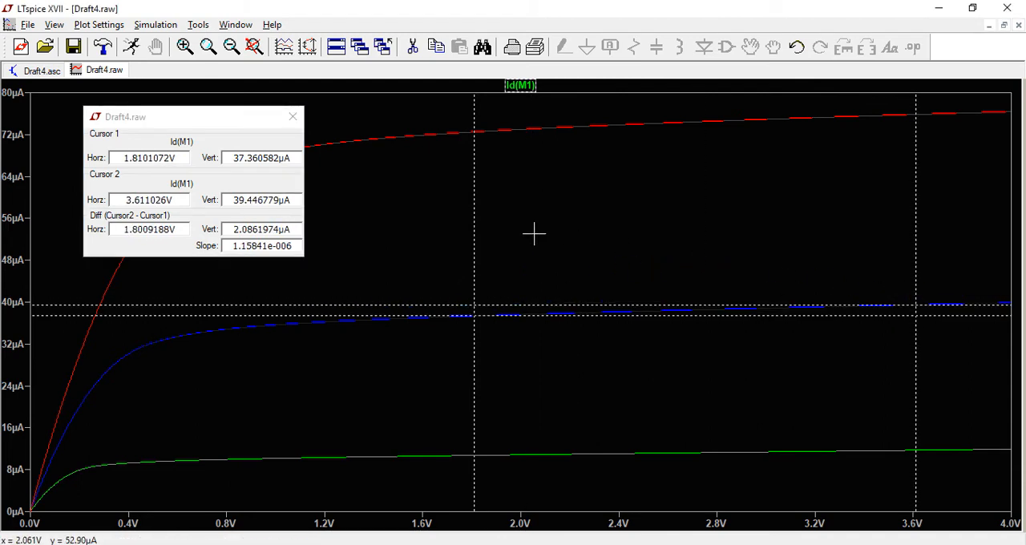
pyautogui.moveTo(471, 218); pyautogui.dragTo(911, 247)
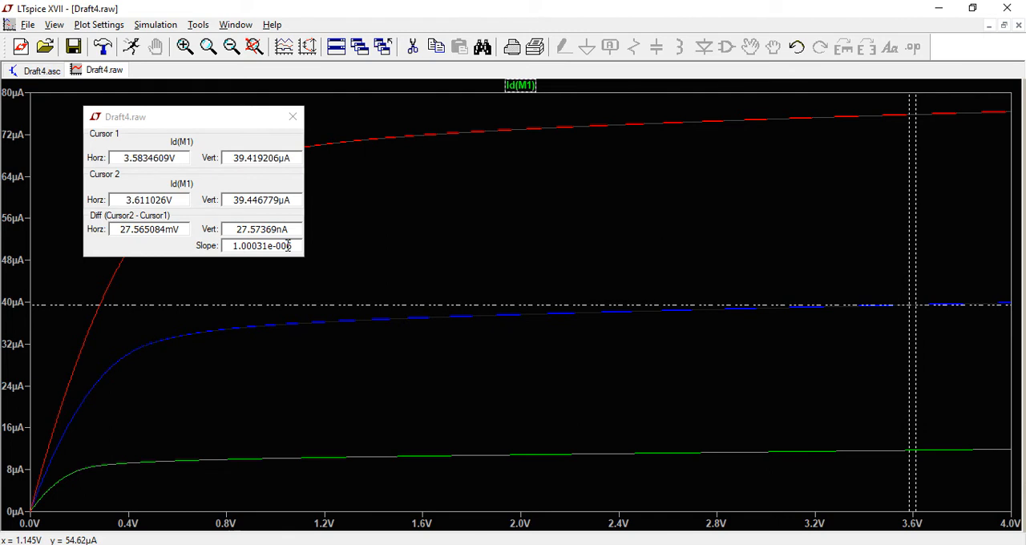
pyautogui.click(293, 119)
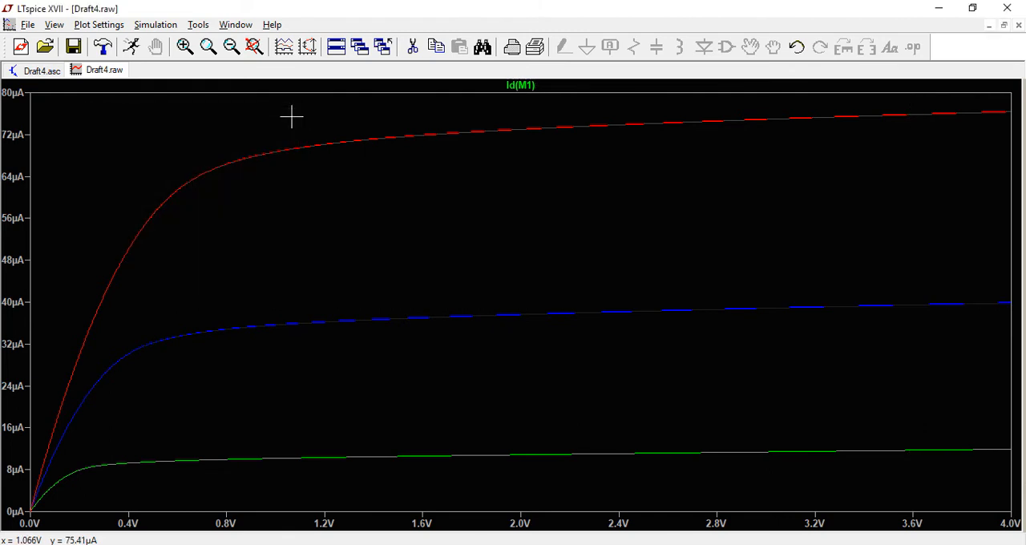
# Remove the second source vgs from the .dc directive on the schematic, keeping only the vds sweep.
pyautogui.click(42, 71)
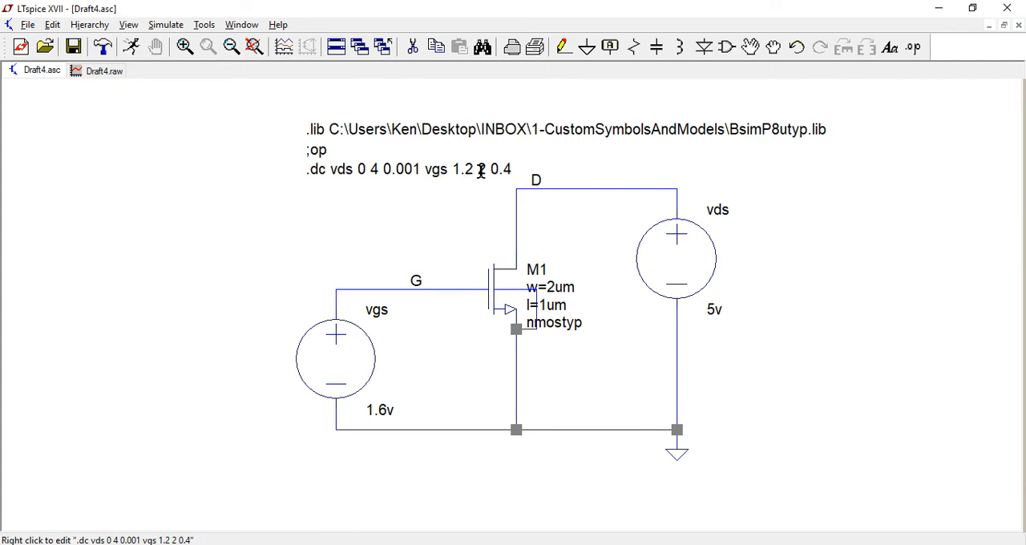
pyautogui.rightClick(386, 168)
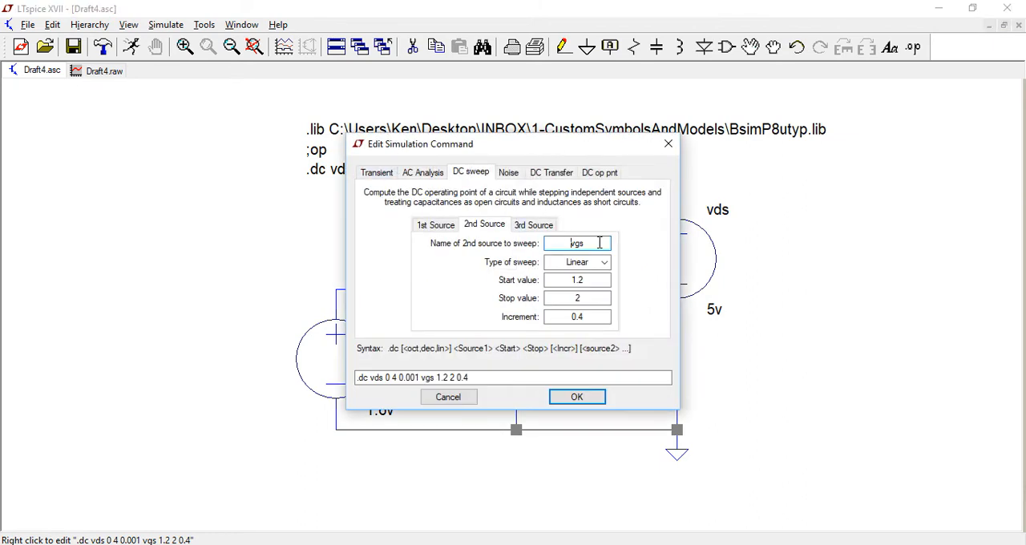
pyautogui.press('BackSpace')
pyautogui.press('BackSpace')
pyautogui.press('BackSpace')
pyautogui.click(576, 397)
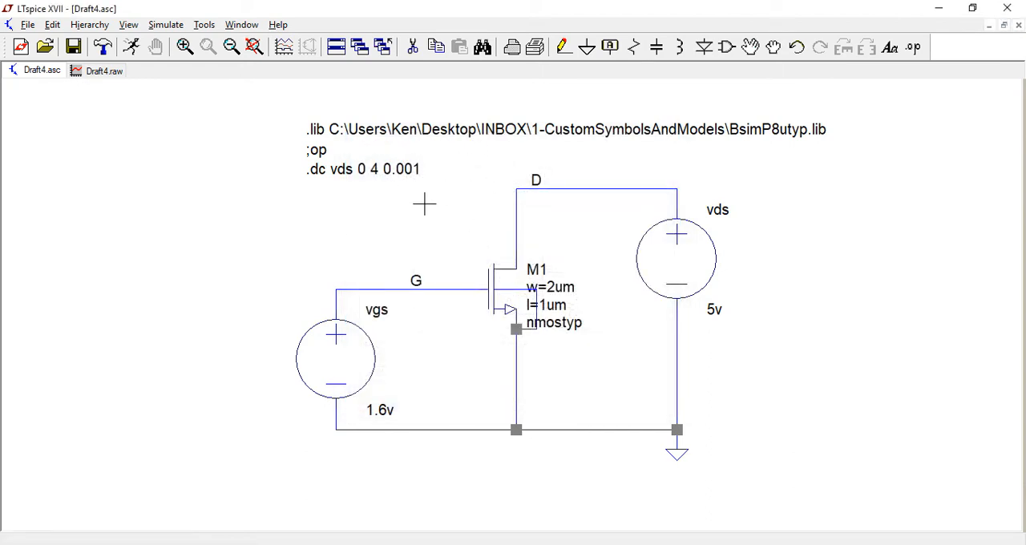
# Add the SPICE directive .temp -40 25 100 directly below the .dc vds line on the schematic.
pyautogui.click(918, 48)
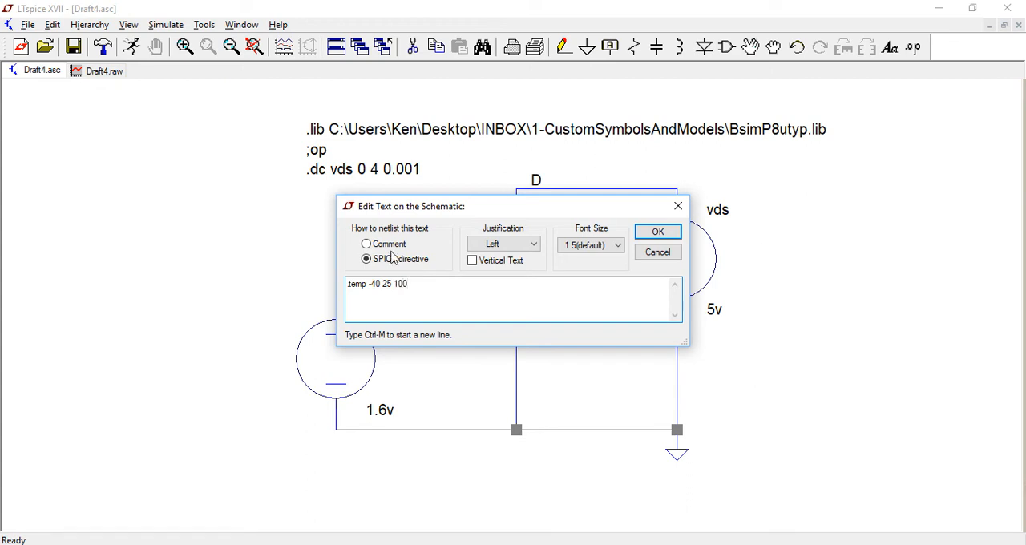
pyautogui.click(658, 232)
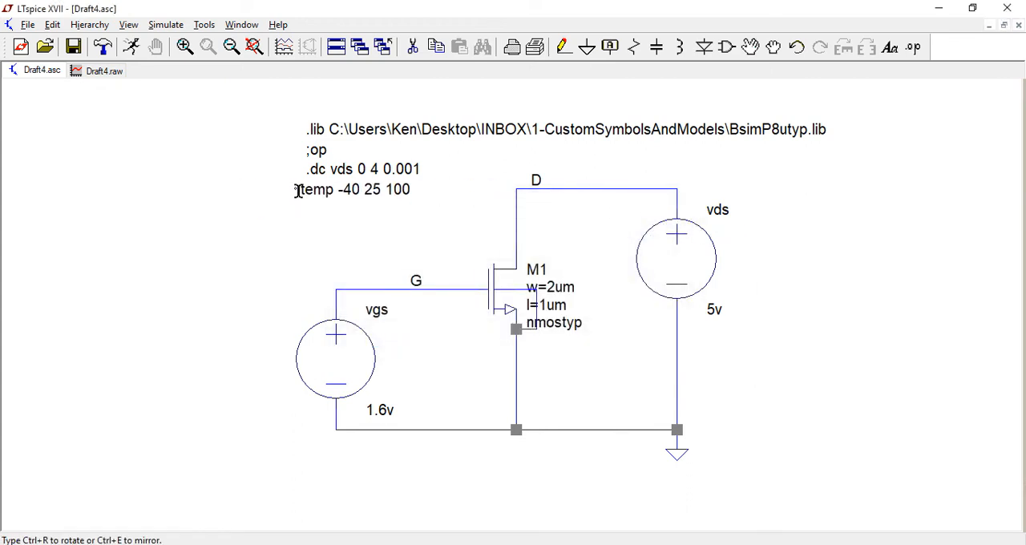
pyautogui.click(297, 184)
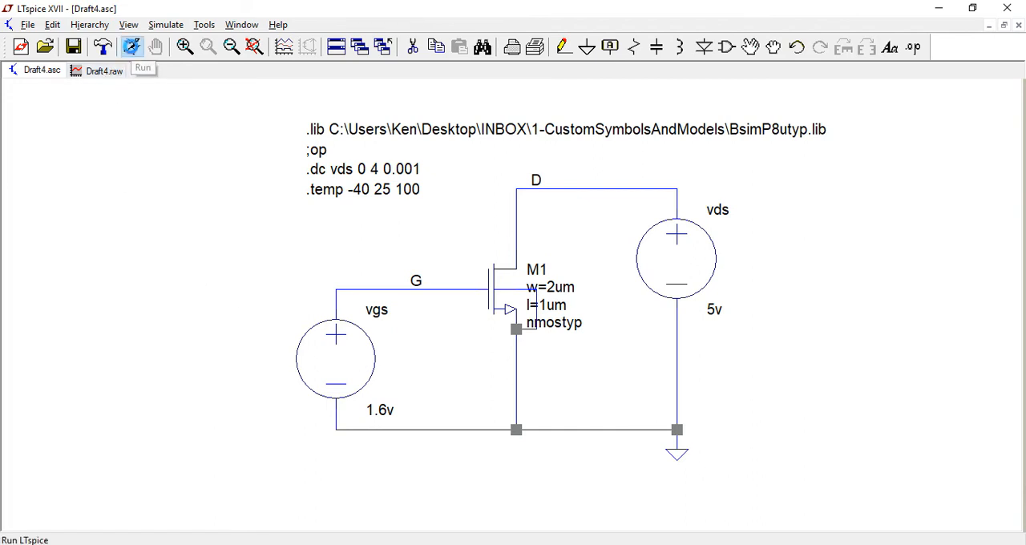
# Run the simulation over the three temperatures and view the Id(M1) plot enlarged, checking it against the schematic.
pyautogui.click(130, 46)
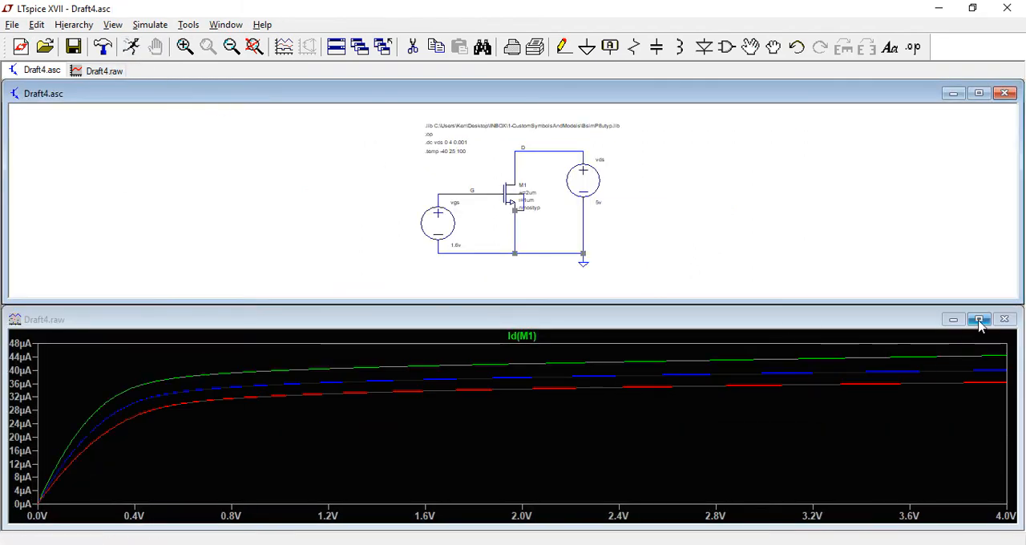
pyautogui.click(979, 319)
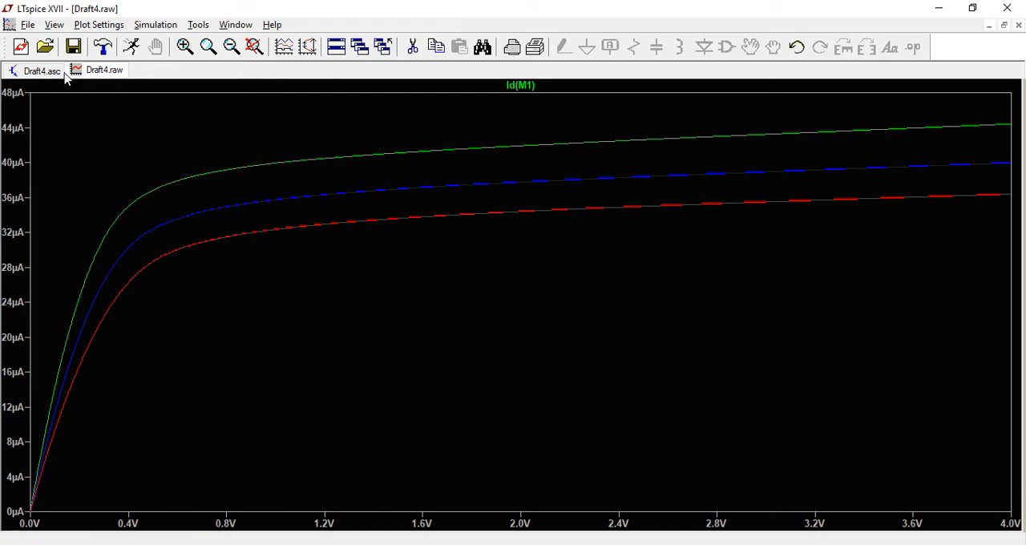
pyautogui.click(36, 72)
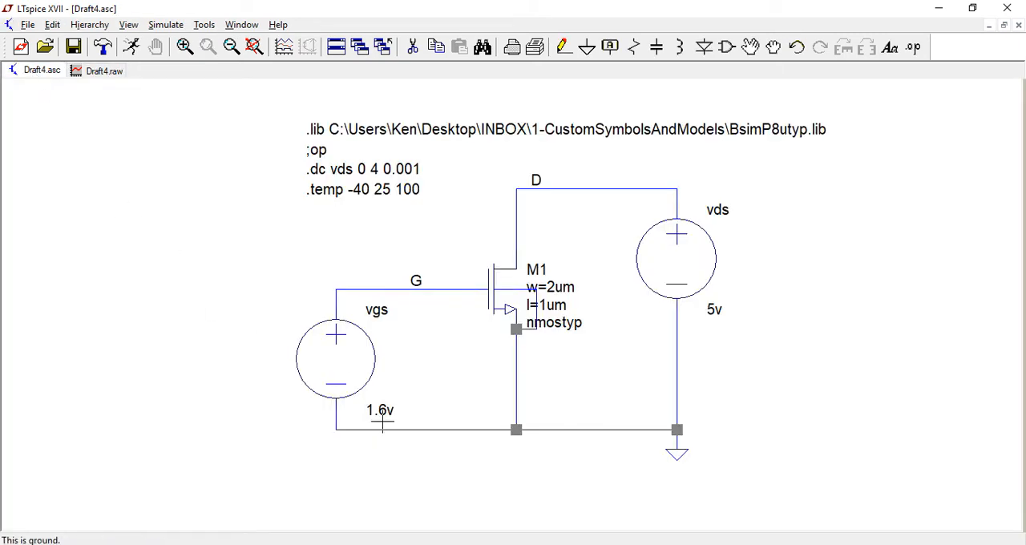
pyautogui.click(95, 73)
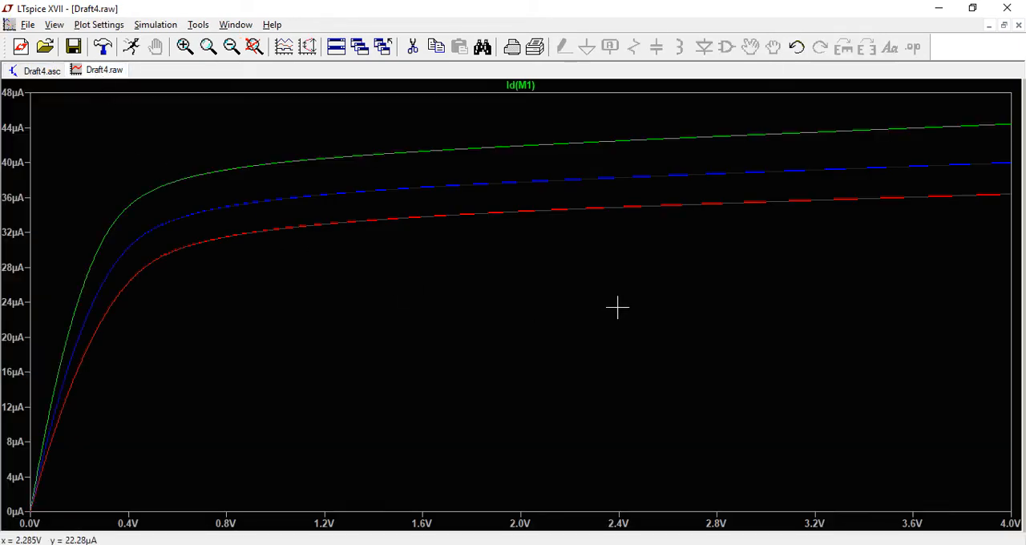
# Compare the waveform color order in the Color Palette Editor with the Id(M1) curves and the .temp values, without changing any colors.
pyautogui.click(198, 26)
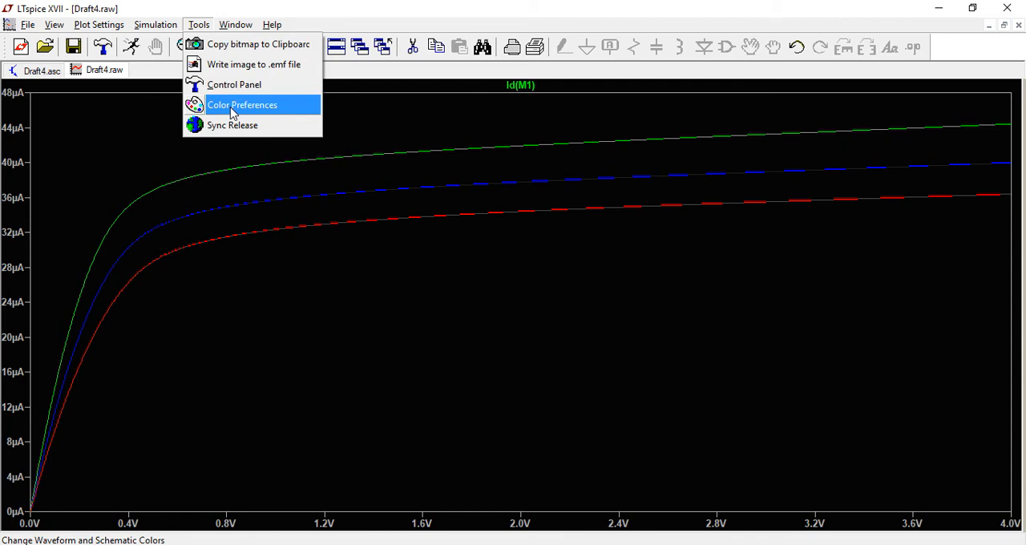
pyautogui.click(232, 112)
pyautogui.moveTo(462, 121); pyautogui.dragTo(801, 175)
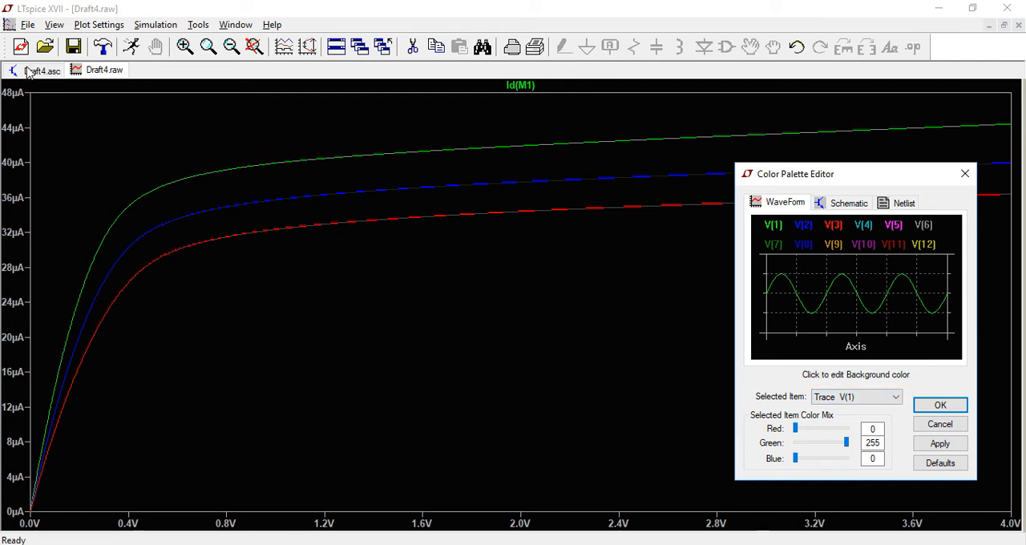
pyautogui.click(939, 424)
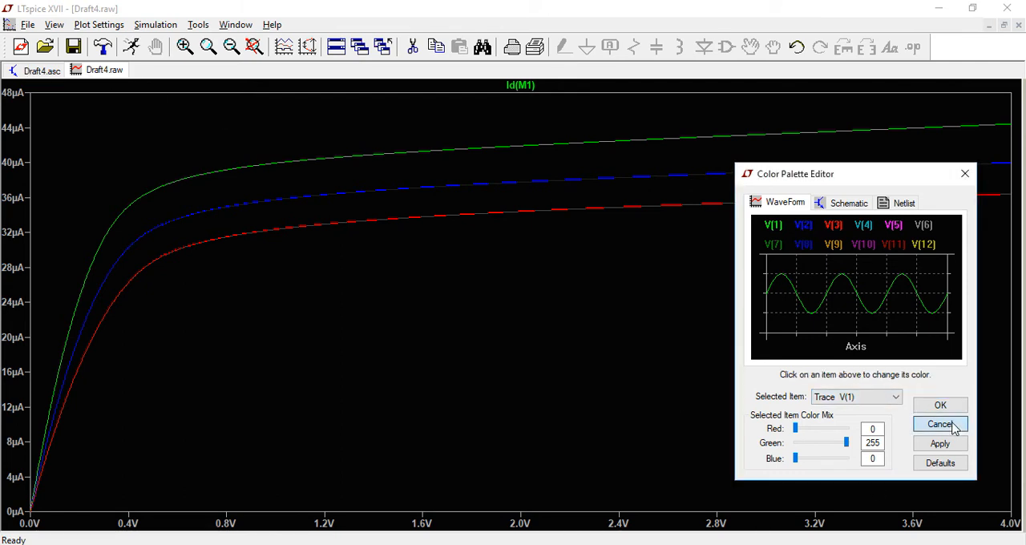
pyautogui.click(35, 71)
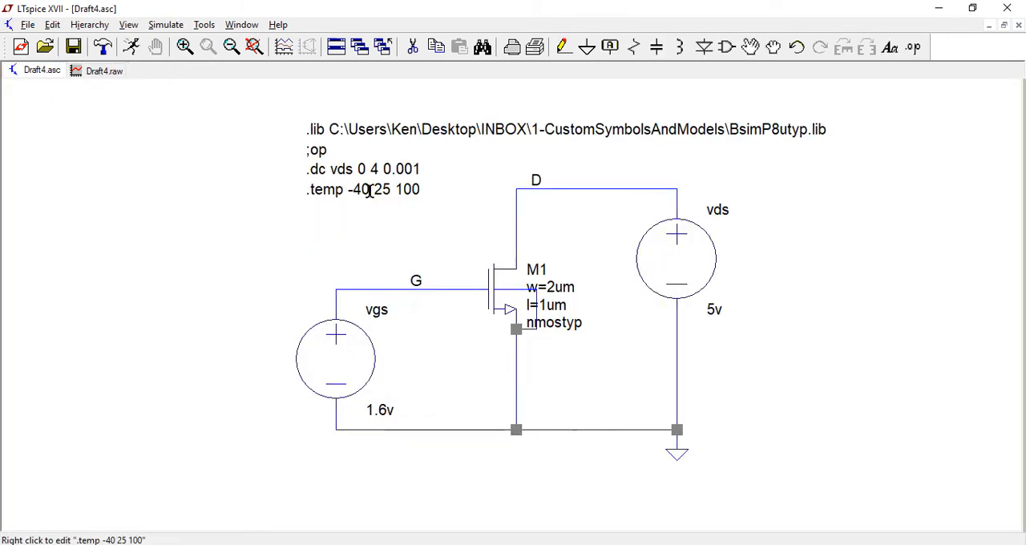
pyautogui.click(100, 71)
pyautogui.click(200, 25)
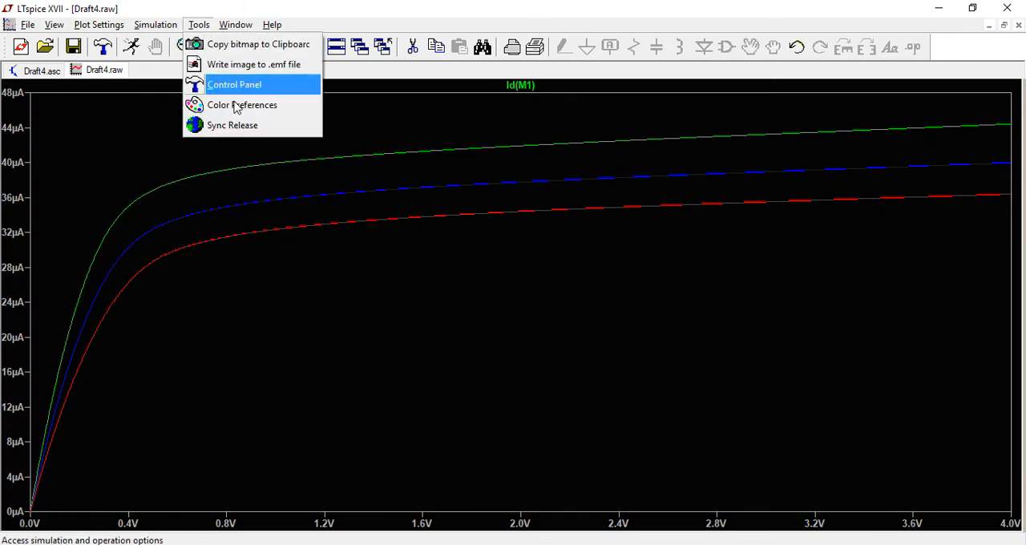
pyautogui.click(238, 104)
pyautogui.moveTo(512, 120); pyautogui.dragTo(882, 177)
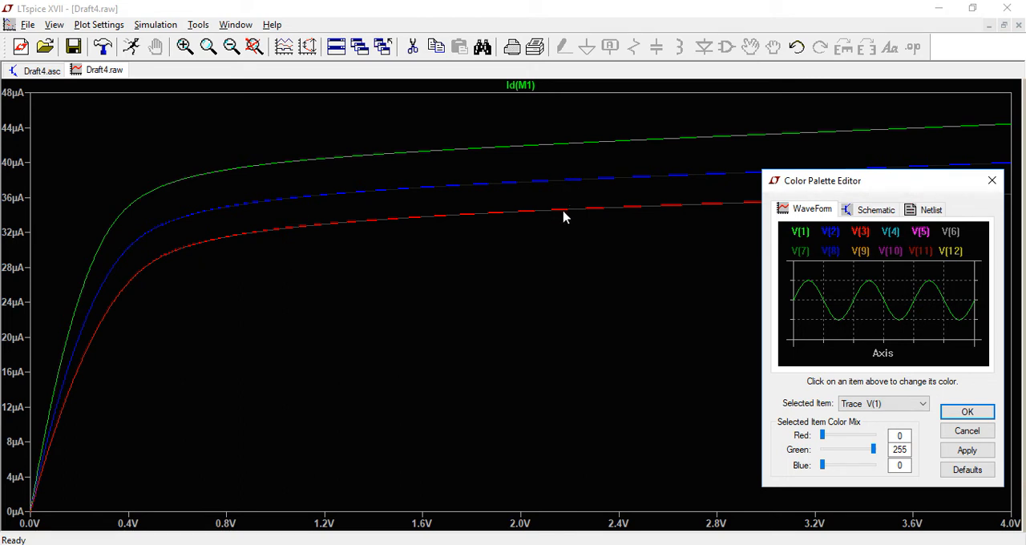
pyautogui.click(967, 434)
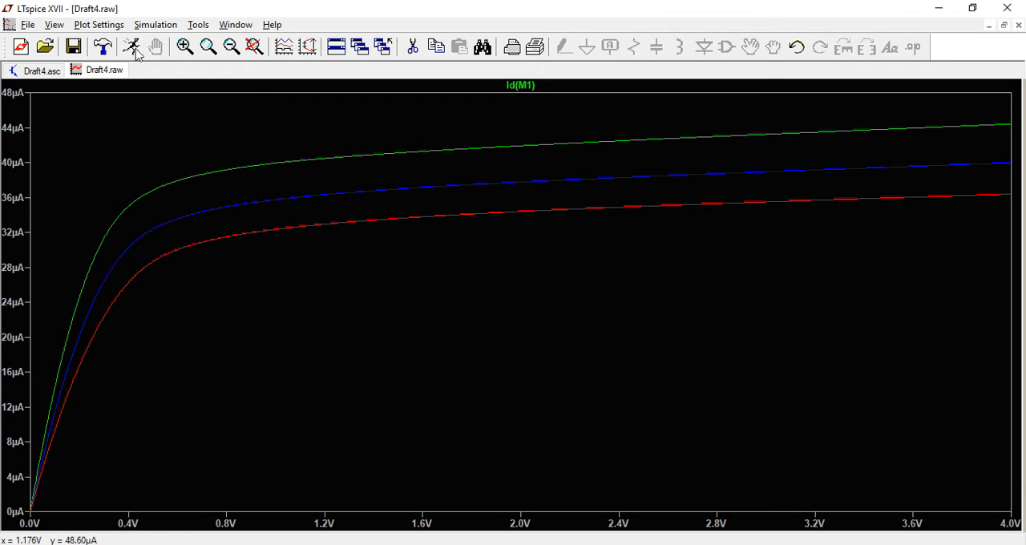
# Delete the .temp -40 25 100 directive from the schematic.
pyautogui.click(32, 71)
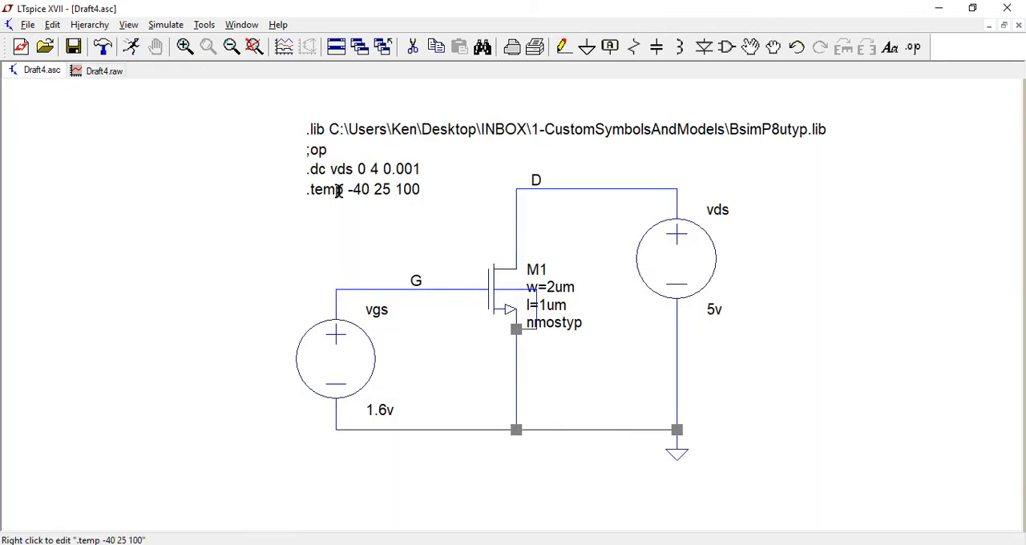
pyautogui.click(413, 46)
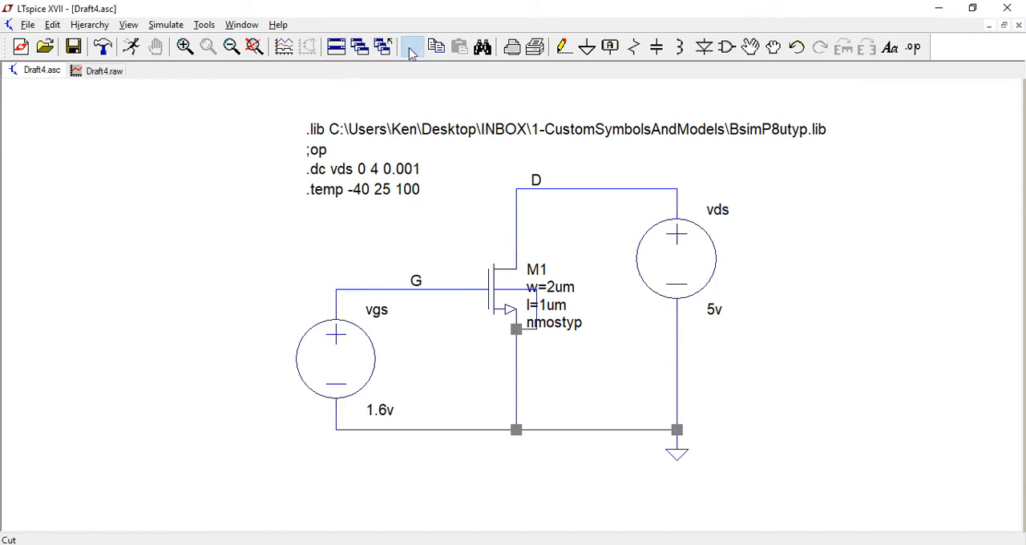
pyautogui.click(332, 193)
pyautogui.press('Escape')
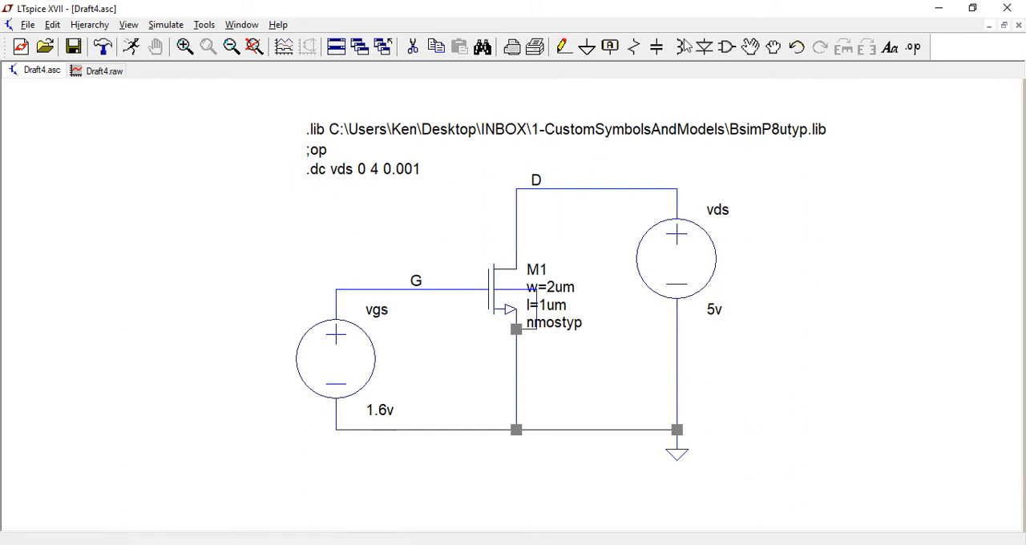
# Move the ;op and .dc vds lines below the circuit and delete the ;op line.
pyautogui.click(751, 50)
pyautogui.moveTo(285, 223); pyautogui.dragTo(441, 141)
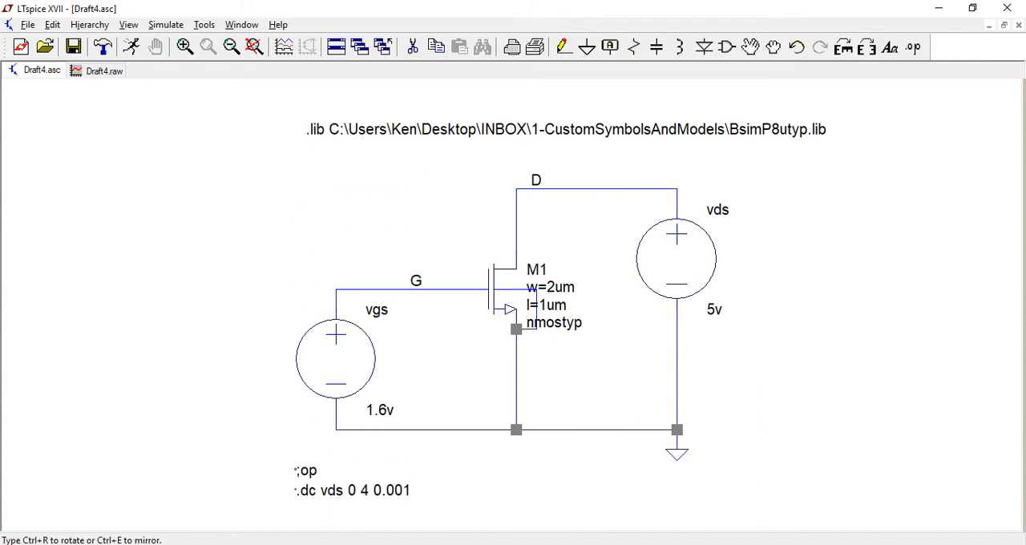
pyautogui.click(356, 483)
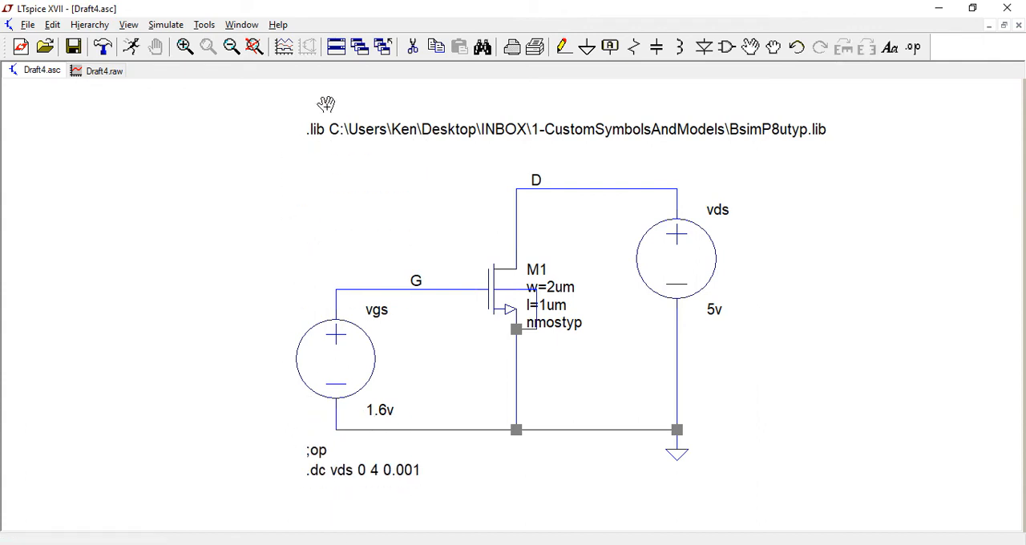
pyautogui.click(413, 46)
pyautogui.click(315, 452)
pyautogui.press('Escape')
# Place two bare .lib SPICE directives, one directly above and one directly below the BsimP8utyp.lib line.
pyautogui.click(912, 49)
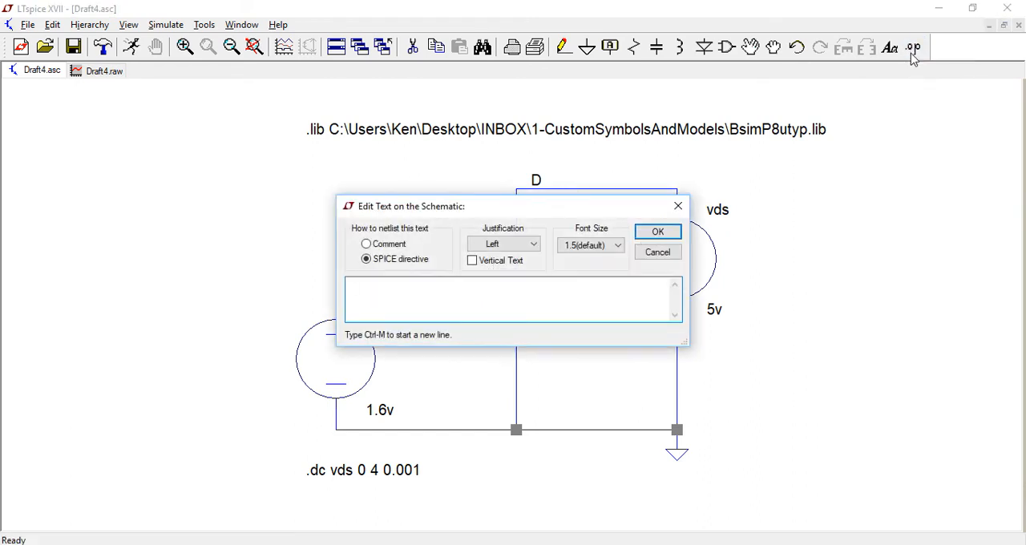
pyautogui.write('.lib')
pyautogui.press('Return')
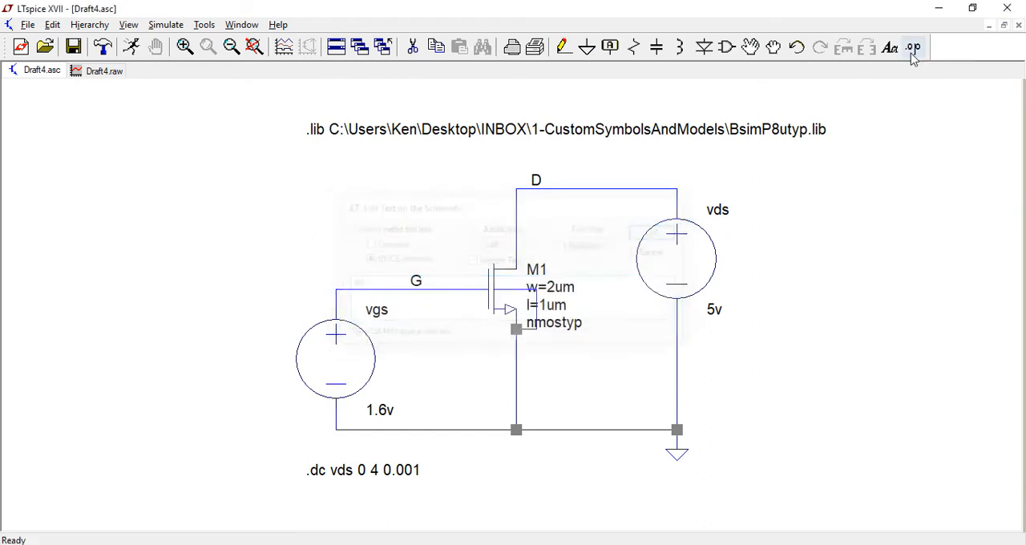
pyautogui.click(307, 109)
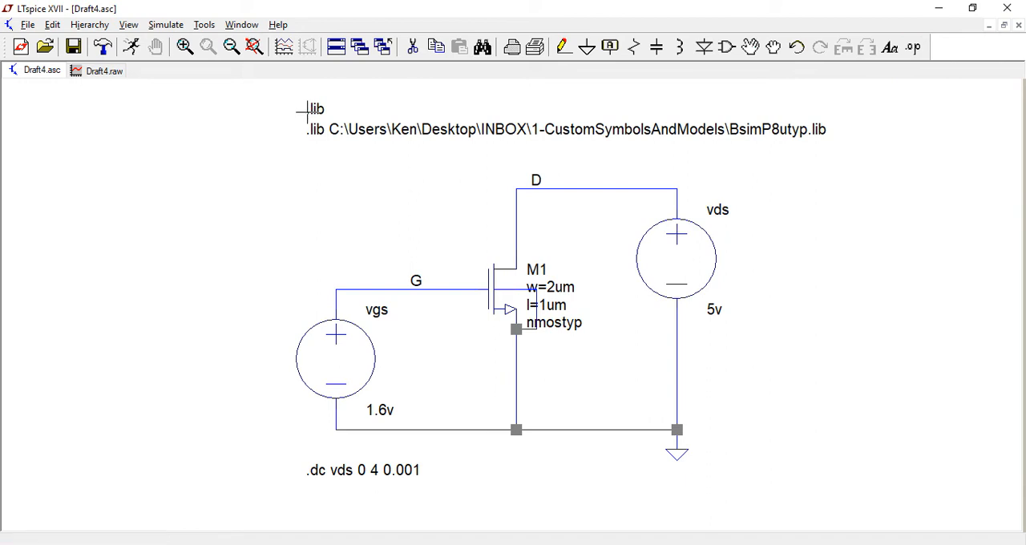
pyautogui.click(912, 49)
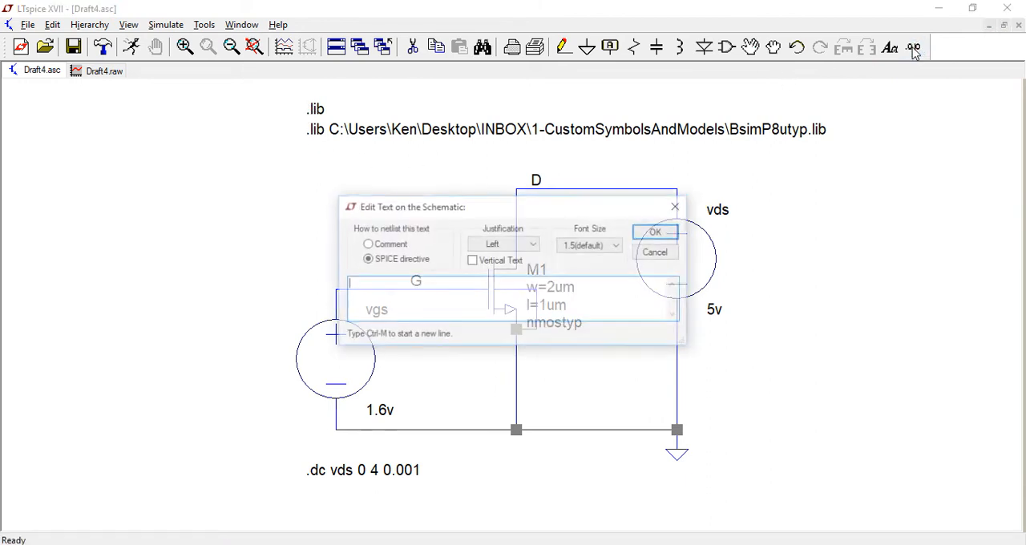
pyautogui.write('.lib')
pyautogui.press('Return')
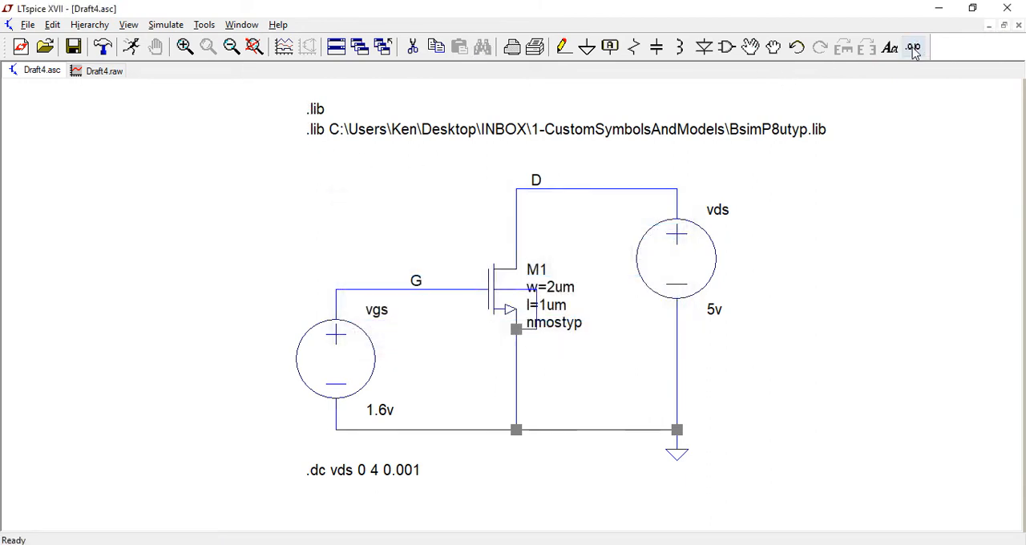
pyautogui.click(307, 149)
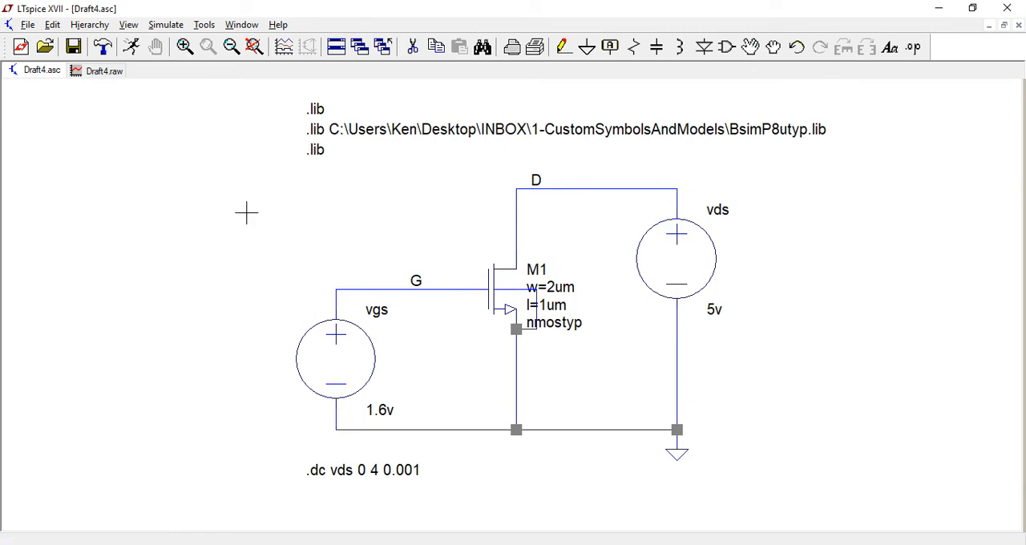
# Point the .lib directive above the BsimP8utyp.lib line to BsimP8umin.lib in the 1-CustomSymbolsAndModels folder.
pyautogui.rightClick(314, 107)
pyautogui.click(633, 311)
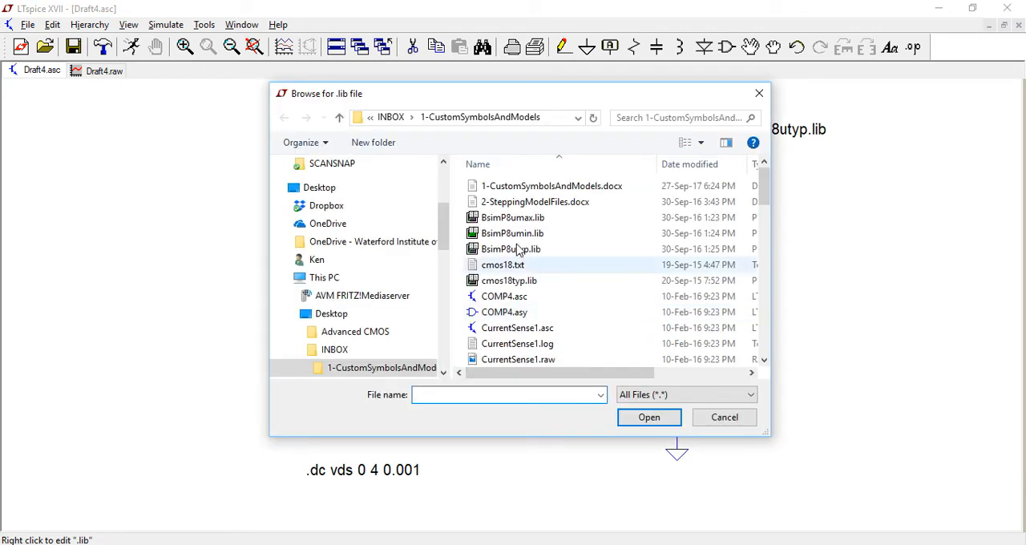
pyautogui.click(494, 234)
pyautogui.doubleClick(494, 234)
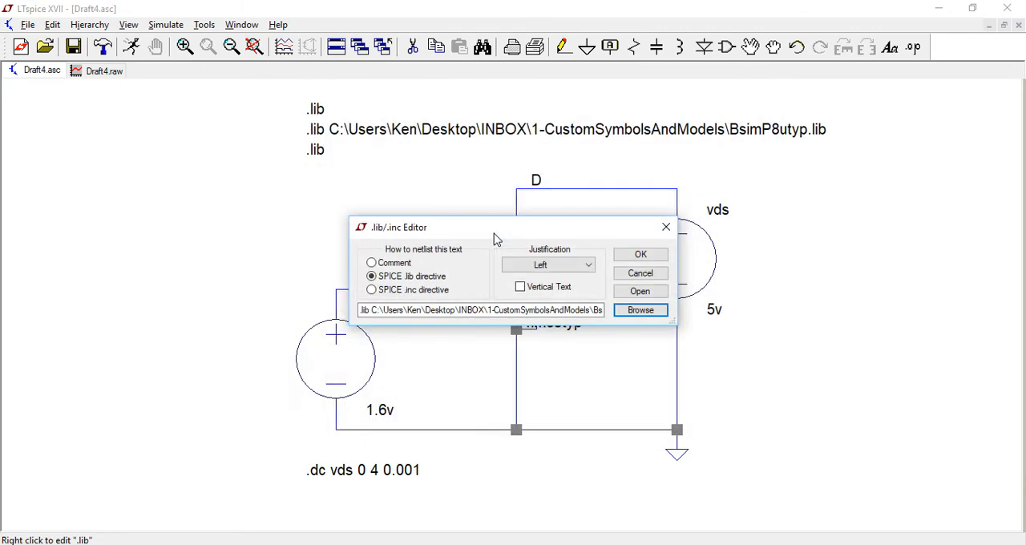
pyautogui.click(640, 257)
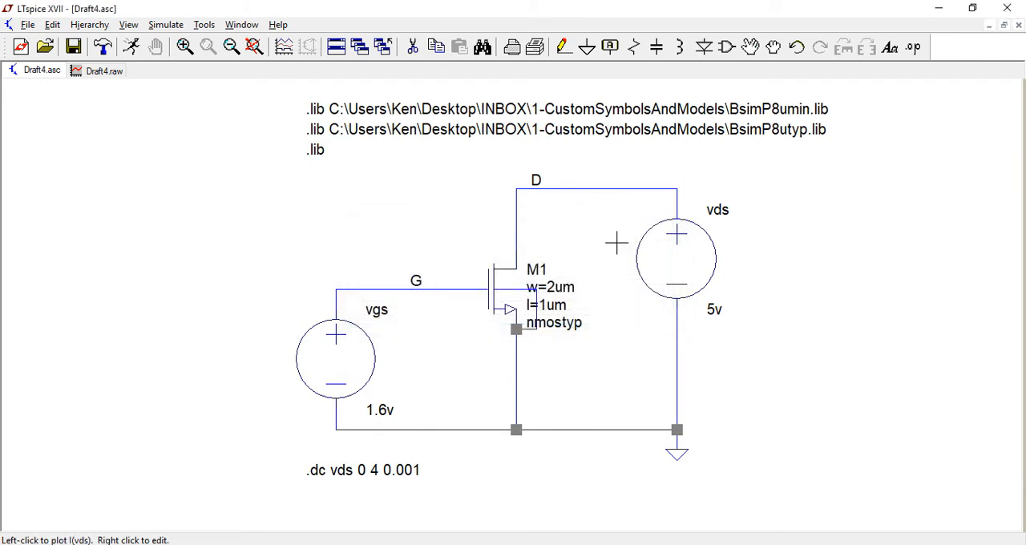
# Point the .lib directive below the BsimP8utyp.lib line to BsimP8umax.lib in the same folder.
pyautogui.rightClick(317, 150)
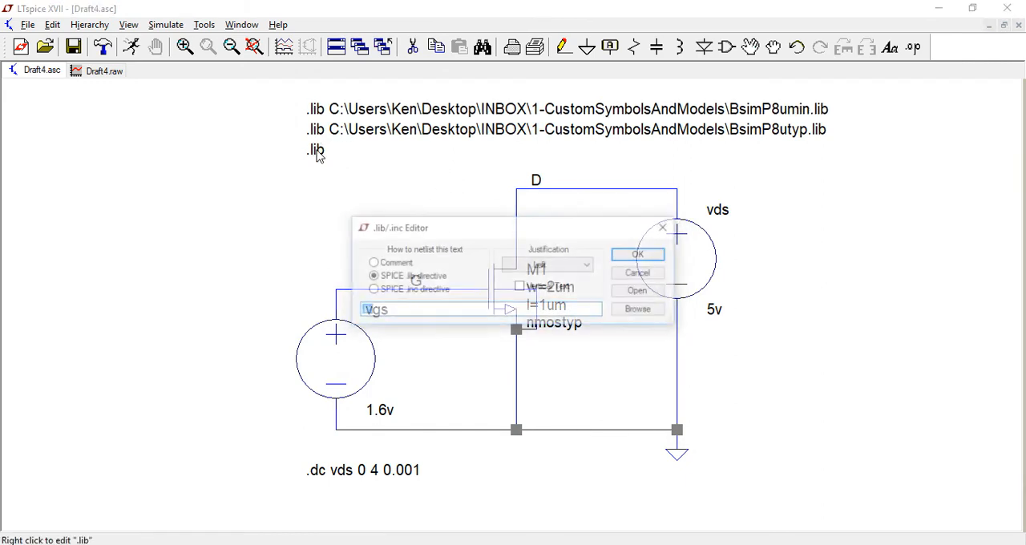
pyautogui.click(640, 311)
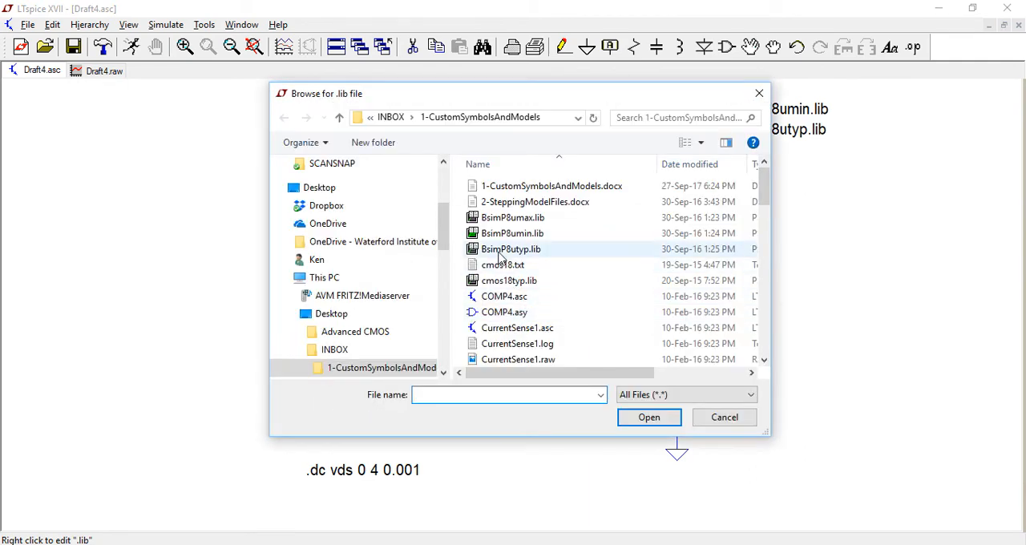
pyautogui.doubleClick(476, 217)
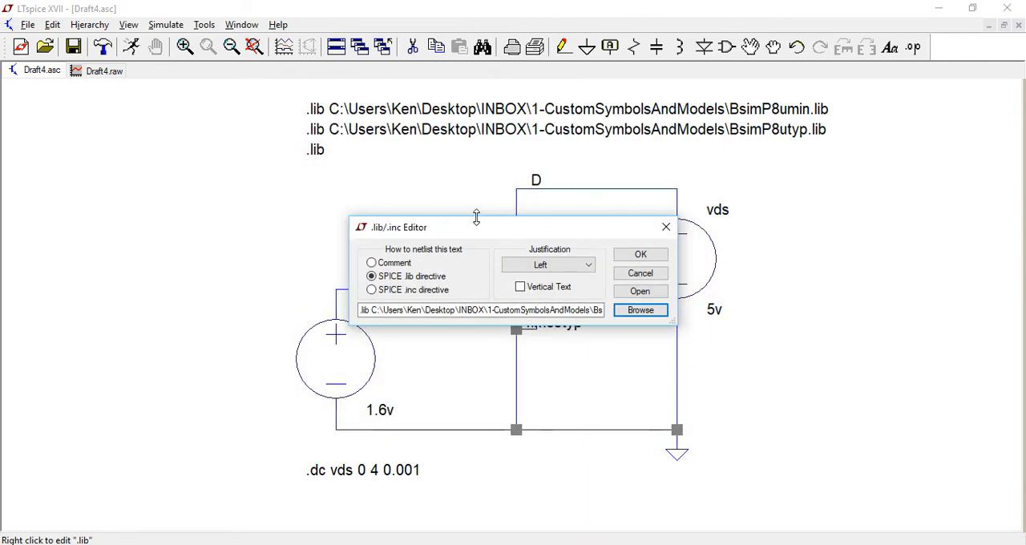
pyautogui.click(640, 255)
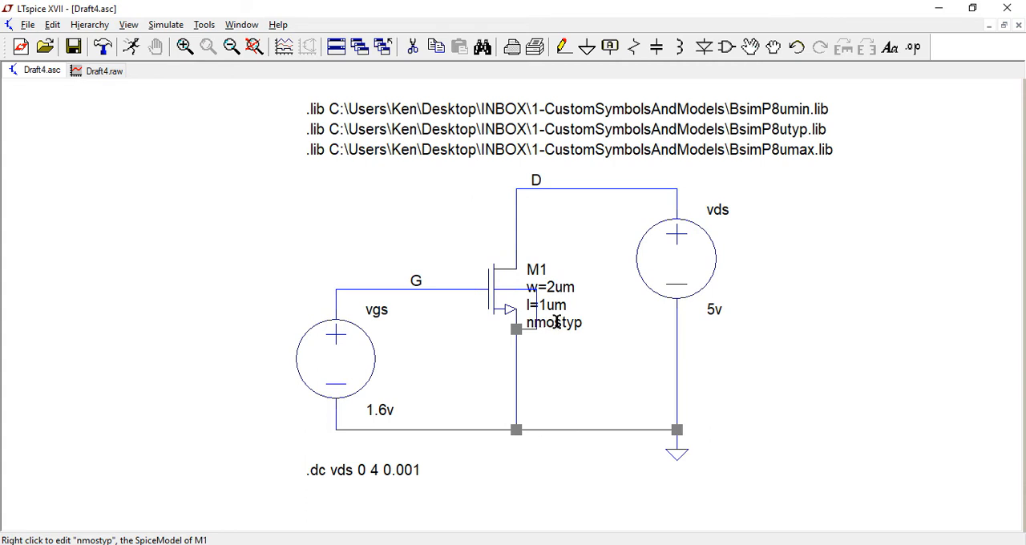
# Replace the SpiceModel name of transistor M1 with the parameter {model}.
pyautogui.rightClick(557, 323)
pyautogui.click(724, 291)
pyautogui.press('BackSpace')
pyautogui.press('BackSpace')
pyautogui.press('BackSpace')
pyautogui.press('BackSpace')
pyautogui.press('BackSpace')
pyautogui.press('BackSpace')
pyautogui.press('BackSpace')
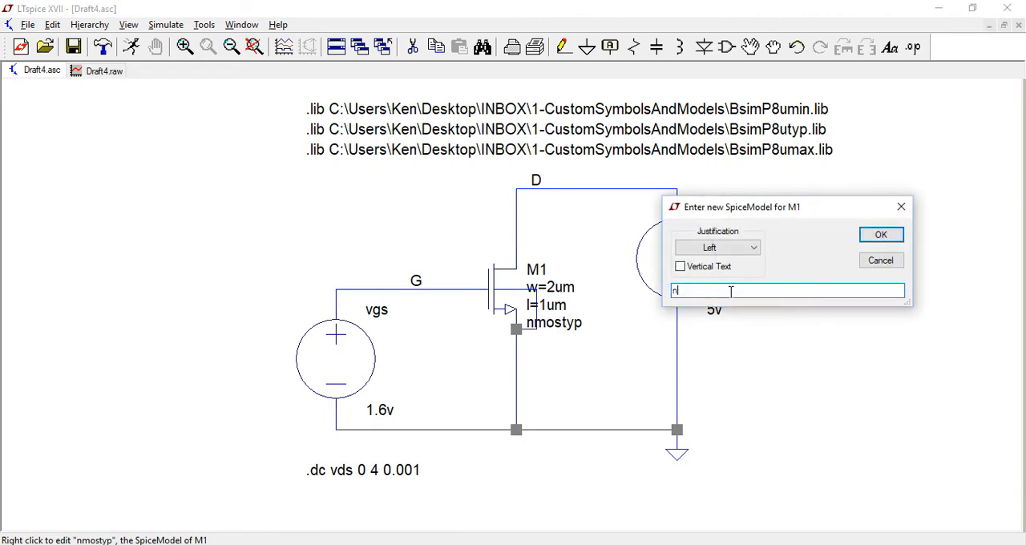
pyautogui.write('{')
pyautogui.write('model}')
pyautogui.press('Return')
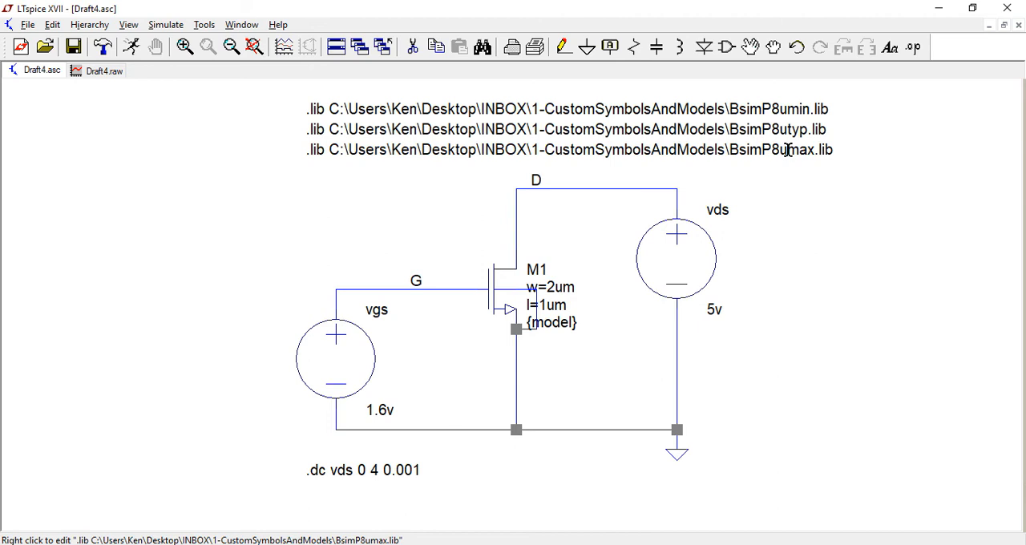
# Place a SPICE directive beneath the .lib lines defining .model 1 ako:nmosmin, .model 2 ako:nmostyp and .model 3 ako:nmosmax on separate lines.
pyautogui.click(913, 48)
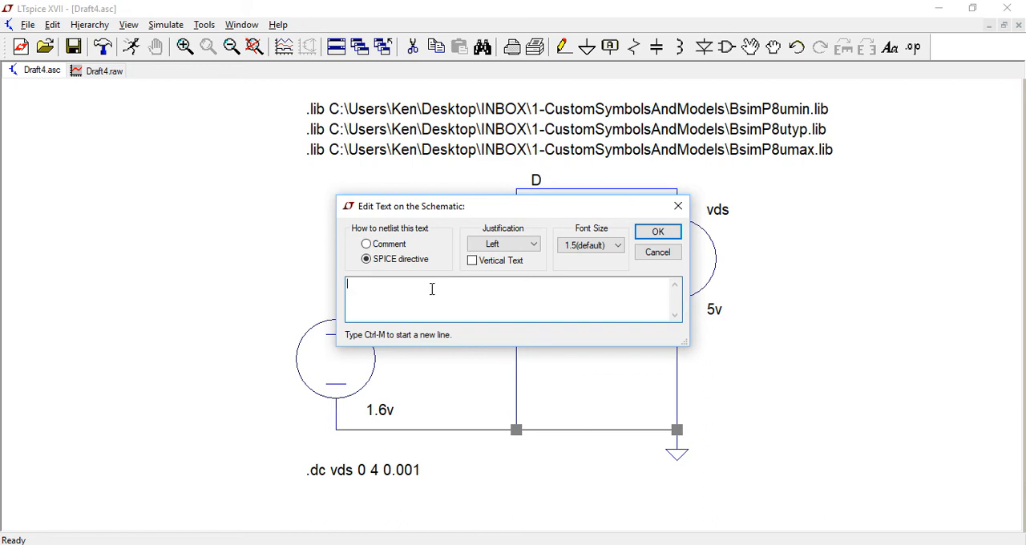
pyautogui.write('.model 1')
pyautogui.write('ak')
pyautogui.write('nmosmin')
pyautogui.hotkey('ctrl', 'm')
pyautogui.write('.model 2 ')
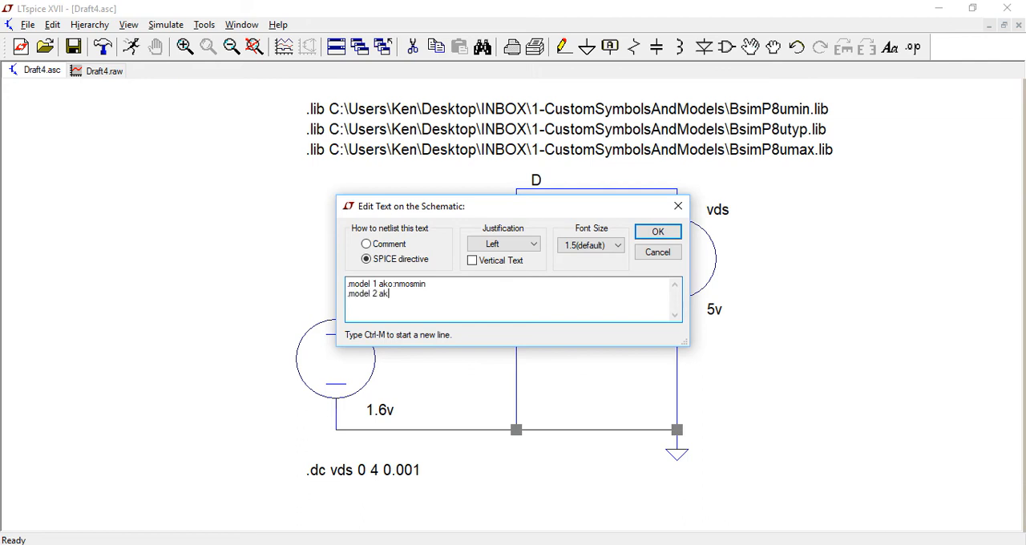
pyautogui.write('ako:nmostyp')
pyautogui.write('.model 3 ako:nmos')
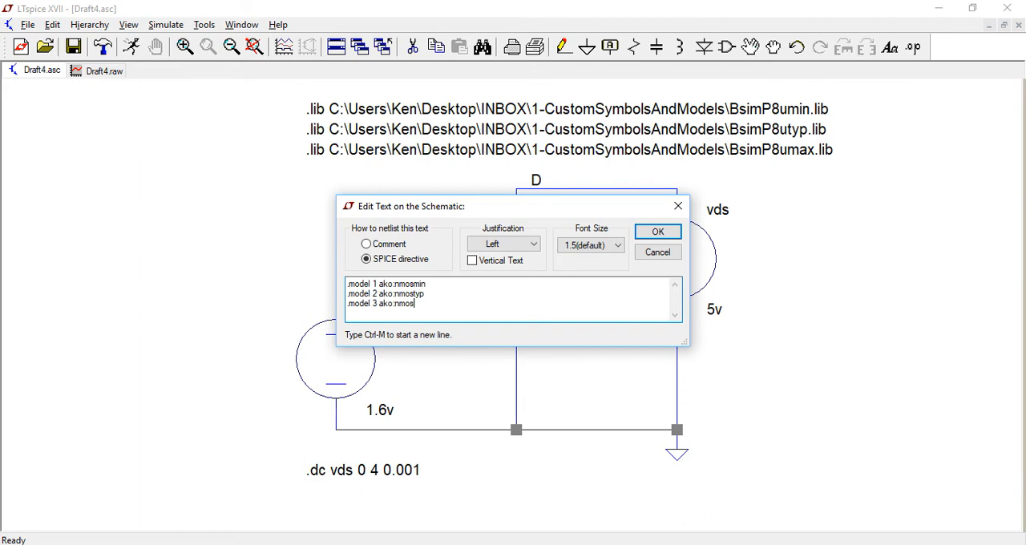
pyautogui.write('max')
pyautogui.click(659, 232)
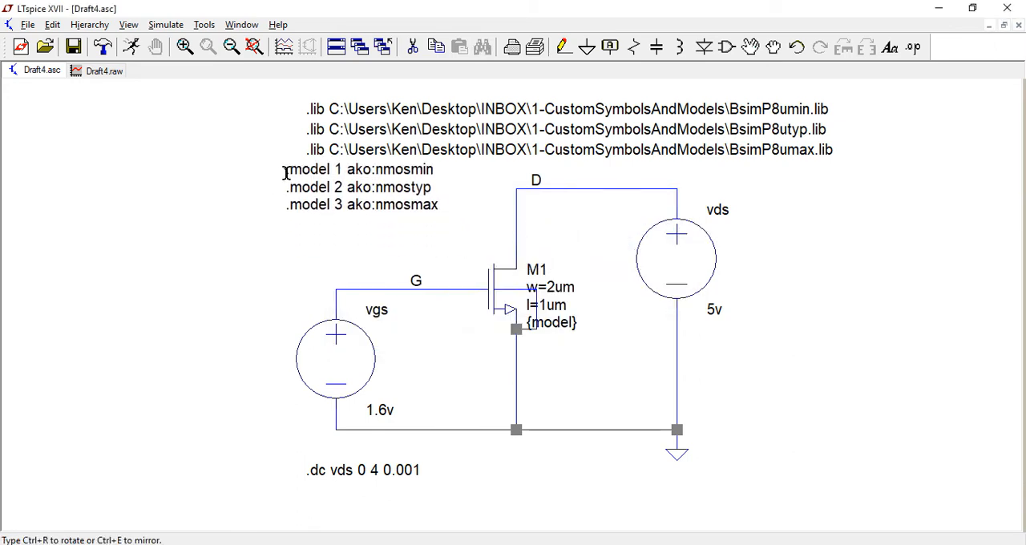
pyautogui.click(303, 169)
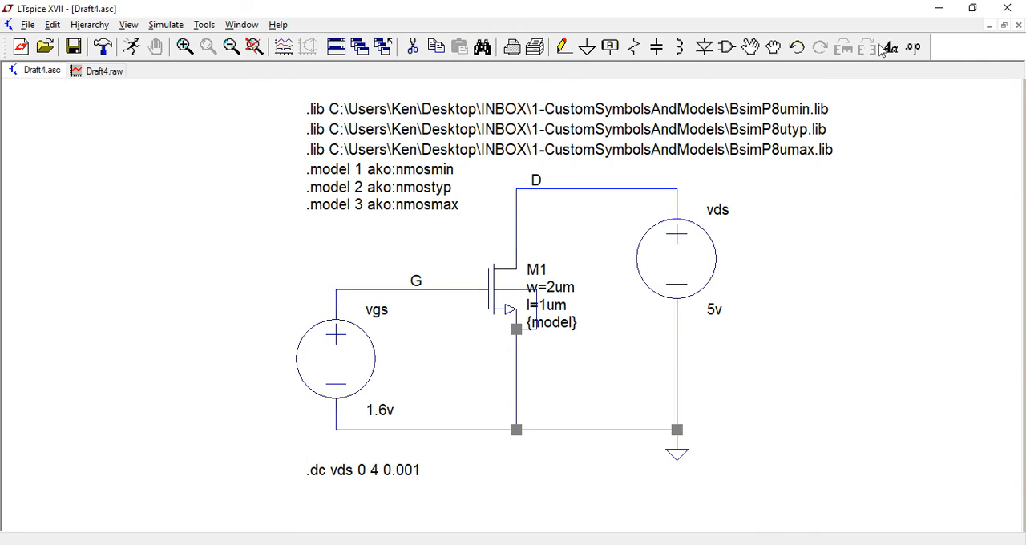
# Place the SPICE directive ".step param model list 1 2 3" on the schematic below the .model lines.
pyautogui.click(913, 49)
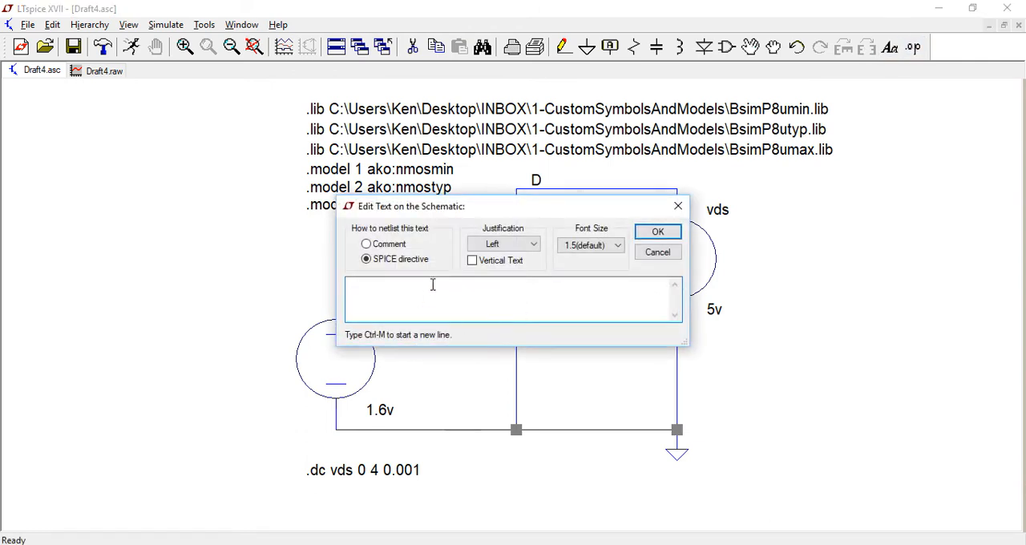
pyautogui.write('.step param model list 1 2 3')
pyautogui.click(658, 231)
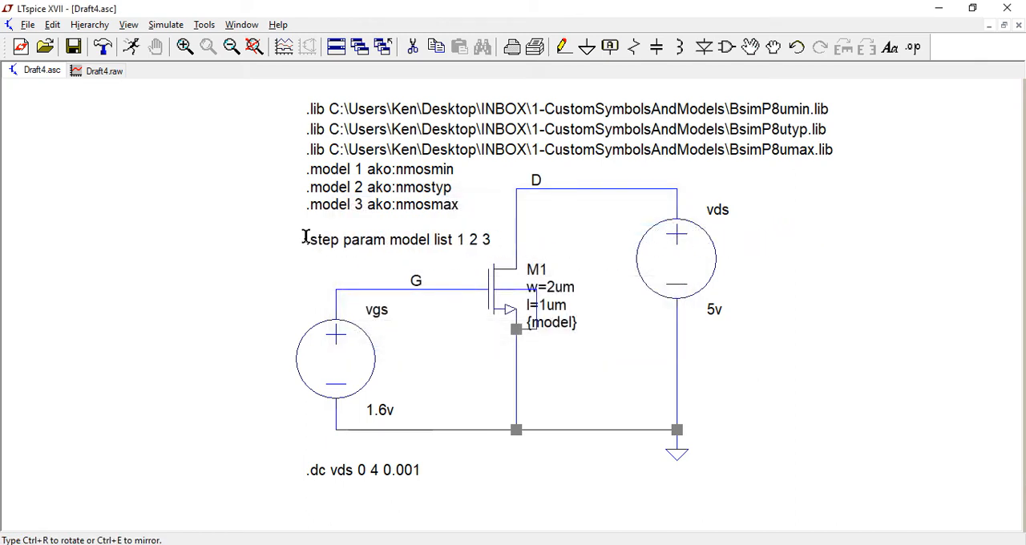
pyautogui.click(302, 240)
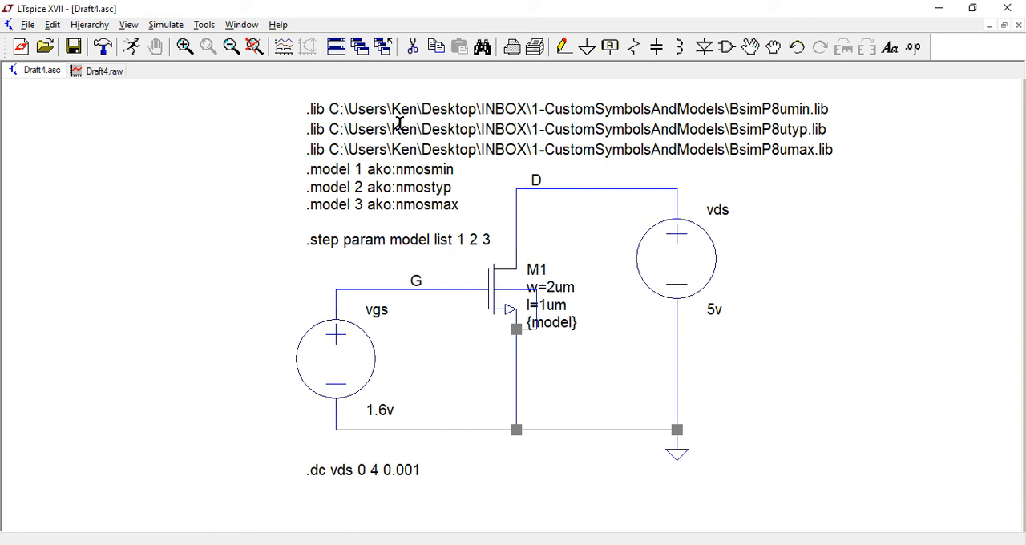
# Run the model-stepped simulation and compare the enlarged Id(M1) curves with the trace color order in the color preferences.
pyautogui.click(131, 48)
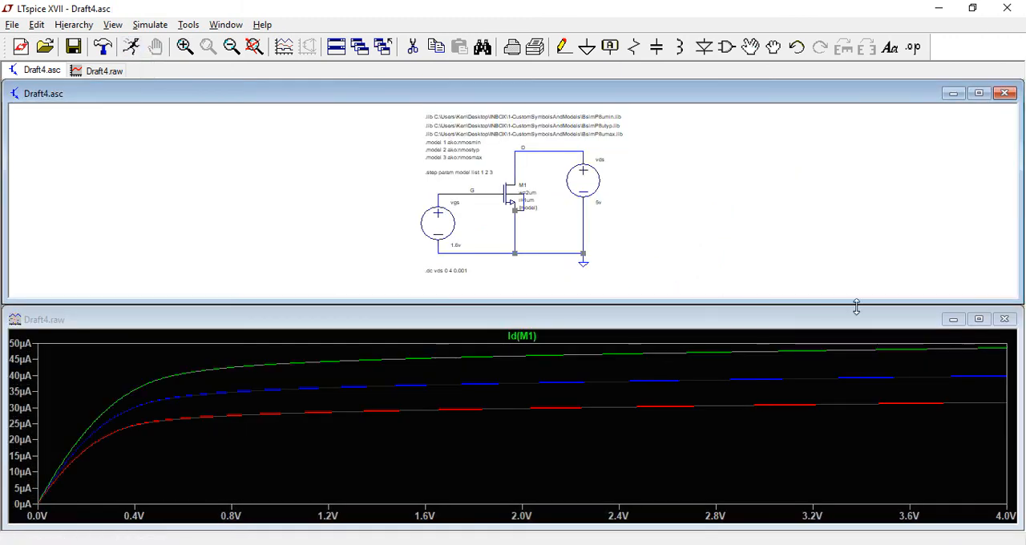
pyautogui.click(978, 320)
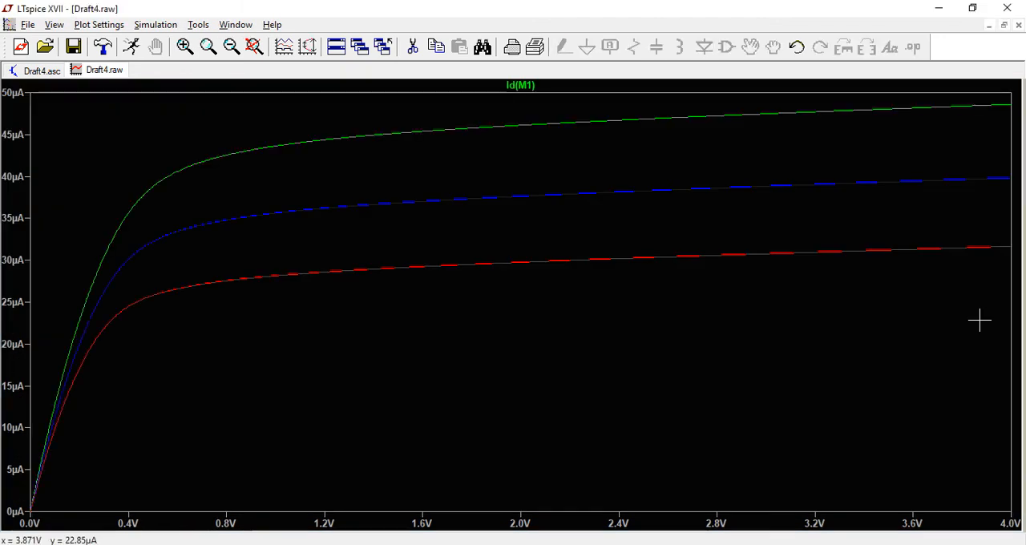
pyautogui.click(199, 24)
pyautogui.click(230, 113)
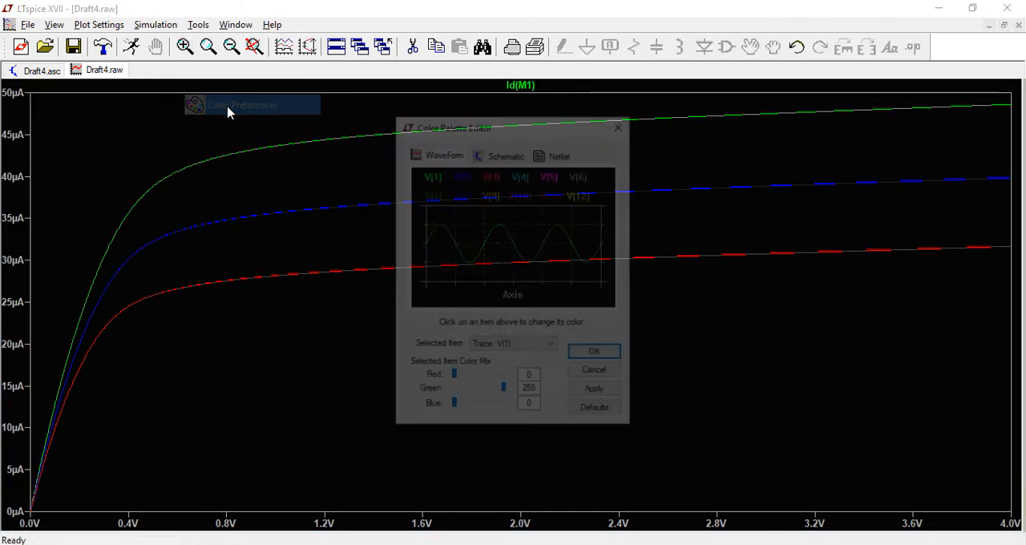
pyautogui.moveTo(423, 125); pyautogui.dragTo(777, 198)
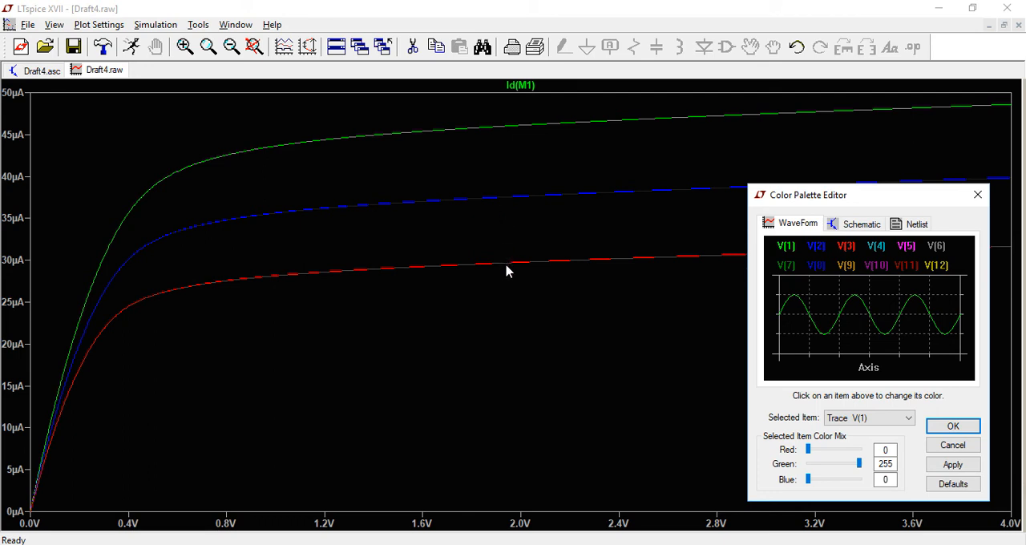
pyautogui.click(953, 446)
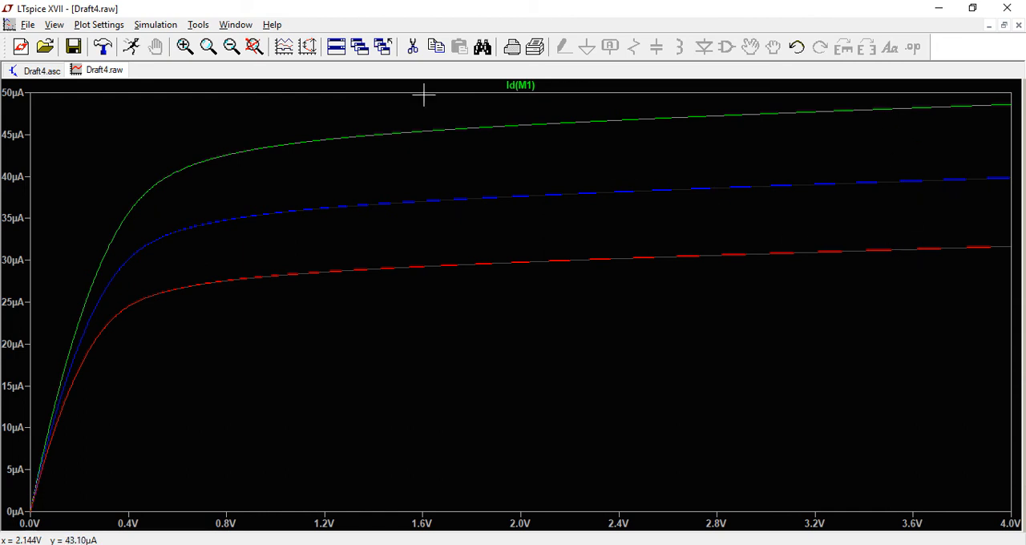
# Return to the schematic and set the SpiceModel of transistor M1 to nmostyp.
pyautogui.click(40, 74)
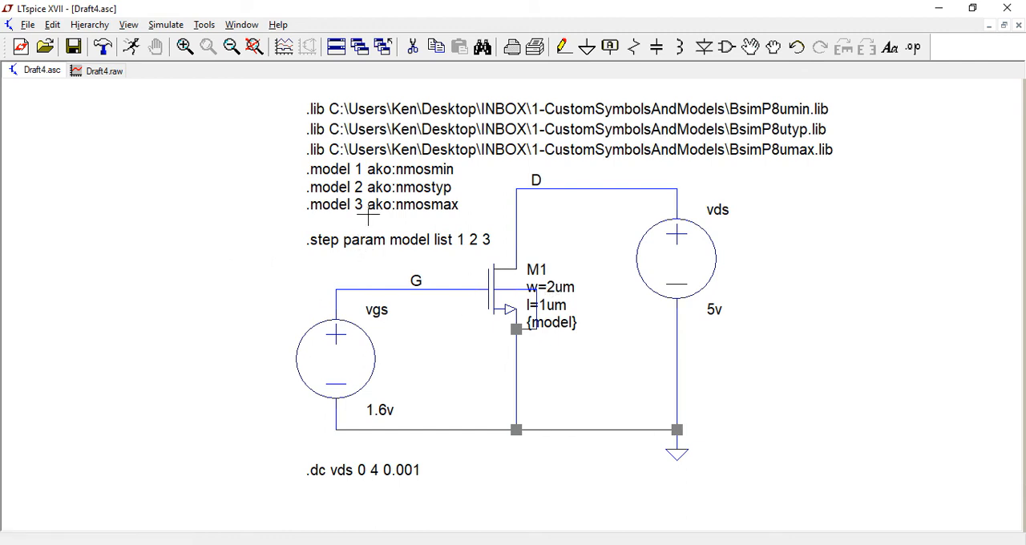
pyautogui.rightClick(554, 323)
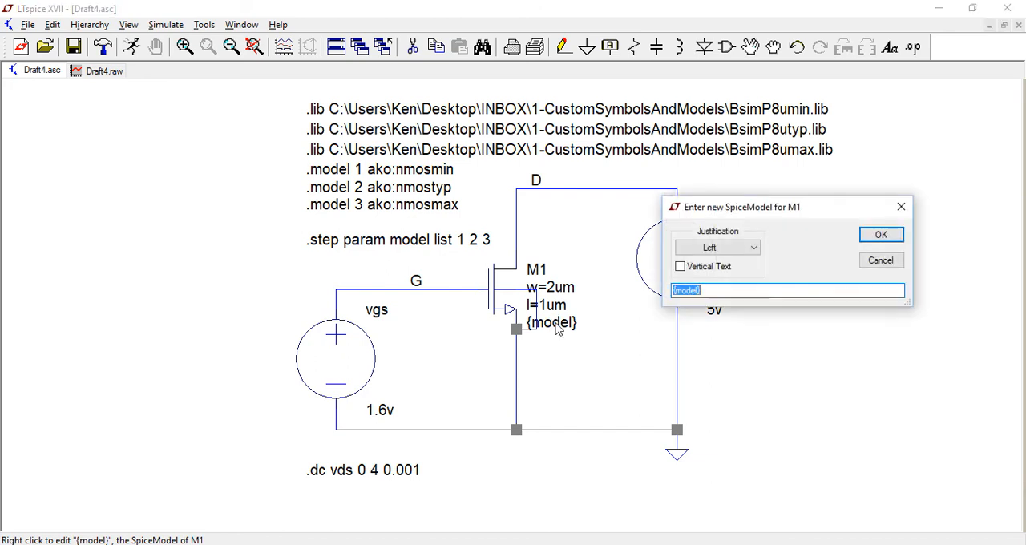
pyautogui.write('nmostyp')
pyautogui.press('Return')
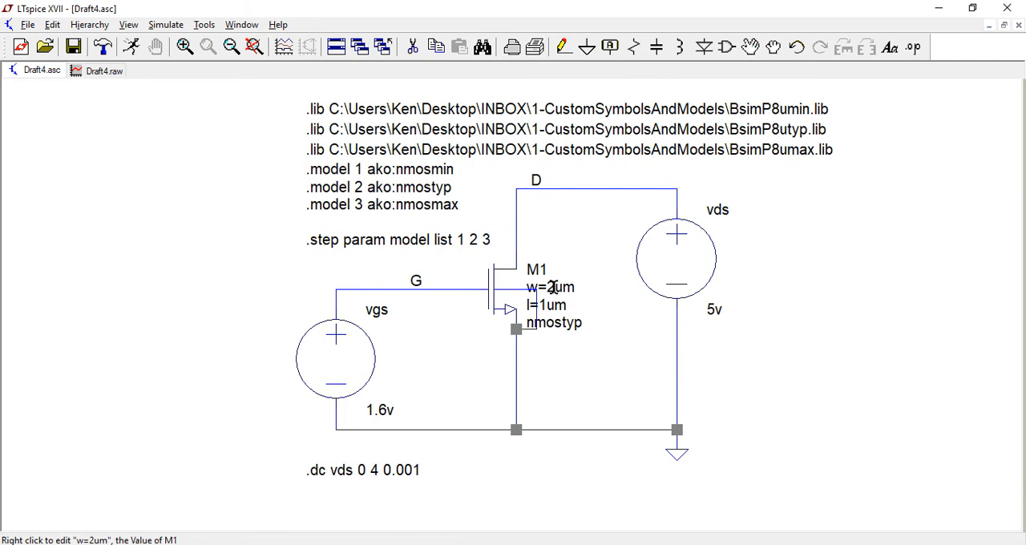
# Rewrite the .step directive on the schematic as ".step param sf 1 2 20".
pyautogui.rightClick(362, 241)
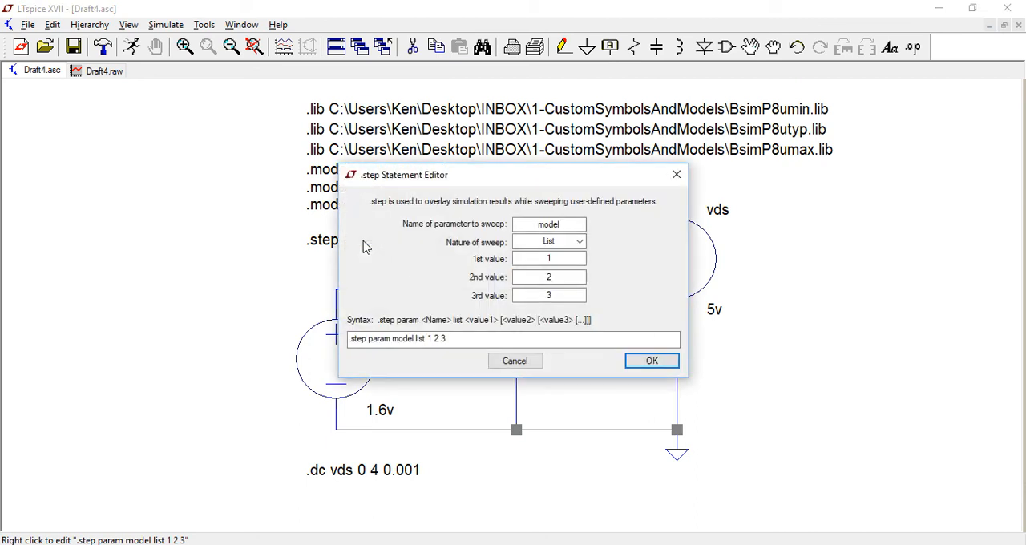
pyautogui.click(458, 337)
pyautogui.press('BackSpace')
pyautogui.press('BackSpace')
pyautogui.press('BackSpace')
pyautogui.press('BackSpace')
pyautogui.press('BackSpace')
pyautogui.press('BackSpace')
pyautogui.press('BackSpace')
pyautogui.press('BackSpace')
pyautogui.press('BackSpace')
pyautogui.press('BackSpace')
pyautogui.press('BackSpace')
pyautogui.press('BackSpace')
pyautogui.press('BackSpace')
pyautogui.write('step param s')
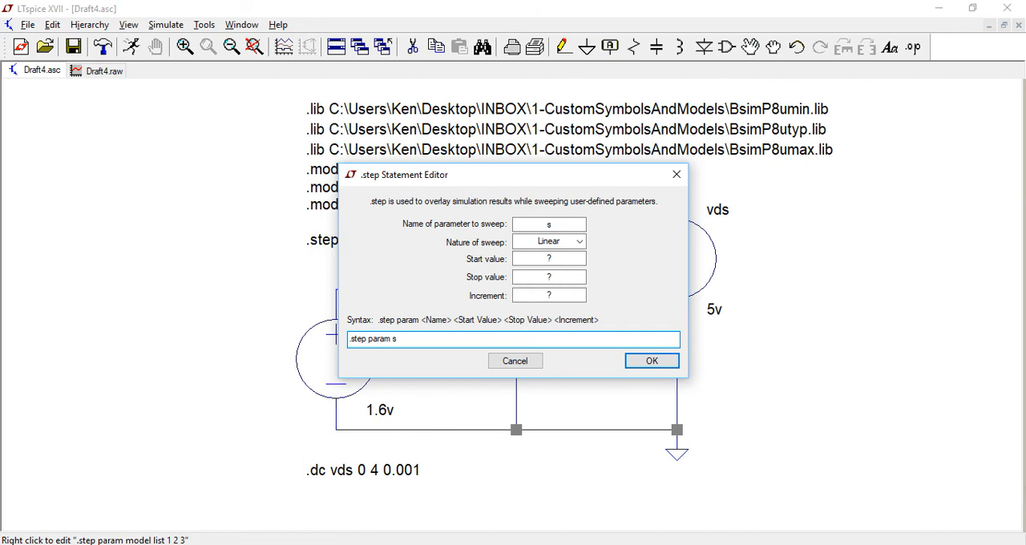
pyautogui.write('f')
pyautogui.write('1 2 20')
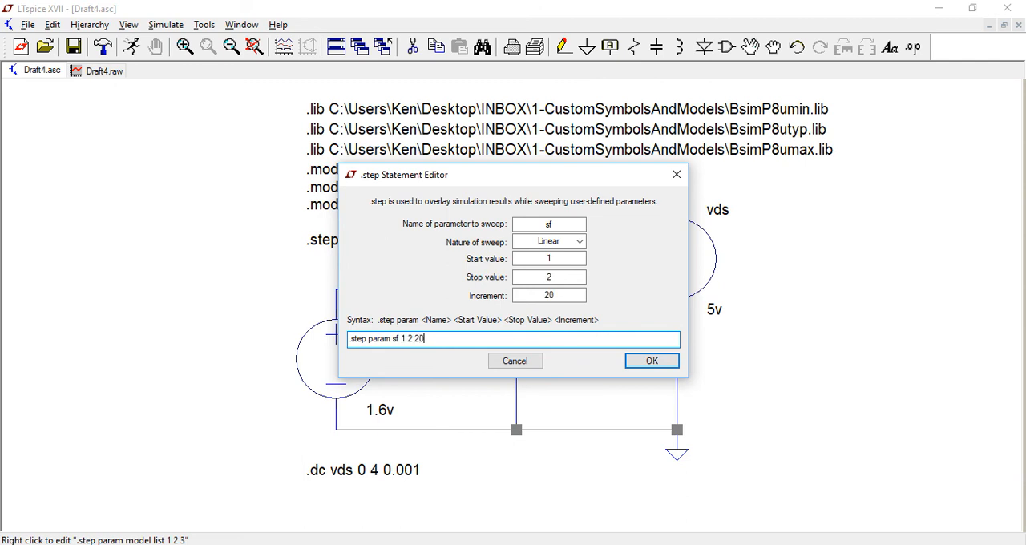
pyautogui.click(653, 361)
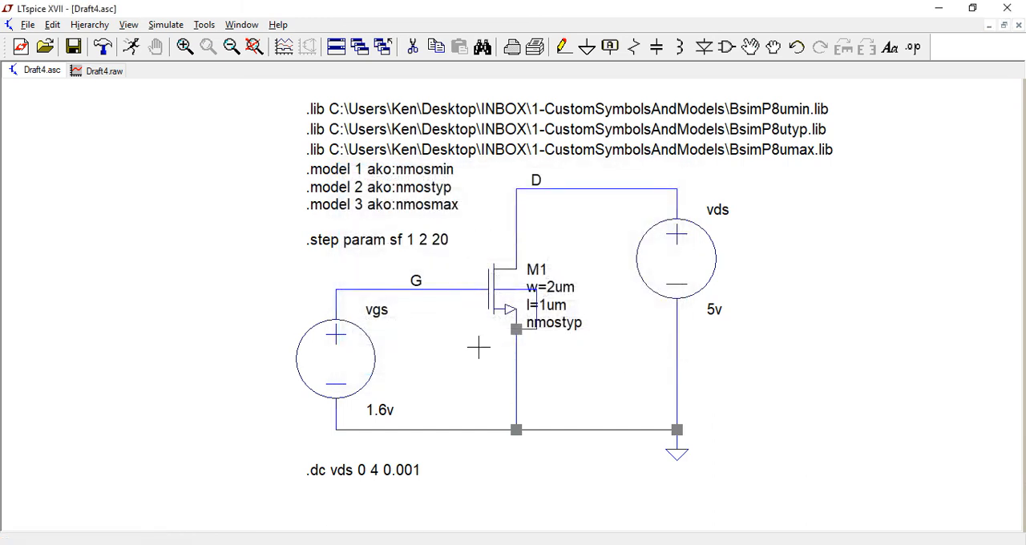
# Set the width of transistor M1 to the scaled expression w={sf*2um}.
pyautogui.rightClick(553, 287)
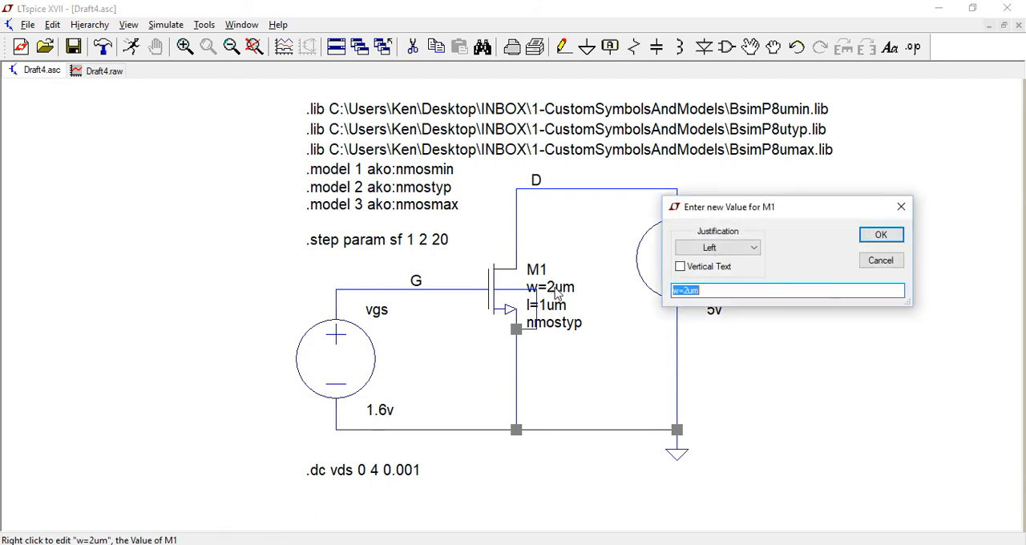
pyautogui.click(684, 290)
pyautogui.write('{s')
pyautogui.write('f}')
pyautogui.write('*')
pyautogui.press('Right')
pyautogui.press('Right')
pyautogui.click(881, 234)
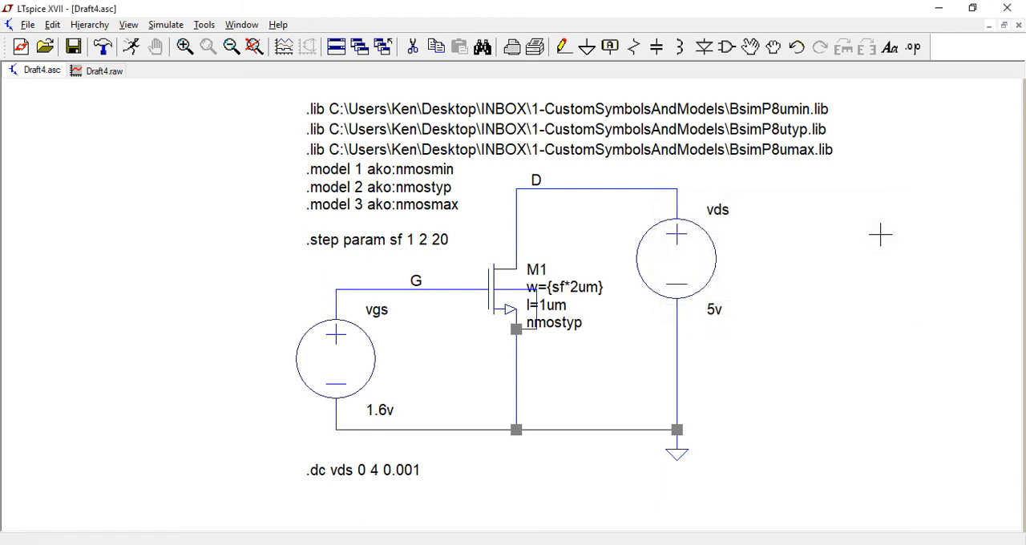
# Set the length of transistor M1 to the scaled expression l={sf*1um}.
pyautogui.rightClick(553, 306)
pyautogui.click(710, 289)
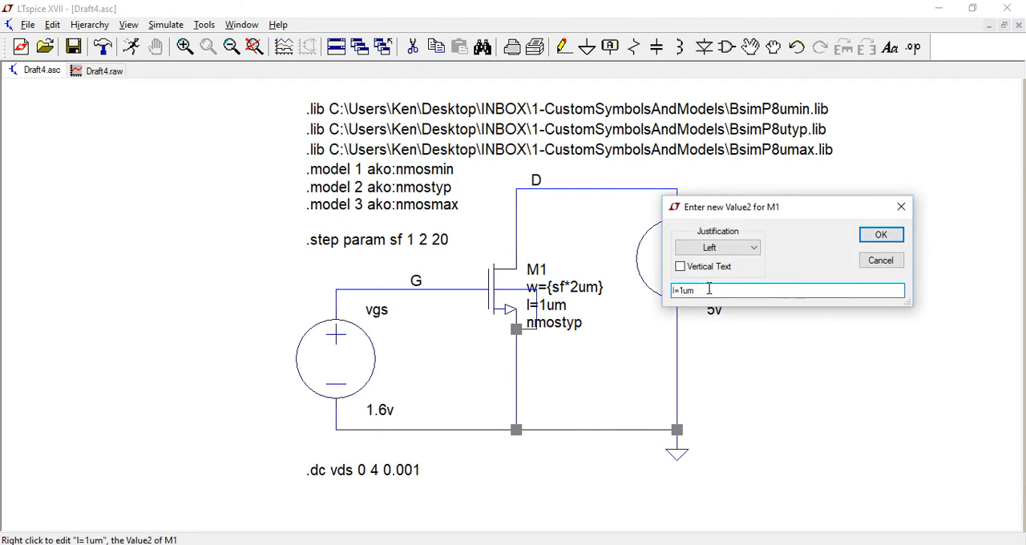
pyautogui.write('{sf*')
pyautogui.press('Return')
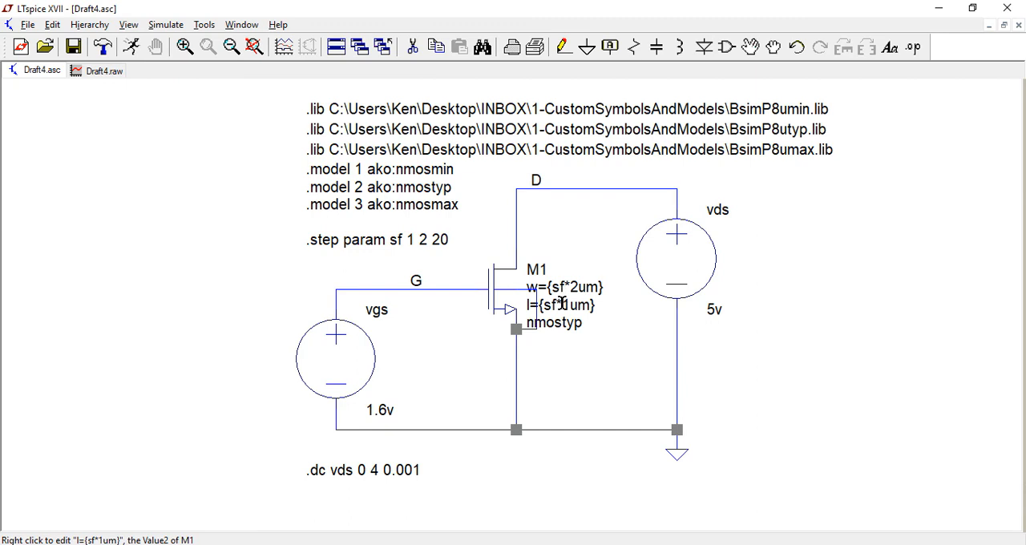
# Try to run the simulation with the linear sf sweep and bring the schematic back to full size.
pyautogui.click(133, 48)
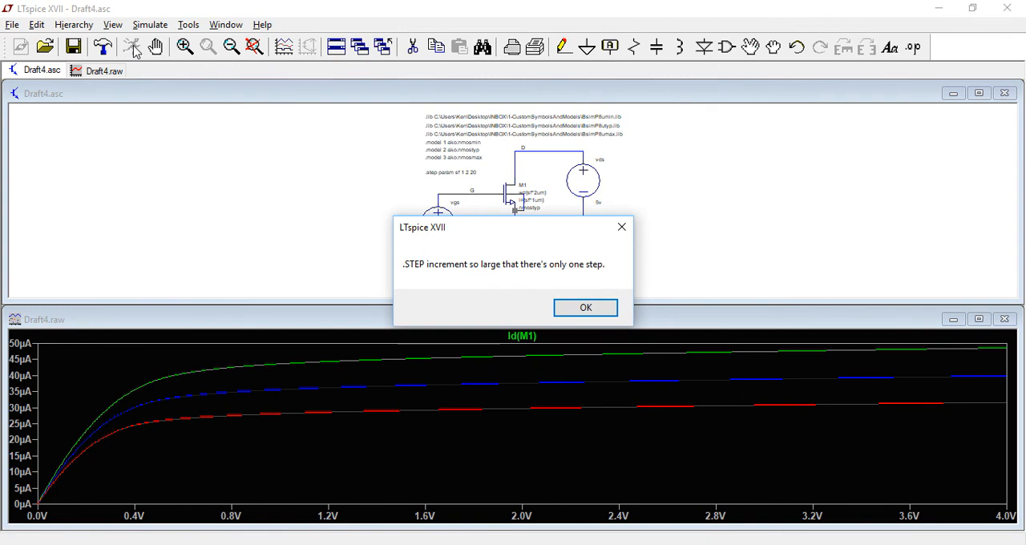
pyautogui.click(586, 309)
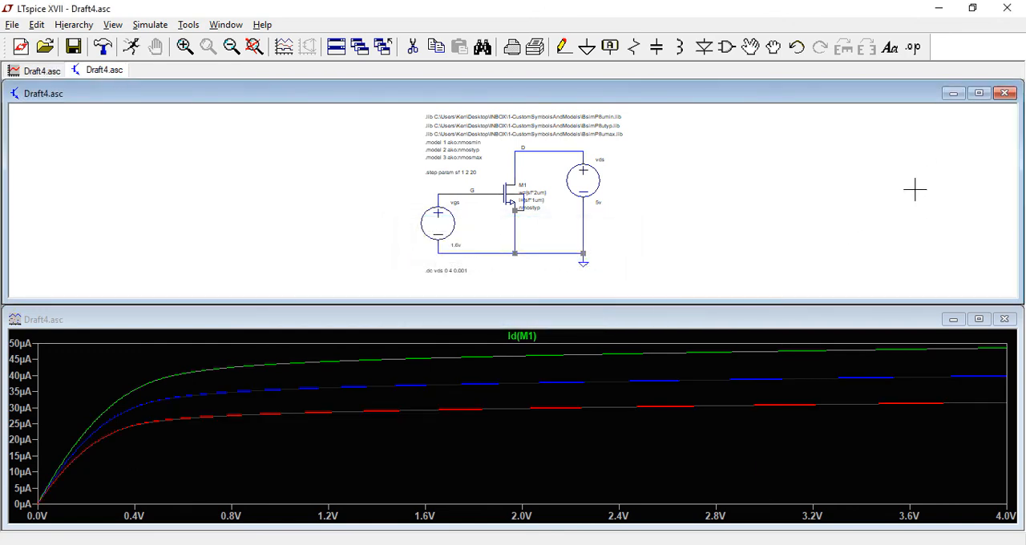
pyautogui.click(979, 94)
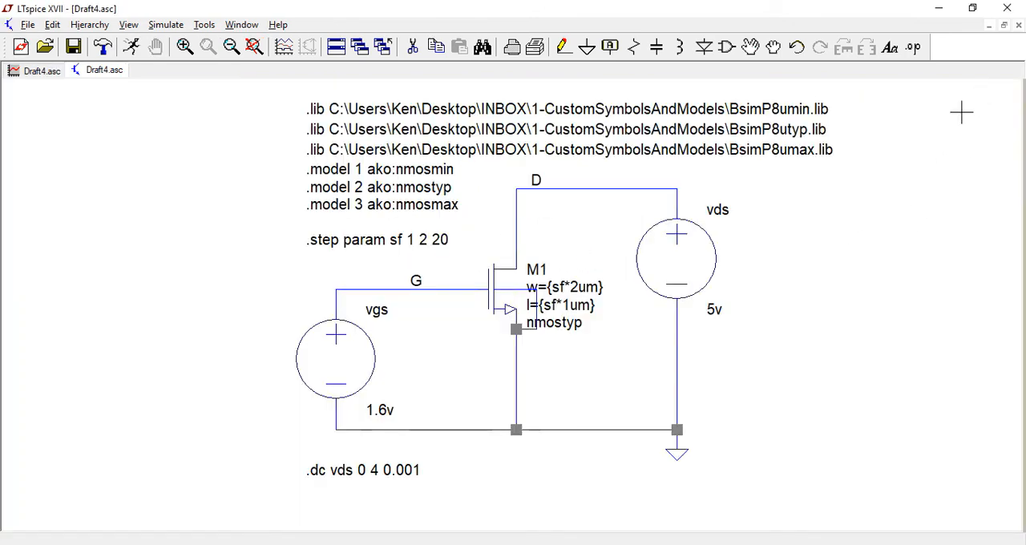
# Change the sf sweep to a list of values so the directive reads ".step param sf list 1 2 20".
pyautogui.rightClick(385, 240)
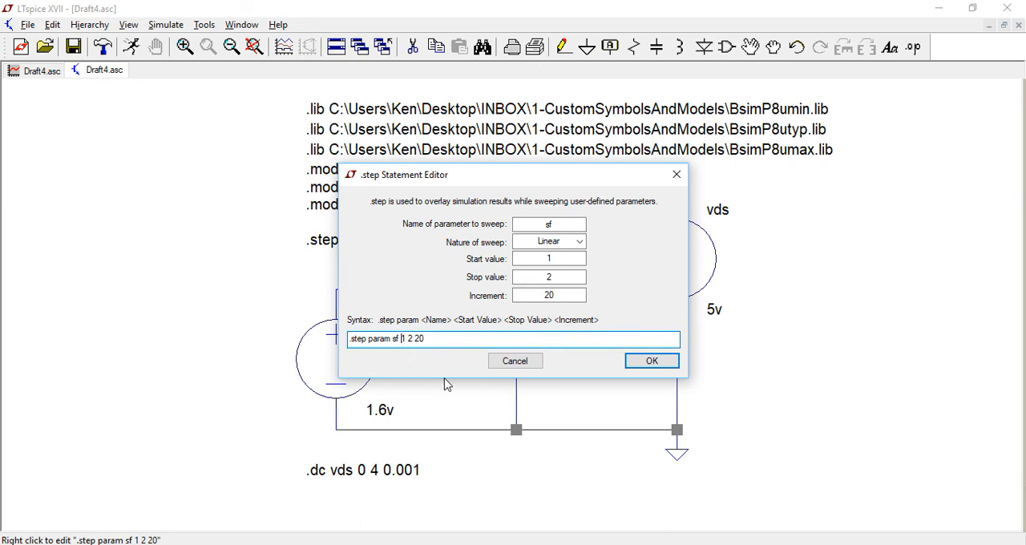
pyautogui.write('list')
pyautogui.click(652, 363)
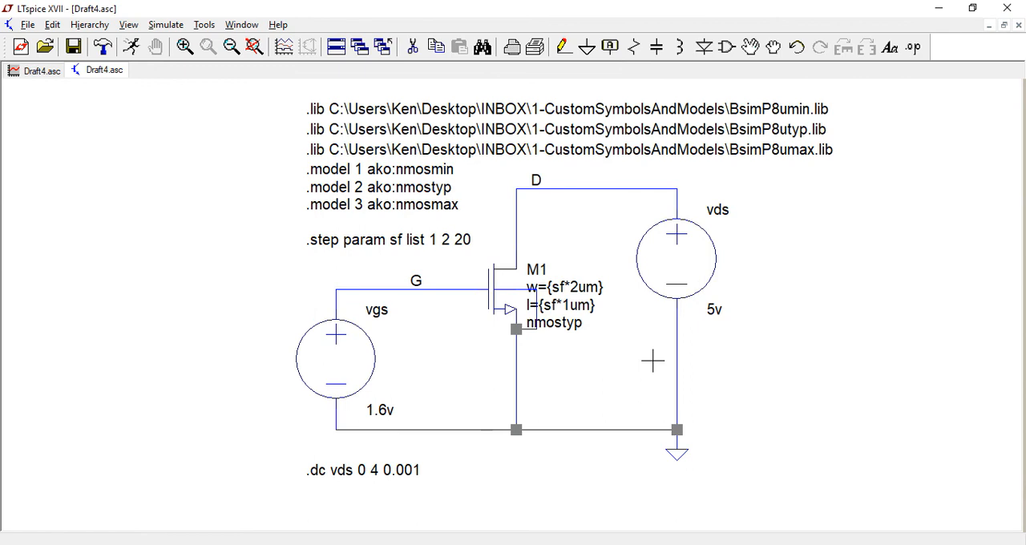
# Run the sf list sweep, examine the enlarged Id(M1) curves for the scaled transistor sizes and return to the schematic.
pyautogui.click(133, 48)
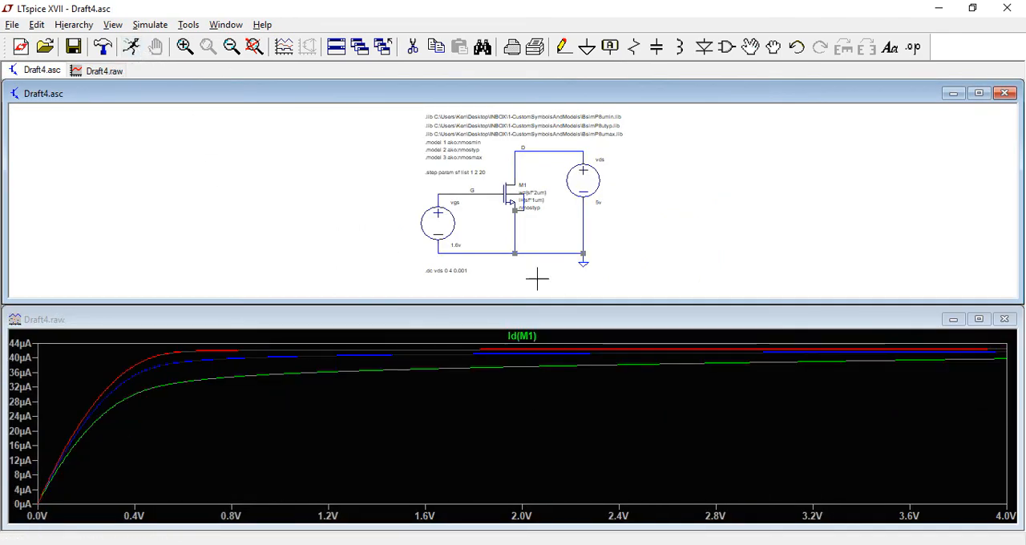
pyautogui.click(979, 320)
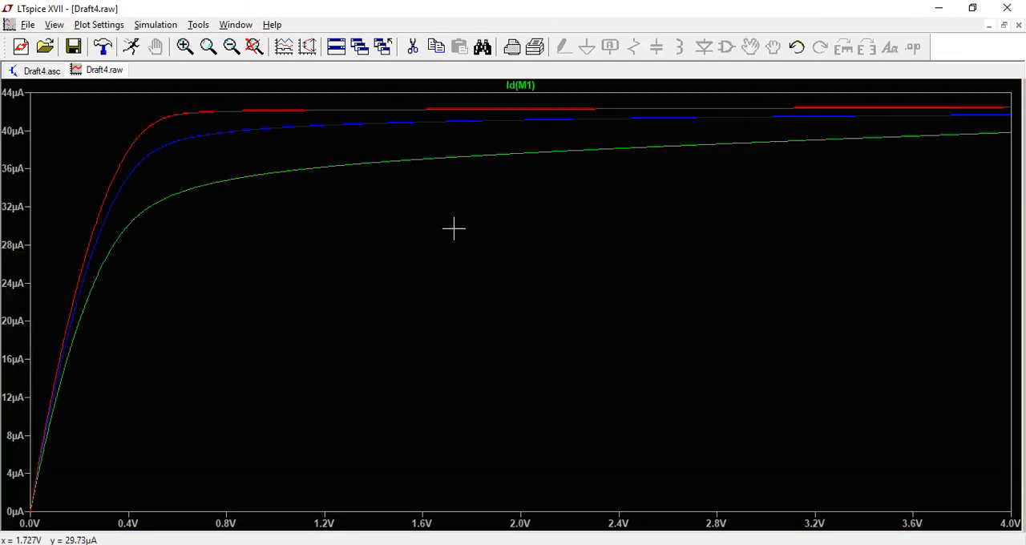
pyautogui.click(198, 25)
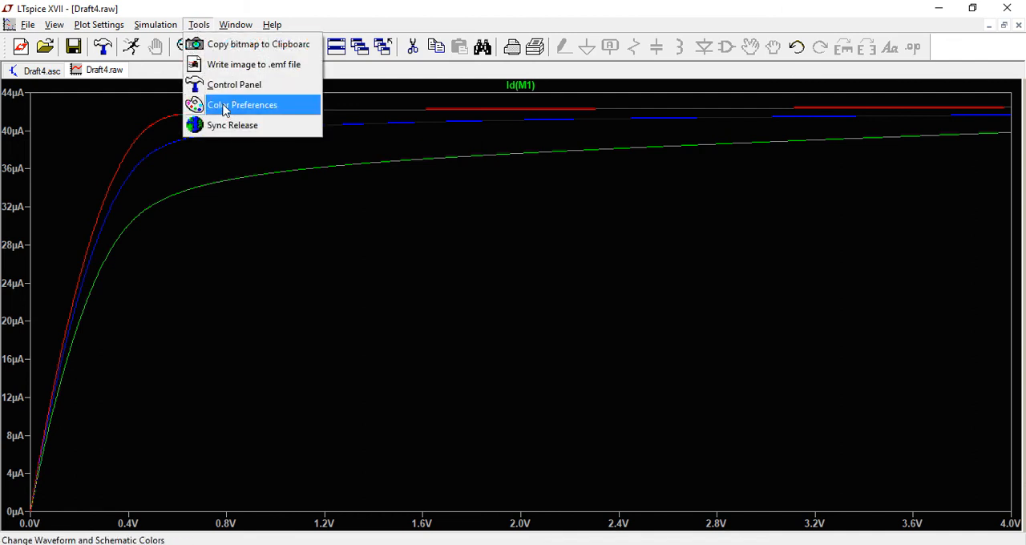
pyautogui.click(321, 13)
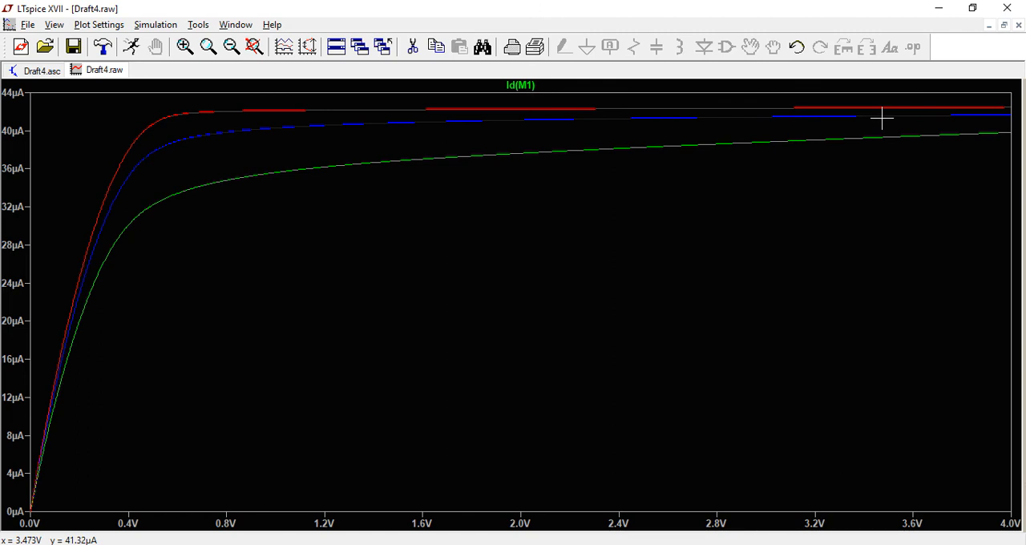
pyautogui.click(42, 72)
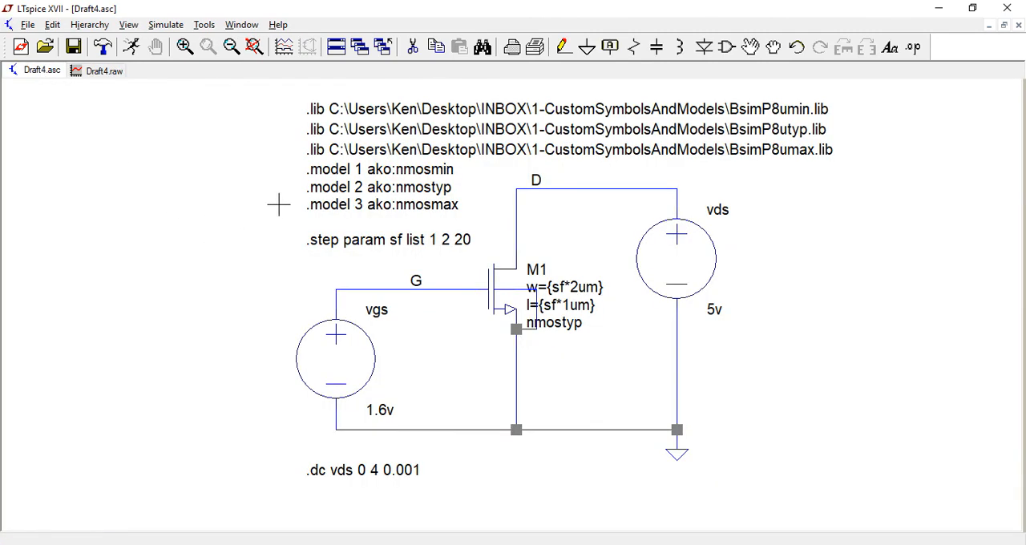